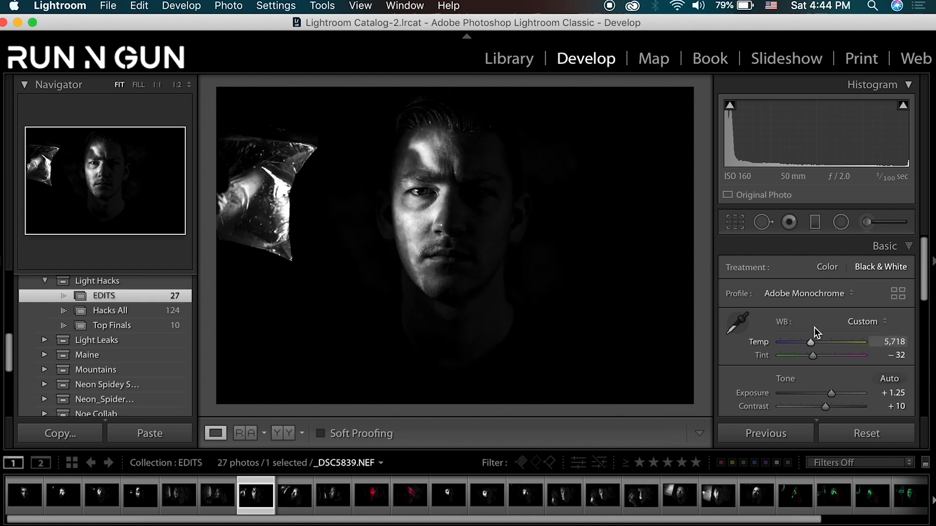
# - Set the portrait's Contrast to +22, Highlights to −27, Shadows to +20, Whites to +57 and Blacks to −22
pyautogui.scroll(-2, 814, 333)
pyautogui.moveTo(825, 373); pyautogui.dragTo(831, 374)
pyautogui.moveTo(829, 410); pyautogui.dragTo(832, 408)
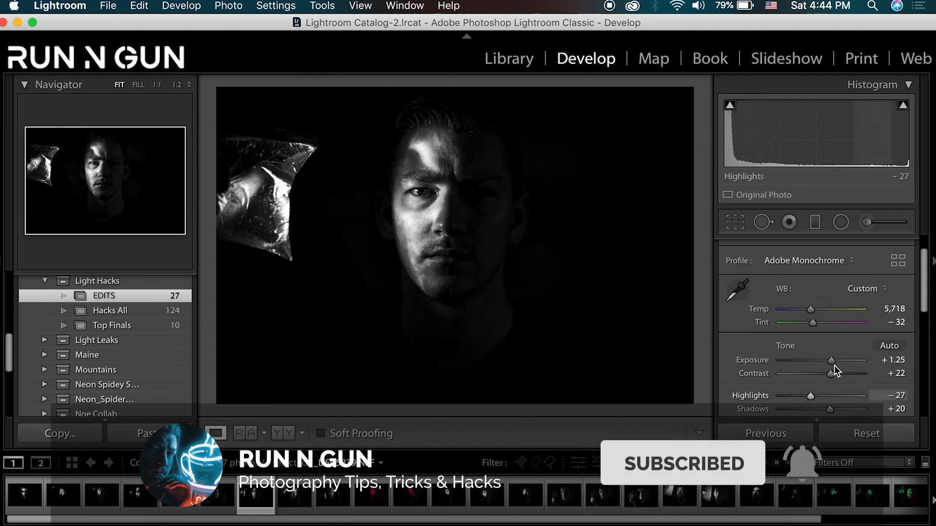
pyautogui.scroll(-2, 829, 398)
pyautogui.moveTo(844, 374); pyautogui.dragTo(828, 378)
pyautogui.scroll(-2, 848, 375)
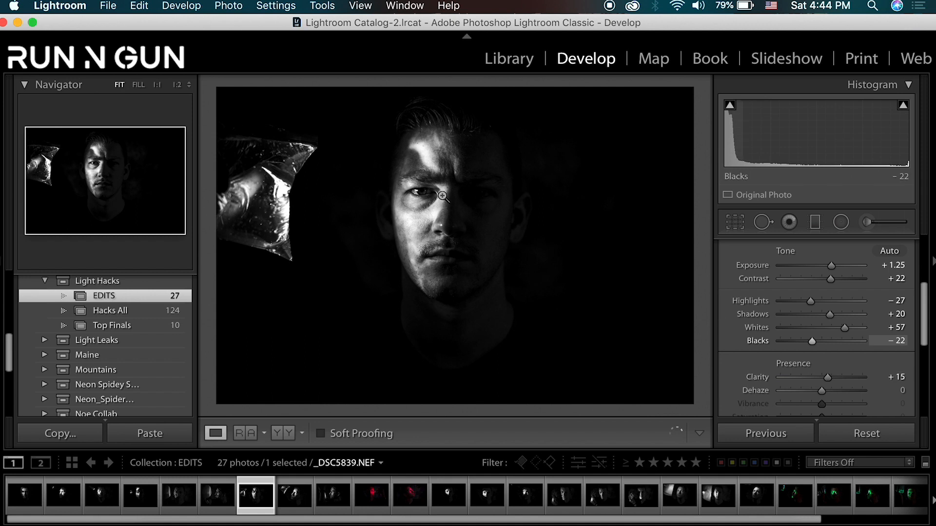
# - Check the facial detail at full magnification, then raise Clarity to +21 and Shadows to +30
pyautogui.click(420, 196)
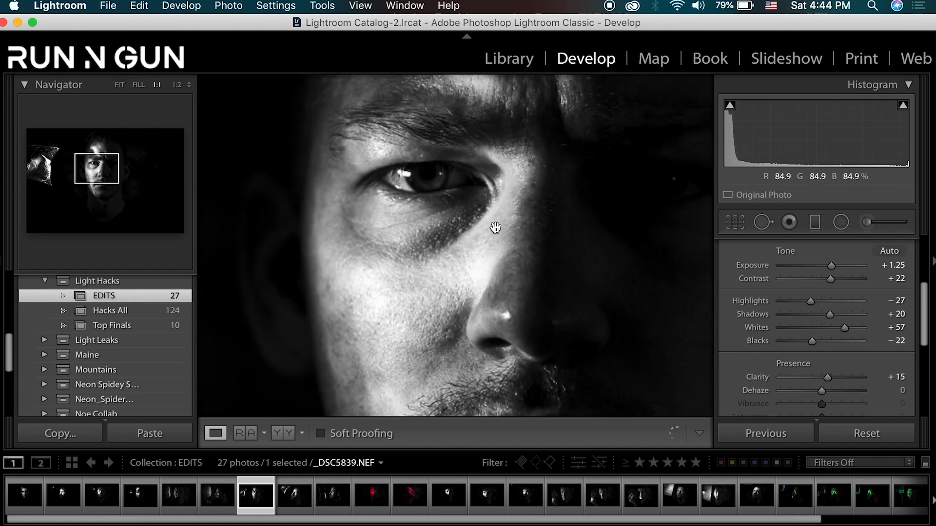
pyautogui.moveTo(525, 231); pyautogui.dragTo(445, 247)
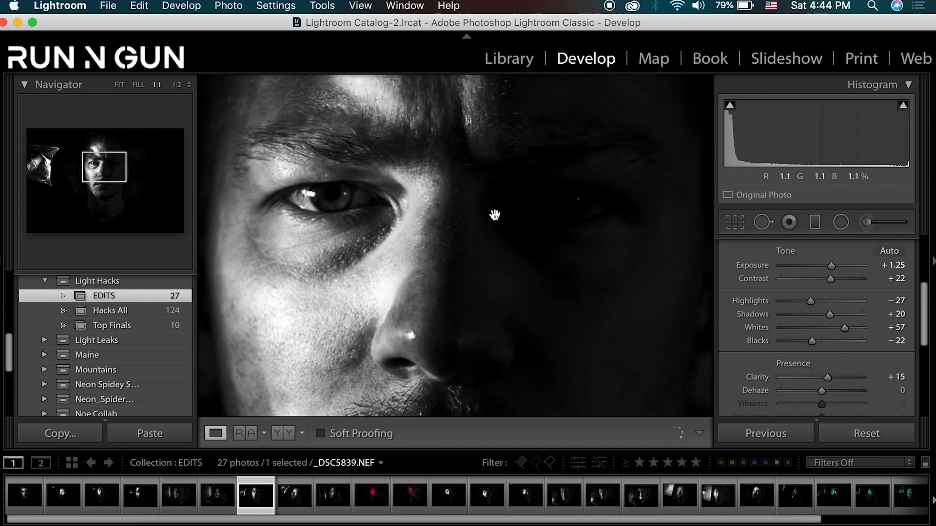
pyautogui.click(496, 215)
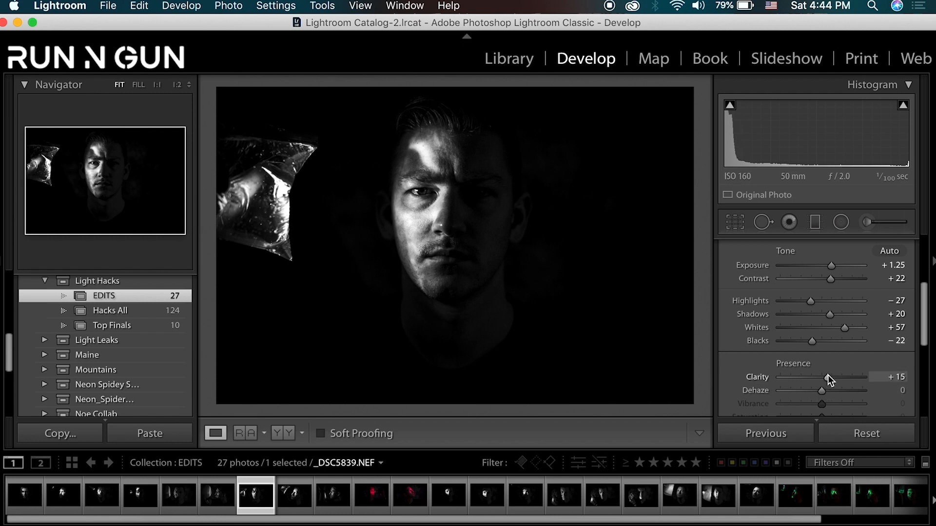
pyautogui.moveTo(828, 376); pyautogui.dragTo(830, 375)
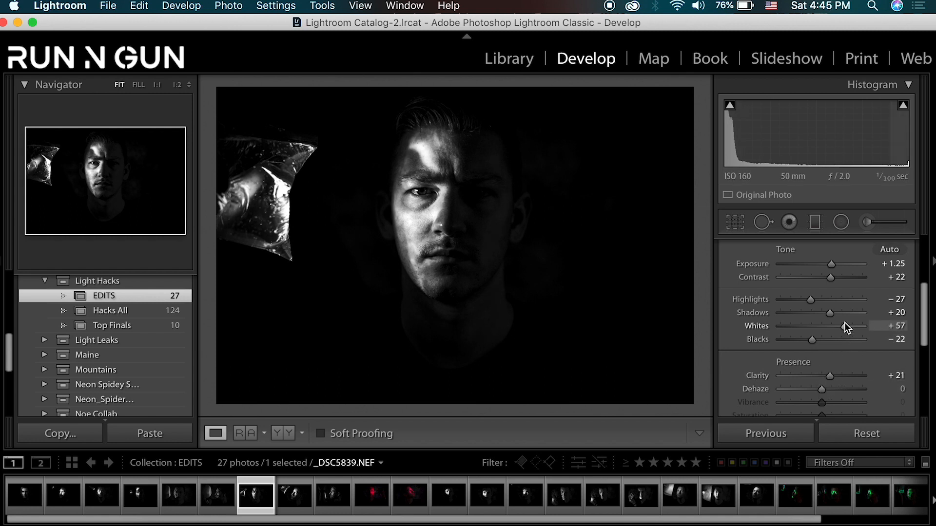
pyautogui.moveTo(832, 314); pyautogui.dragTo(837, 315)
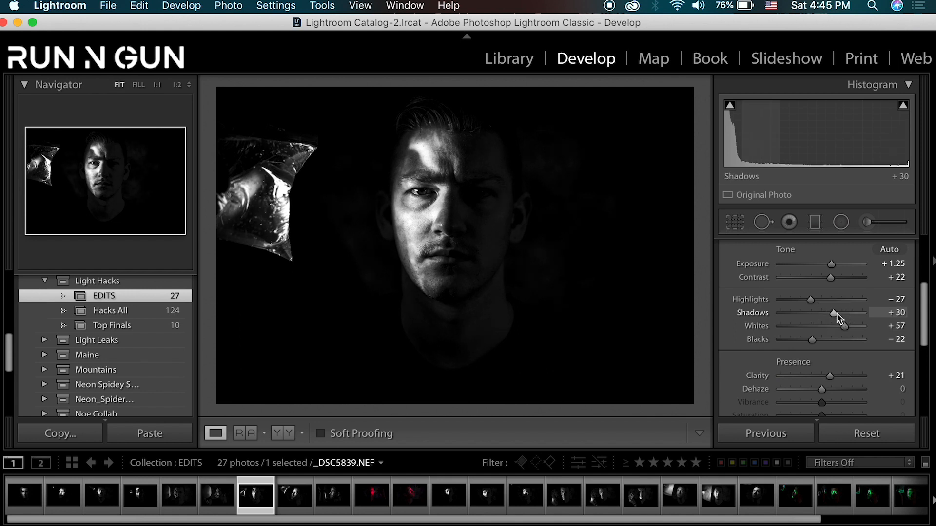
# - Sharpen the portrait with Amount 58, Radius 1.0, Detail 54 and Masking 17
pyautogui.scroll(-6, 843, 336)
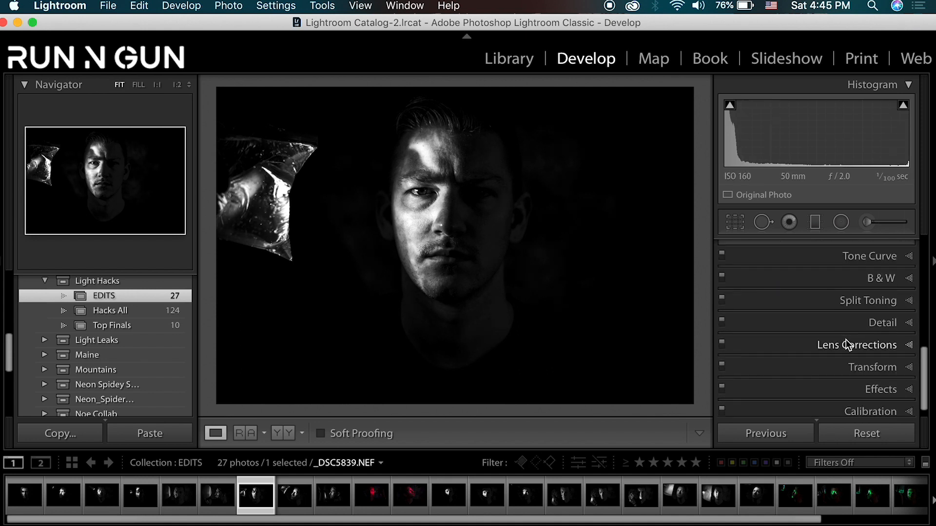
pyautogui.click(902, 324)
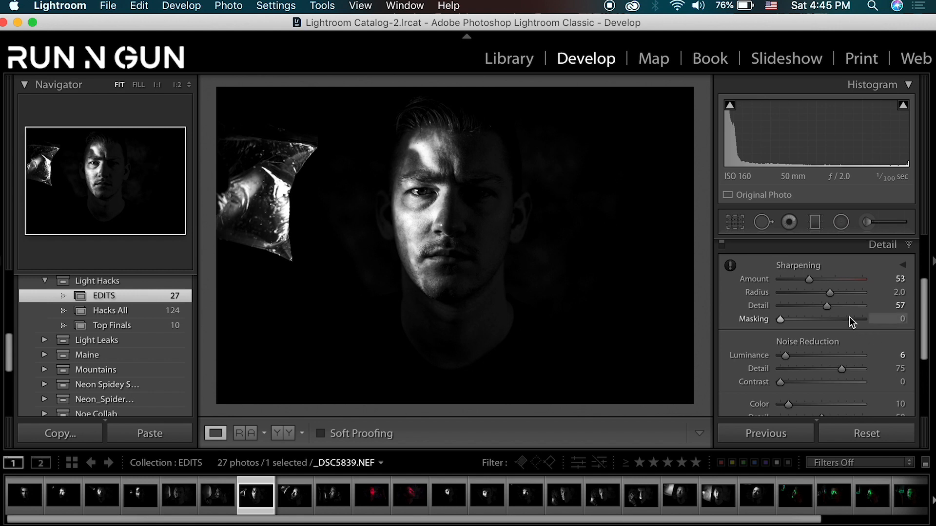
pyautogui.click(422, 199)
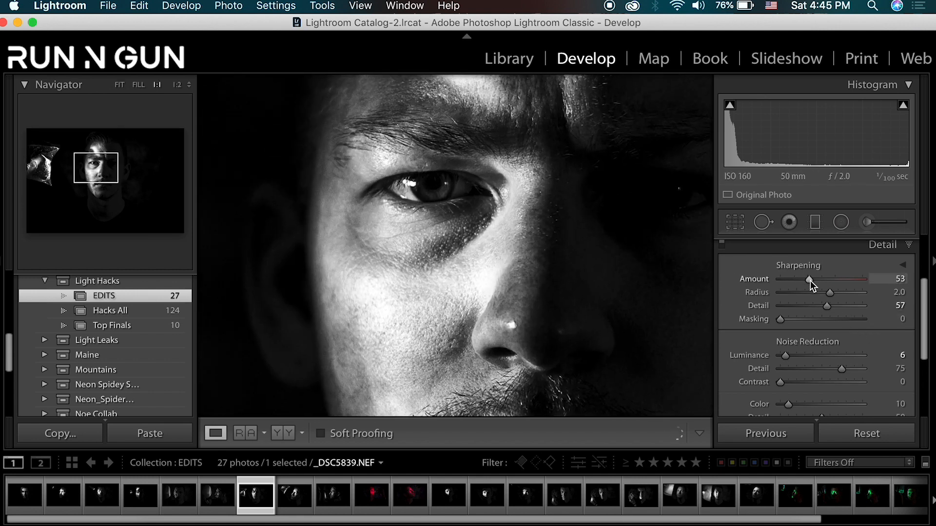
pyautogui.moveTo(810, 280); pyautogui.dragTo(813, 279)
pyautogui.click(797, 291)
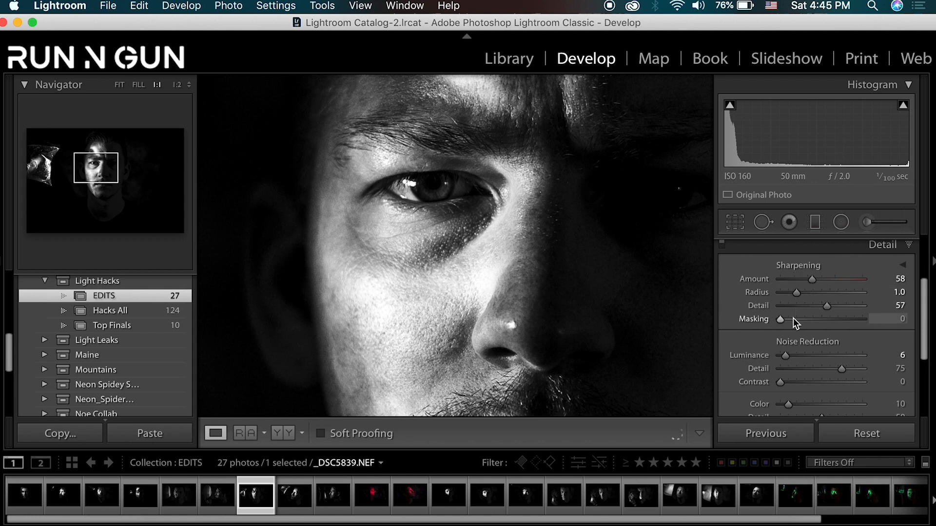
pyautogui.moveTo(827, 306); pyautogui.dragTo(800, 321)
pyautogui.press('alt')
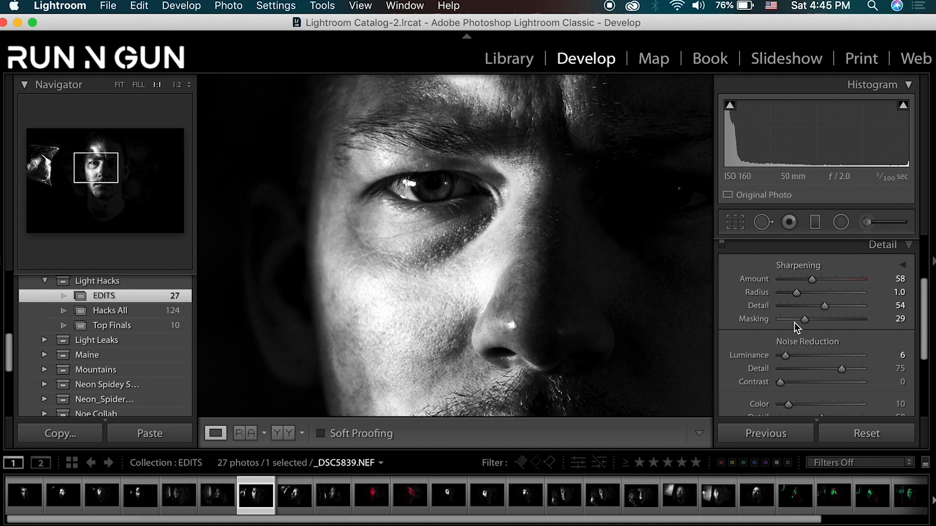
pyautogui.moveTo(804, 320); pyautogui.dragTo(794, 321)
pyautogui.click(445, 205)
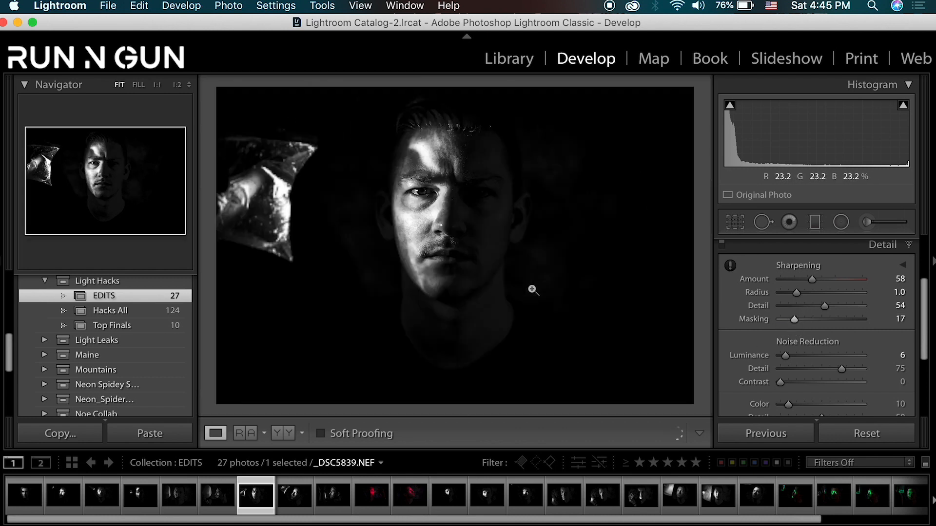
# - Collapse the Light Hacks collection set and open the Maine 2018 All collection
pyautogui.click(45, 281)
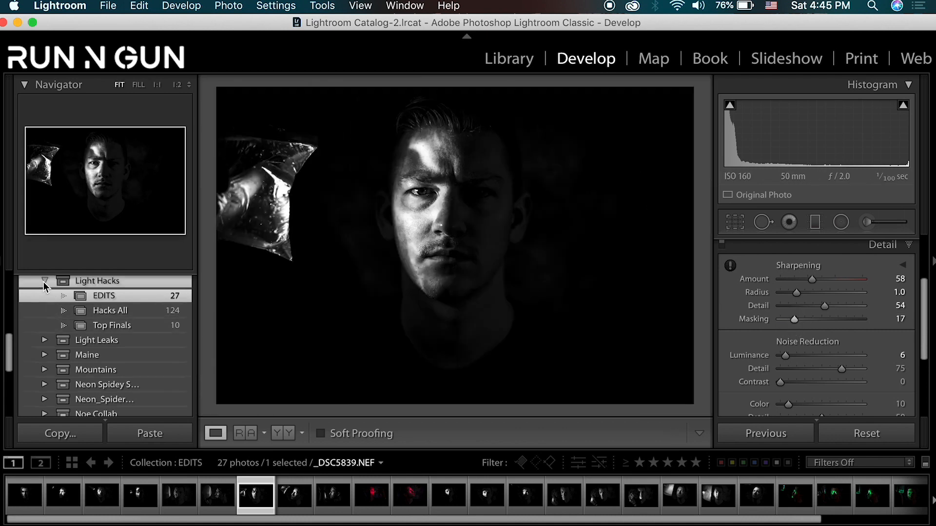
pyautogui.click(46, 312)
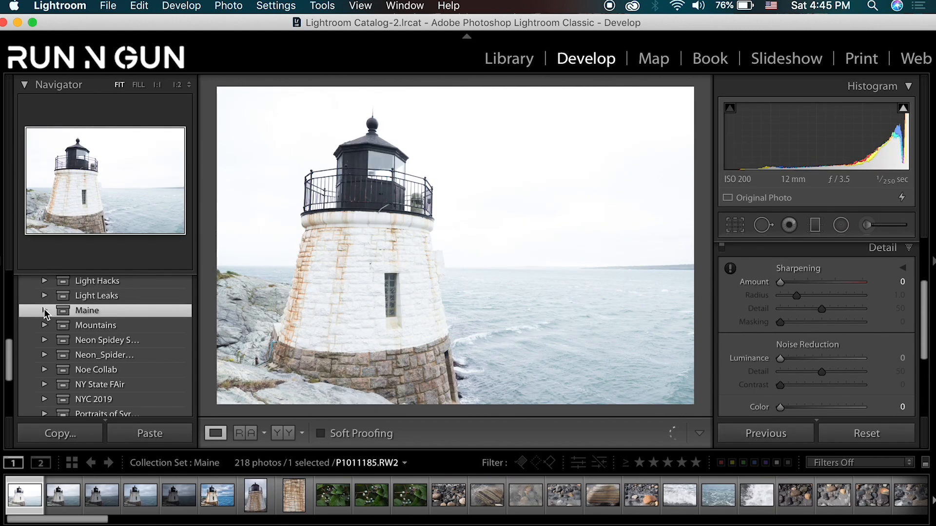
pyautogui.click(45, 312)
pyautogui.click(104, 326)
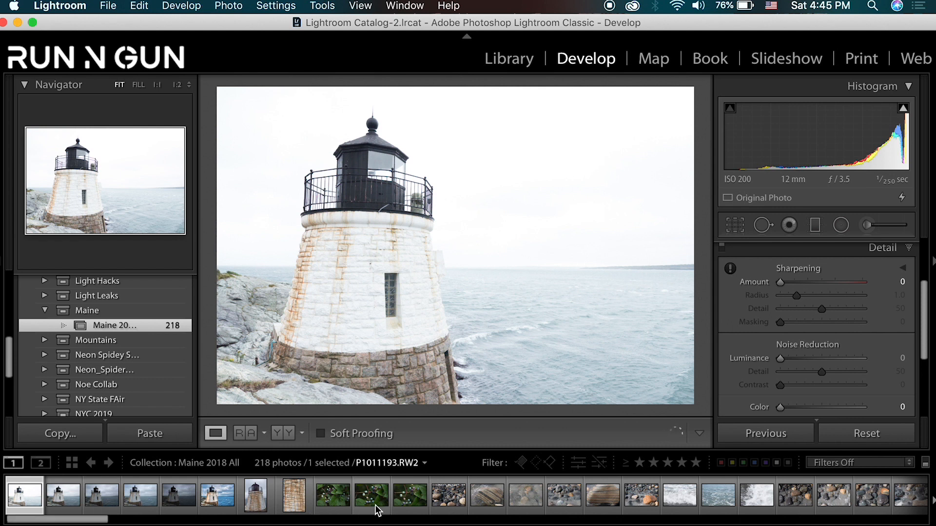
# - Browse the lighthouse photos in the Maine collection for a picture to edit
pyautogui.click(137, 502)
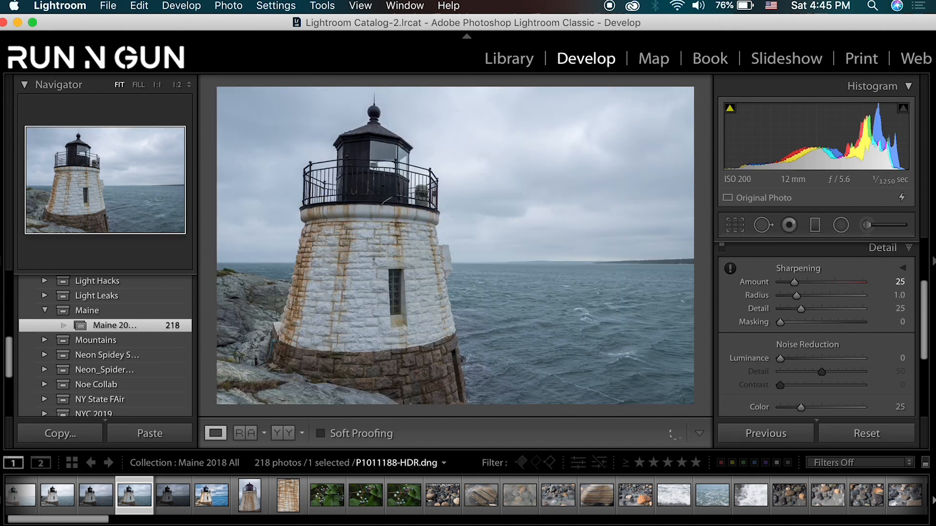
pyautogui.moveTo(89, 520); pyautogui.dragTo(292, 522)
pyautogui.click(399, 497)
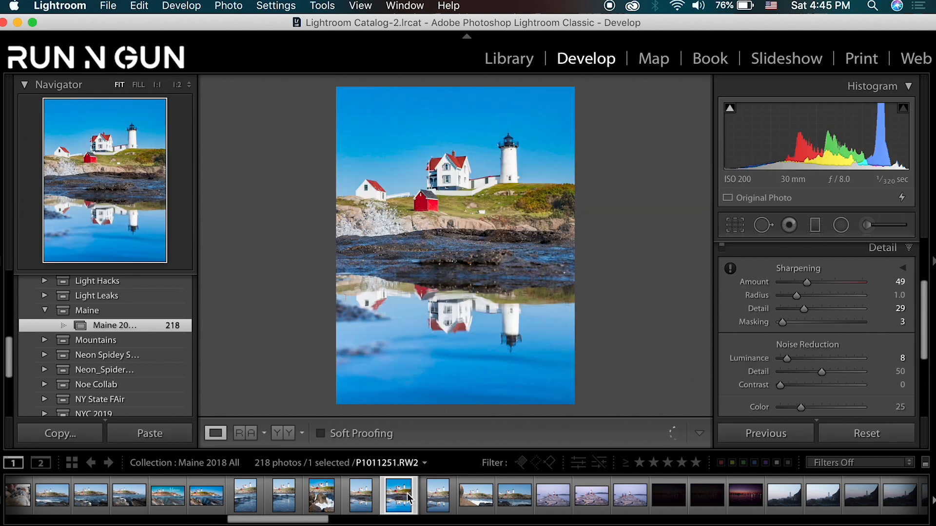
pyautogui.click(209, 496)
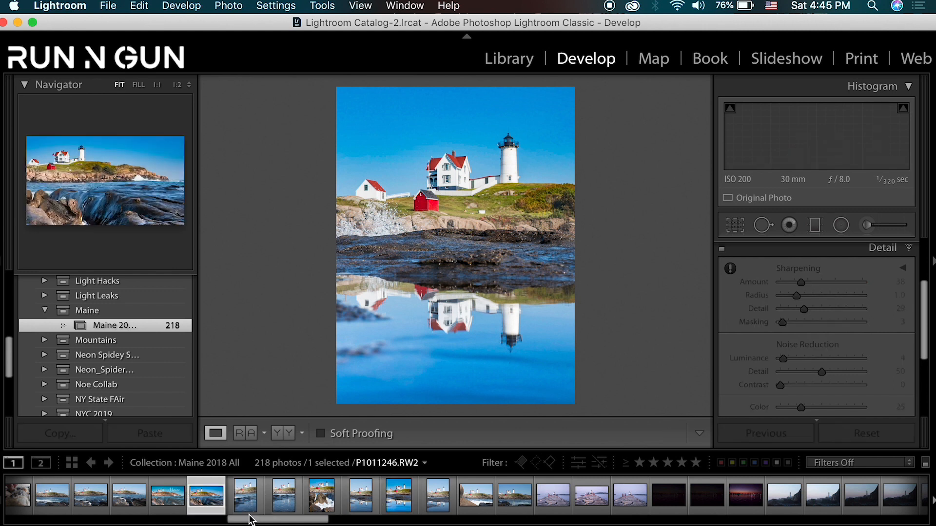
pyautogui.moveTo(254, 520); pyautogui.dragTo(258, 520)
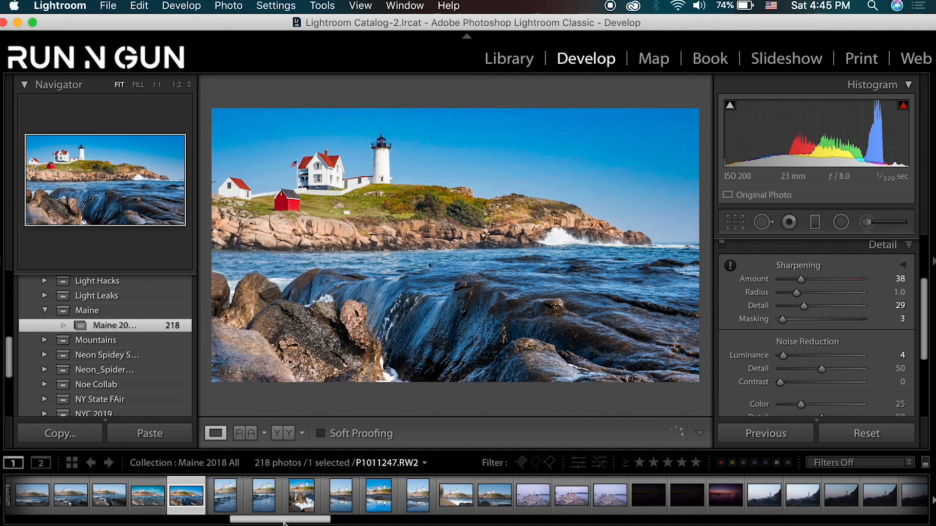
pyautogui.moveTo(290, 520); pyautogui.dragTo(363, 521)
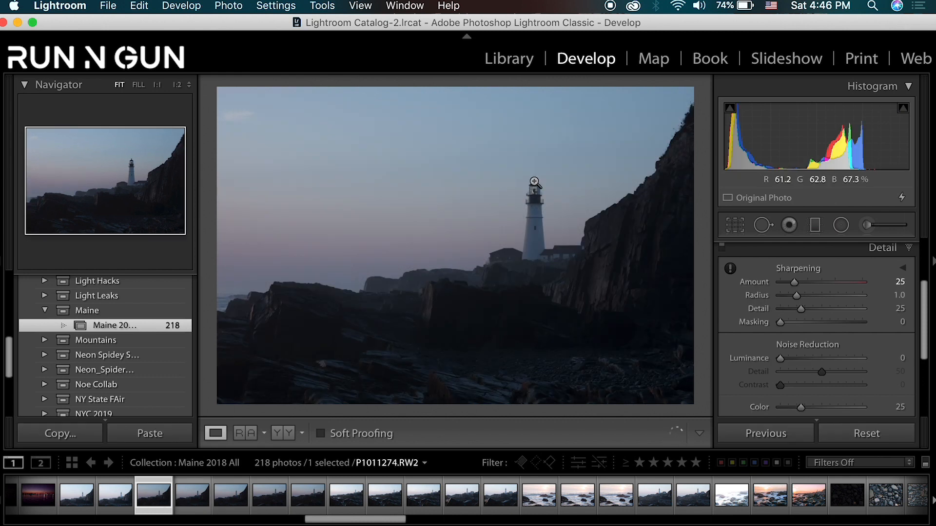
# - Compare the focus of the dusk lighthouse shots at 1:1 and select P1011276.RW2 for editing
pyautogui.click(534, 196)
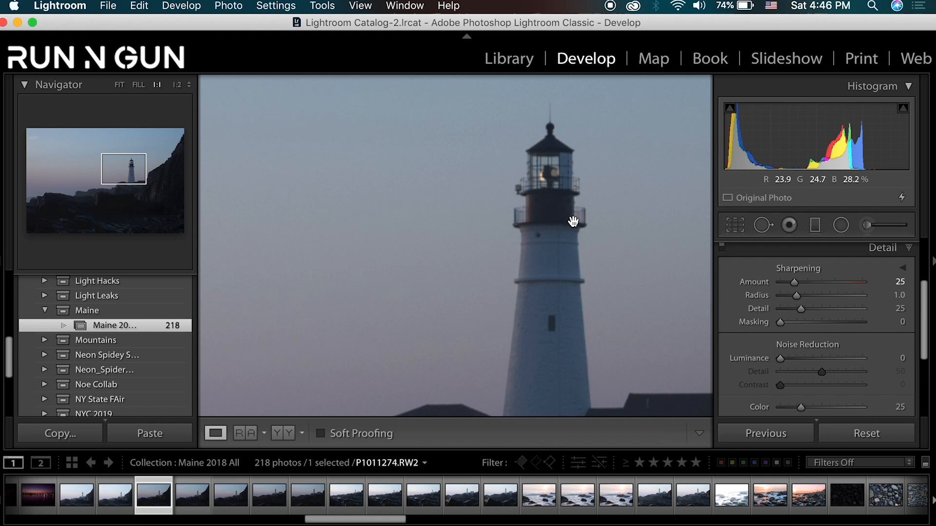
pyautogui.click(199, 498)
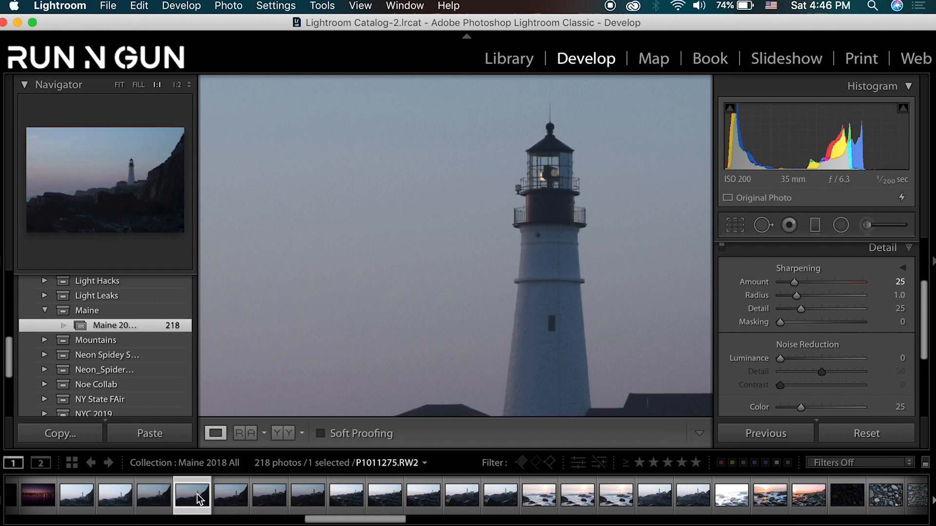
pyautogui.click(234, 498)
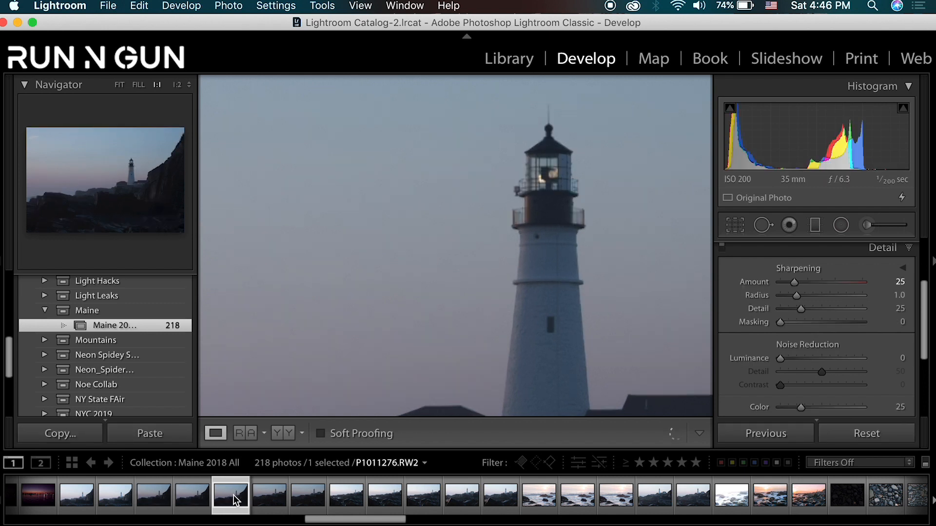
pyautogui.click(269, 497)
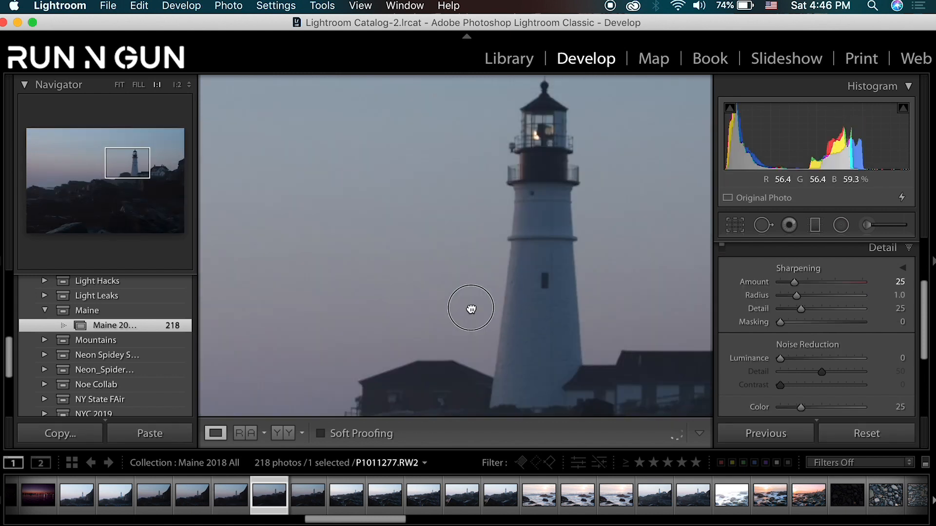
pyautogui.click(533, 188)
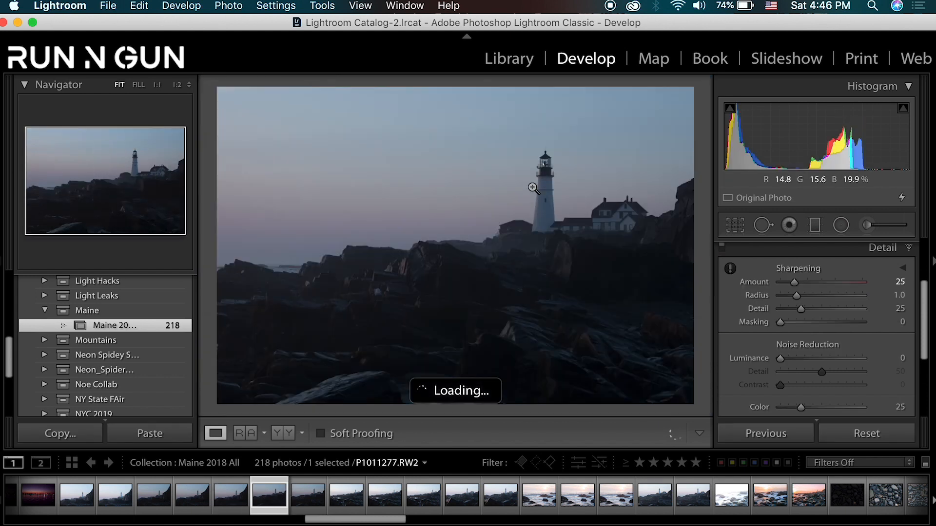
pyautogui.press('Left')
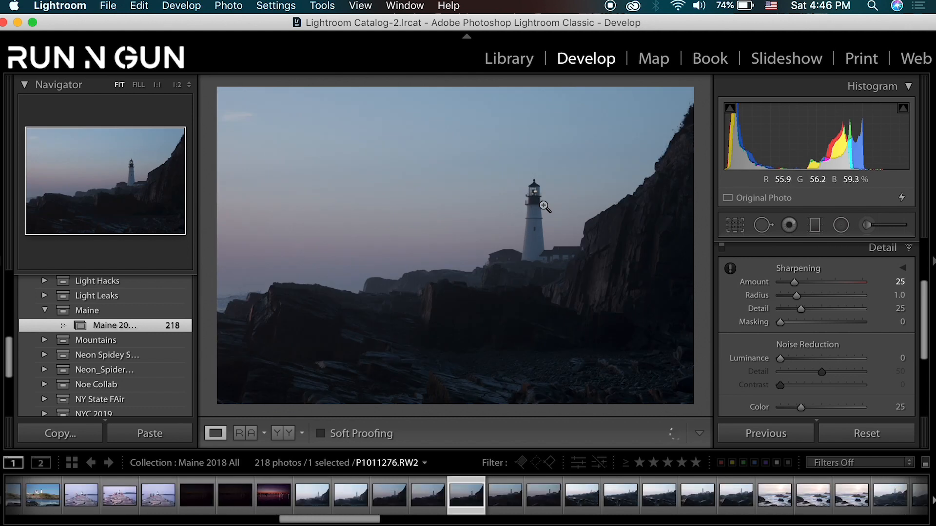
# - Sharpen the lighthouse photo with Amount 52, Radius 0.9, Detail 52 and Masking 53, and set Luminance noise reduction to 20
pyautogui.click(543, 206)
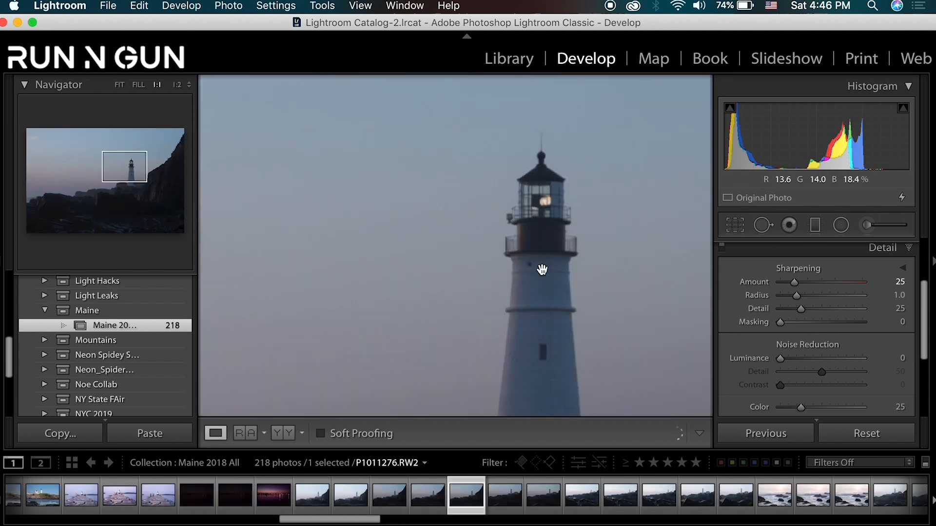
pyautogui.moveTo(542, 271); pyautogui.dragTo(559, 235)
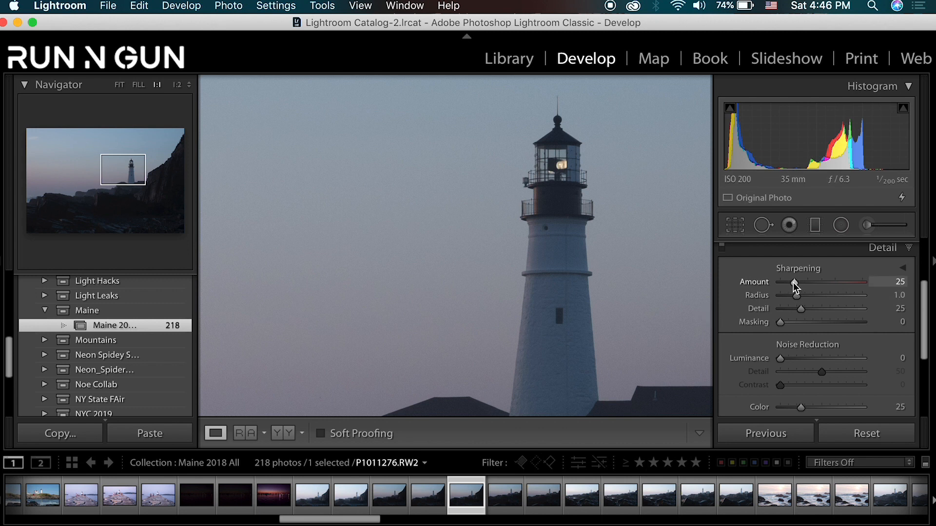
pyautogui.moveTo(794, 283); pyautogui.dragTo(824, 318)
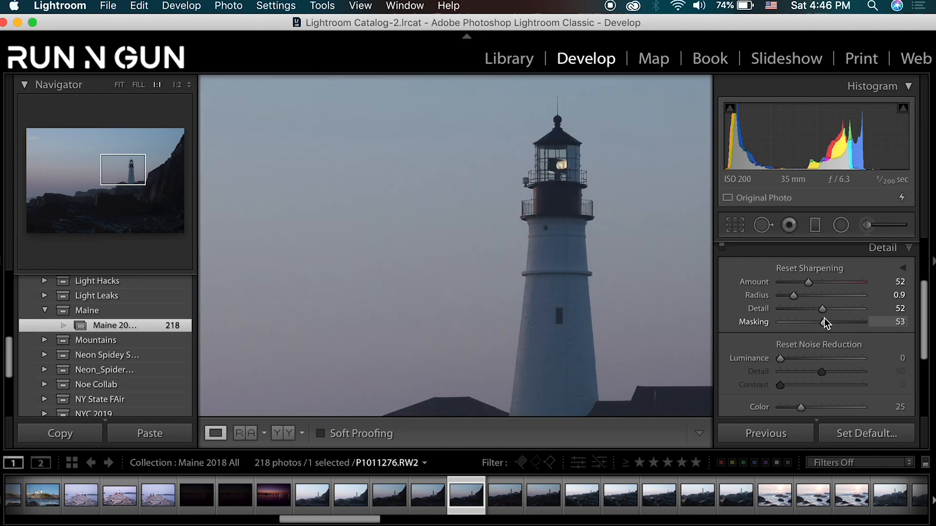
pyautogui.moveTo(779, 358); pyautogui.dragTo(794, 358)
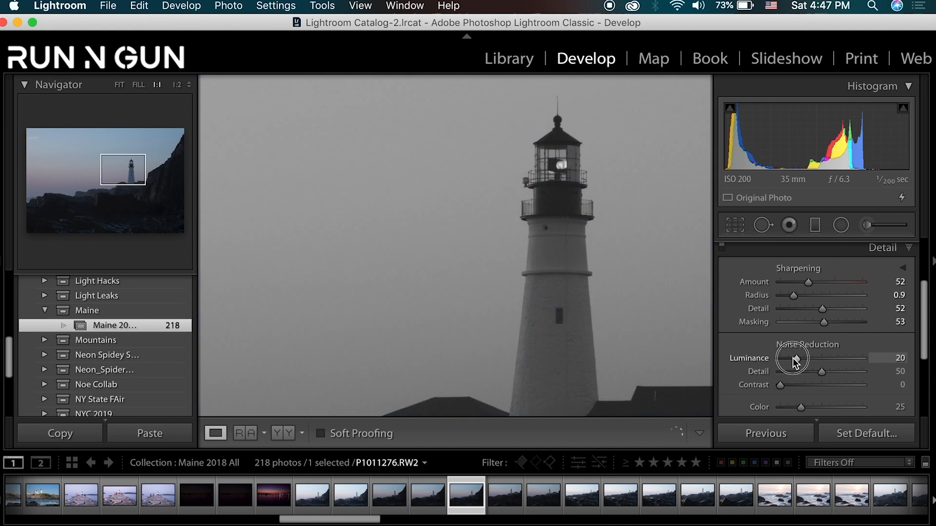
pyautogui.press('alt')
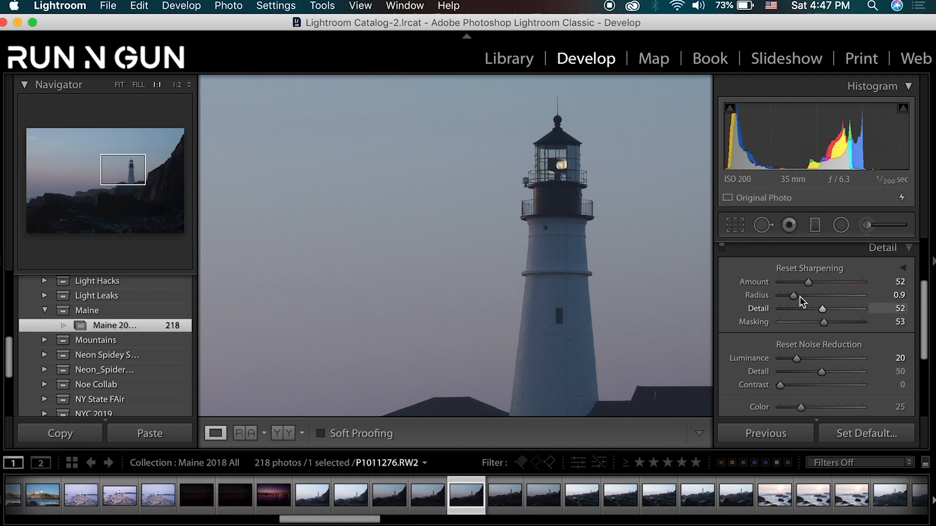
# - Refine the lighthouse photo's sharpening to Amount 56 and Masking 29, and return to the full-image view
pyautogui.moveTo(808, 282); pyautogui.dragTo(811, 282)
pyautogui.moveTo(822, 323); pyautogui.dragTo(803, 324)
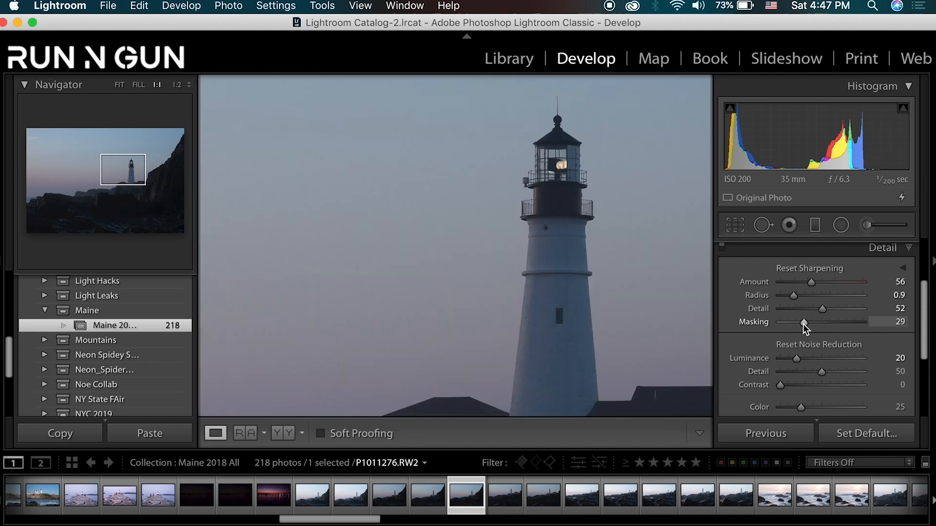
pyautogui.click(620, 235)
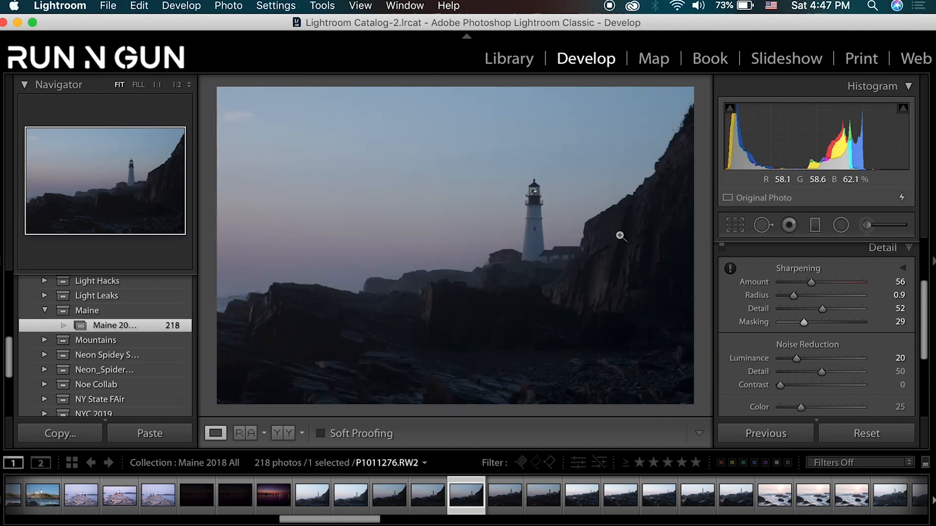
# - Collapse the Detail settings and open the Basic adjustments for the lighthouse photo
pyautogui.click(909, 249)
pyautogui.moveTo(927, 279); pyautogui.dragTo(926, 245)
pyautogui.click(910, 250)
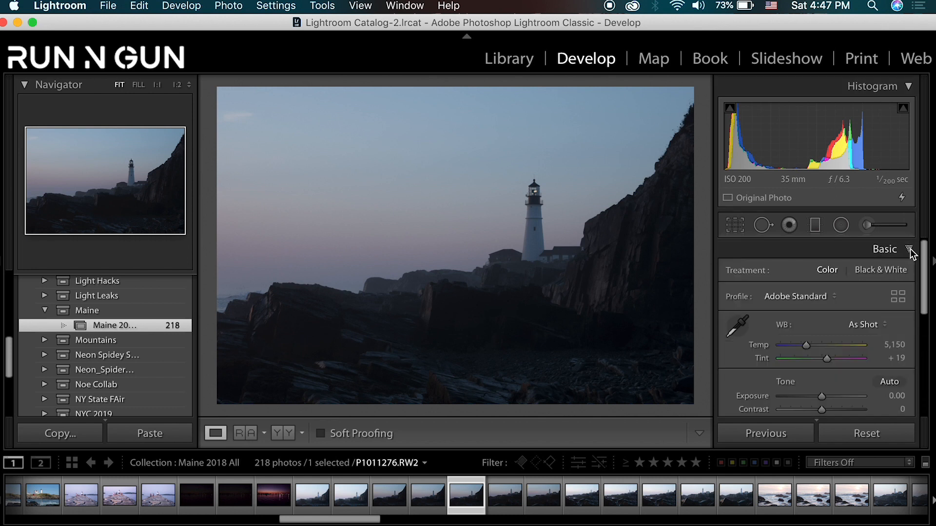
# - Sample the white balance from the white lighthouse wall at 1:1, and warm the photo to Temp 9,825 and Tint +46
pyautogui.click(536, 236)
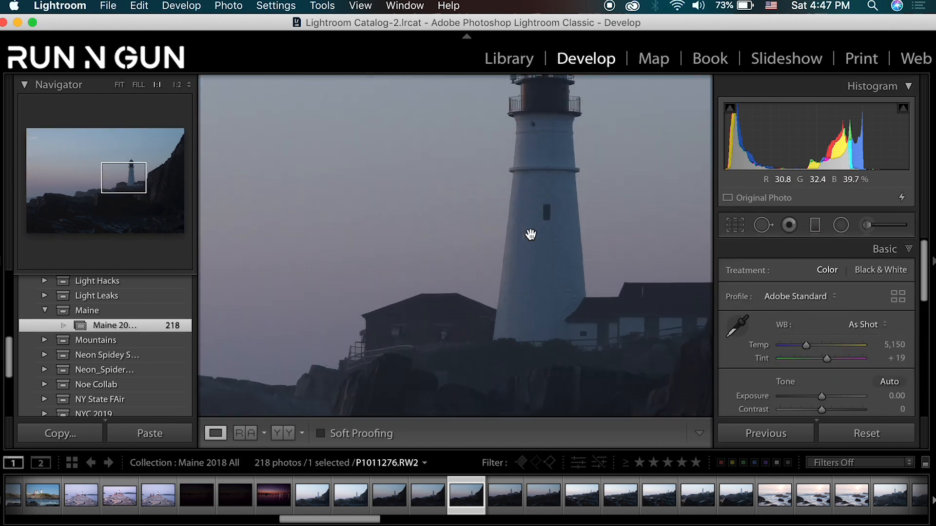
pyautogui.click(740, 329)
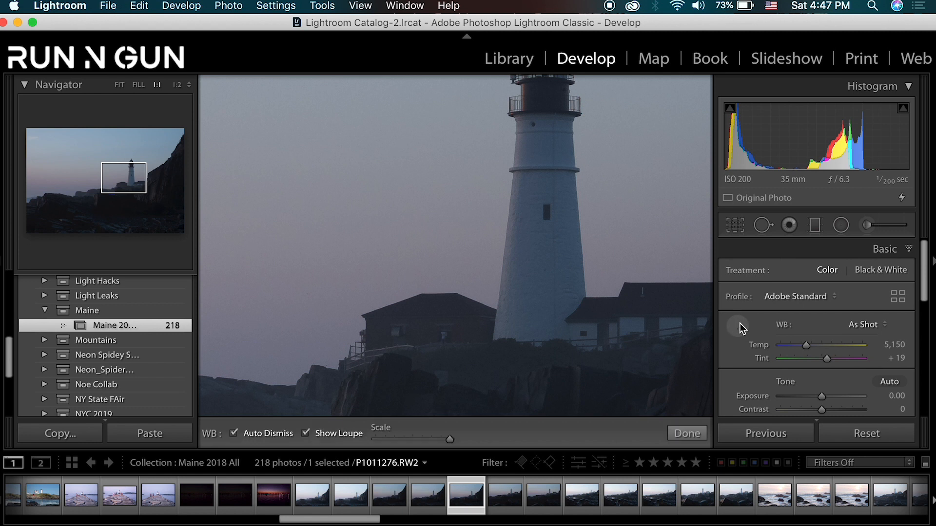
pyautogui.click(545, 258)
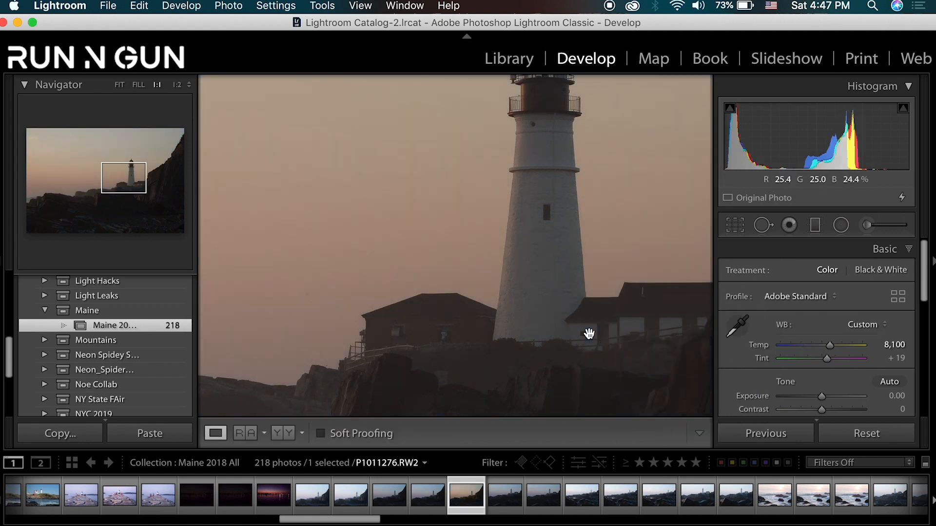
pyautogui.click(556, 308)
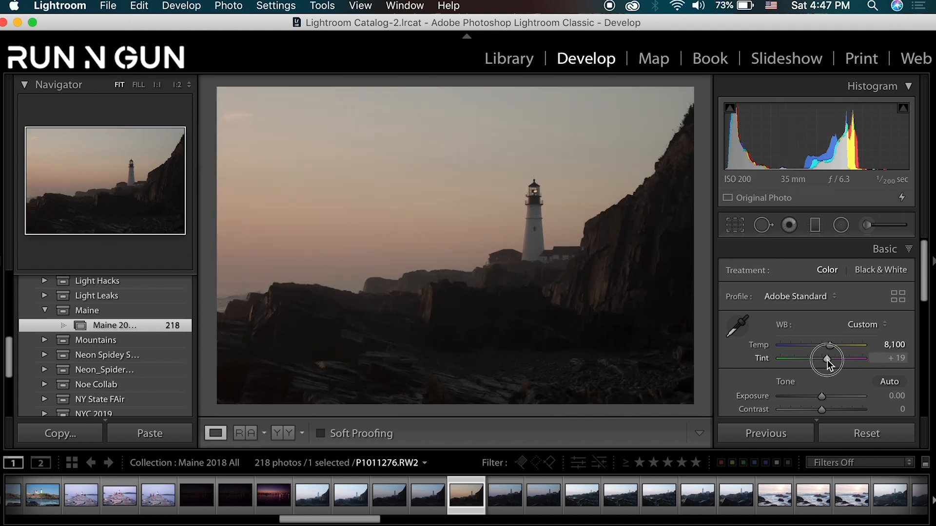
pyautogui.moveTo(827, 359); pyautogui.dragTo(837, 344)
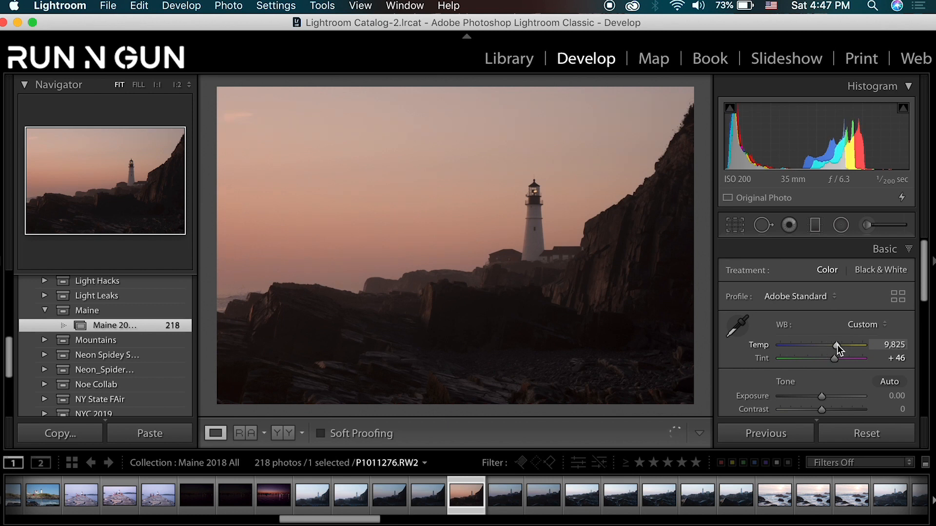
pyautogui.moveTo(542, 212); pyautogui.dragTo(533, 202)
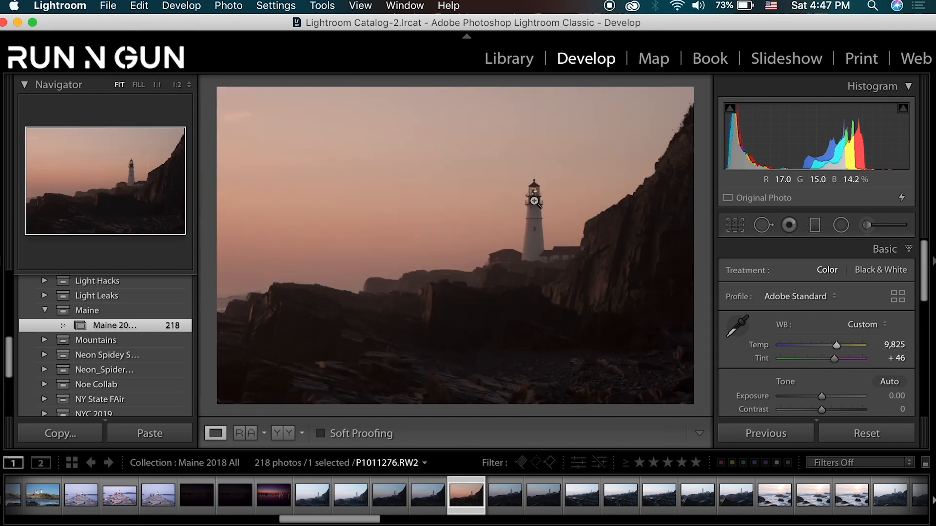
# - Apply the Adobe Landscape profile and check the lighthouse top at 1:1 before returning to the full image
pyautogui.click(812, 297)
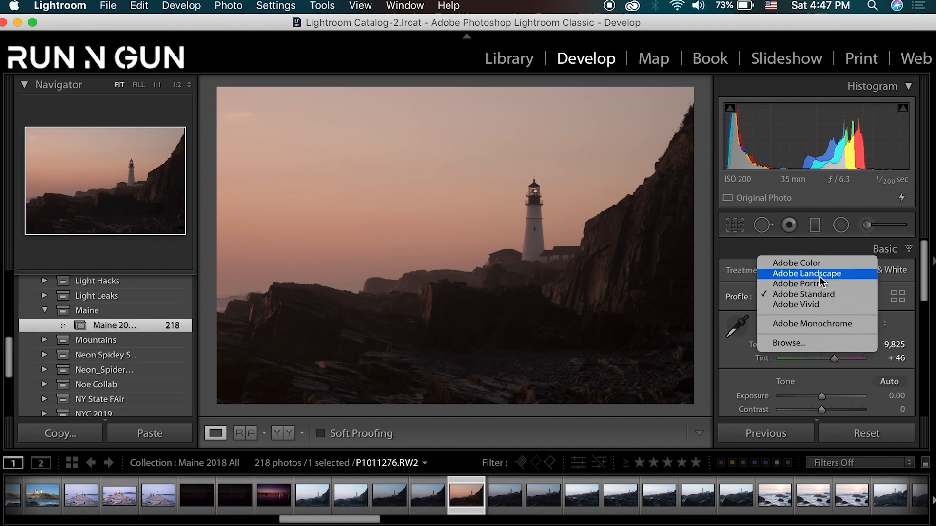
pyautogui.click(821, 276)
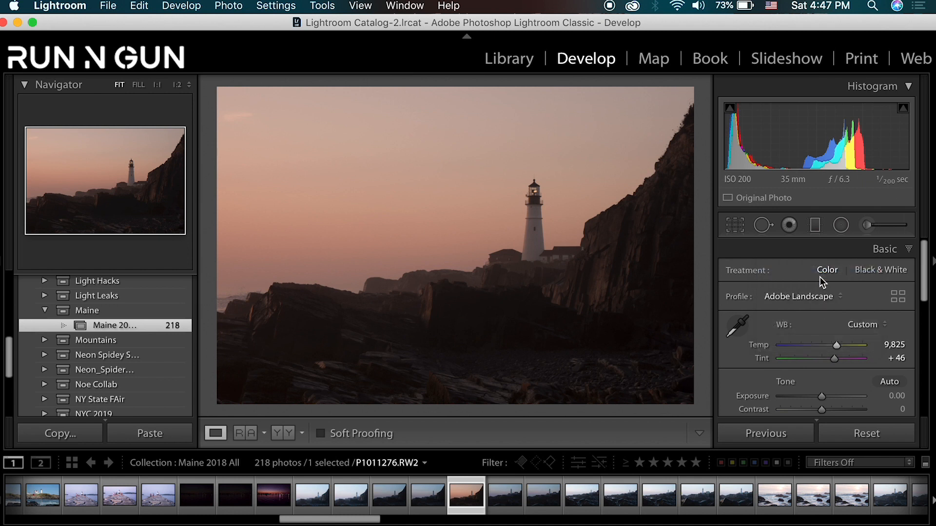
pyautogui.click(533, 195)
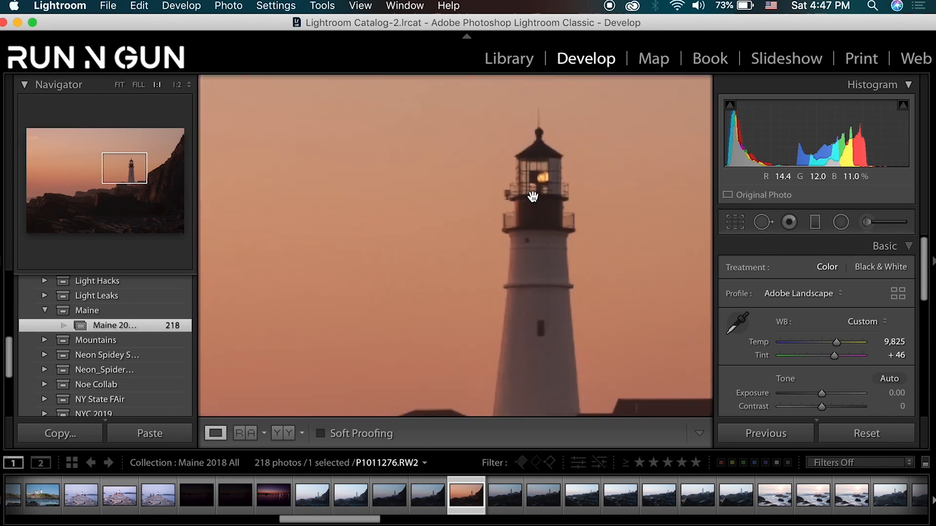
pyautogui.click(546, 371)
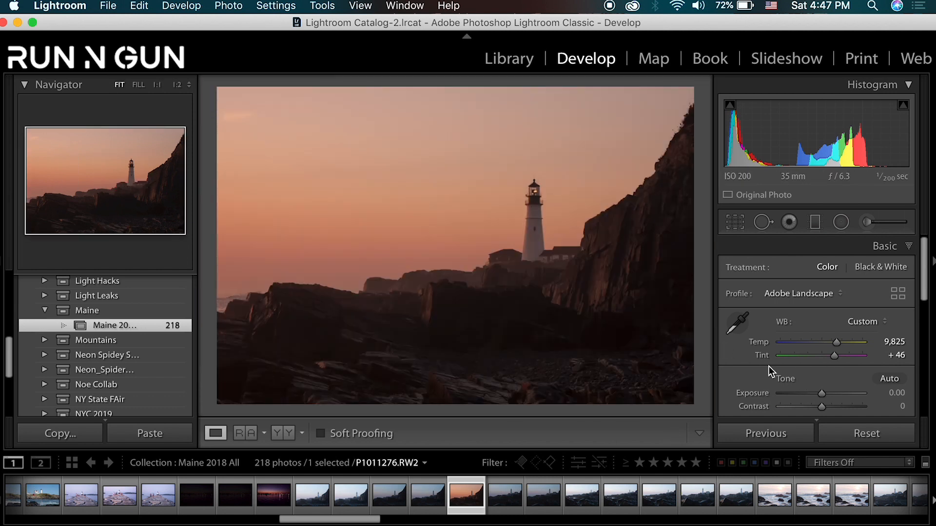
# - Try a cool white balance with Temp 4,580 on the lighthouse photo and undo it
pyautogui.scroll(-1, 768, 367)
pyautogui.scroll(-5, 764, 366)
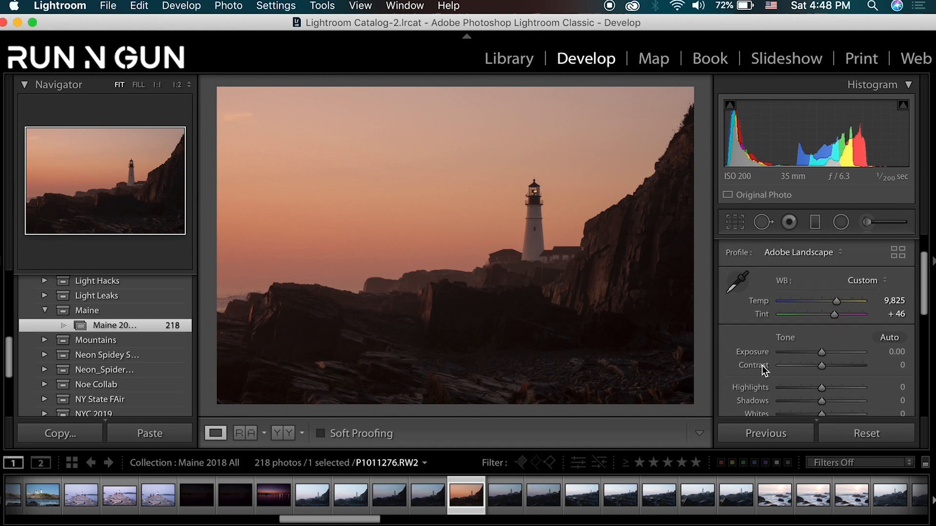
pyautogui.scroll(-2, 762, 370)
pyautogui.scroll(-2, 762, 366)
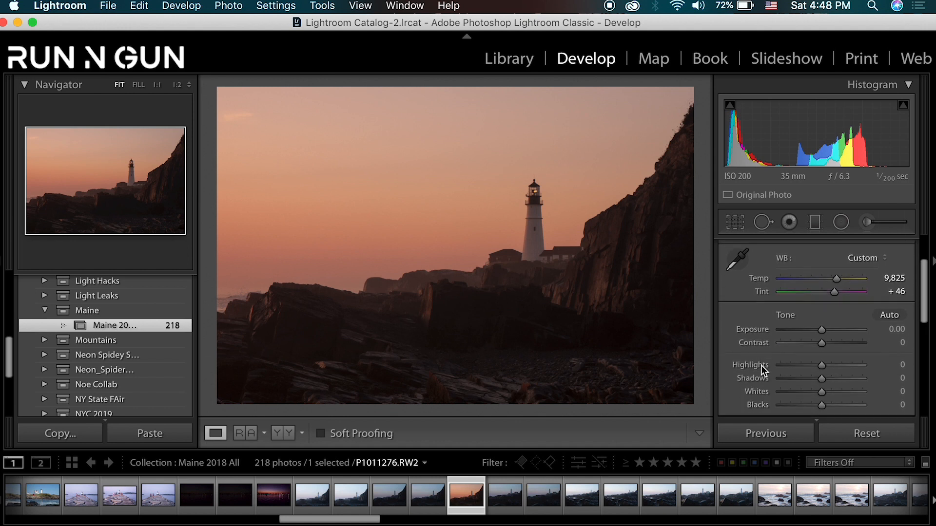
pyautogui.click(801, 274)
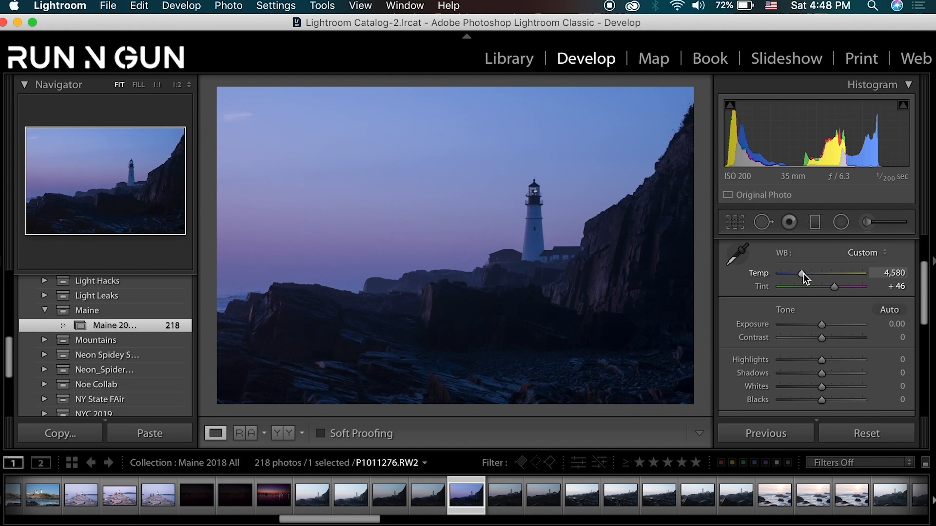
pyautogui.press('super+z')
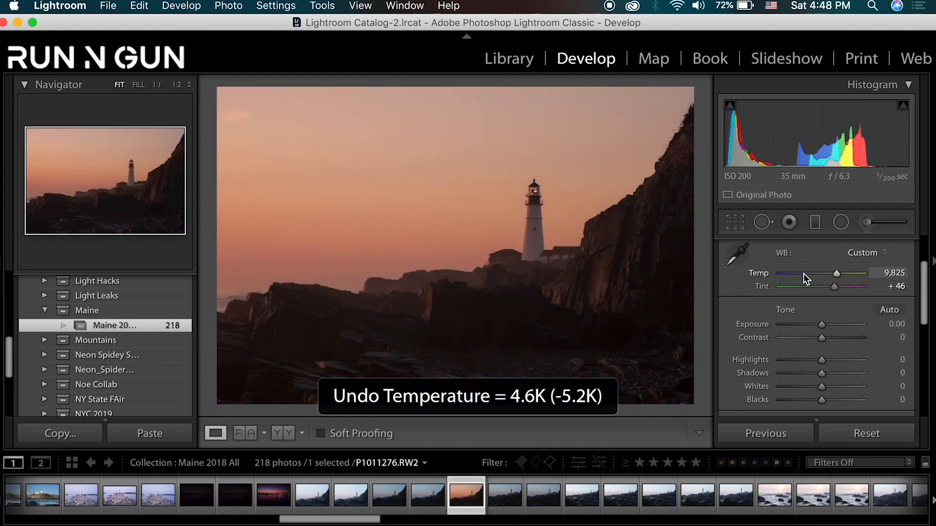
# - Brighten the lighthouse photo with Exposure +0.50, Highlights +21 and Shadows +36
pyautogui.moveTo(824, 363)
pyautogui.mouseDown()
pyautogui.moveTo(835, 359)
pyautogui.moveTo(826, 371)
pyautogui.mouseUp()
pyautogui.moveTo(824, 325); pyautogui.dragTo(825, 326)
pyautogui.moveTo(834, 359)
pyautogui.mouseDown()
pyautogui.moveTo(825, 359)
pyautogui.moveTo(832, 370)
pyautogui.mouseUp()
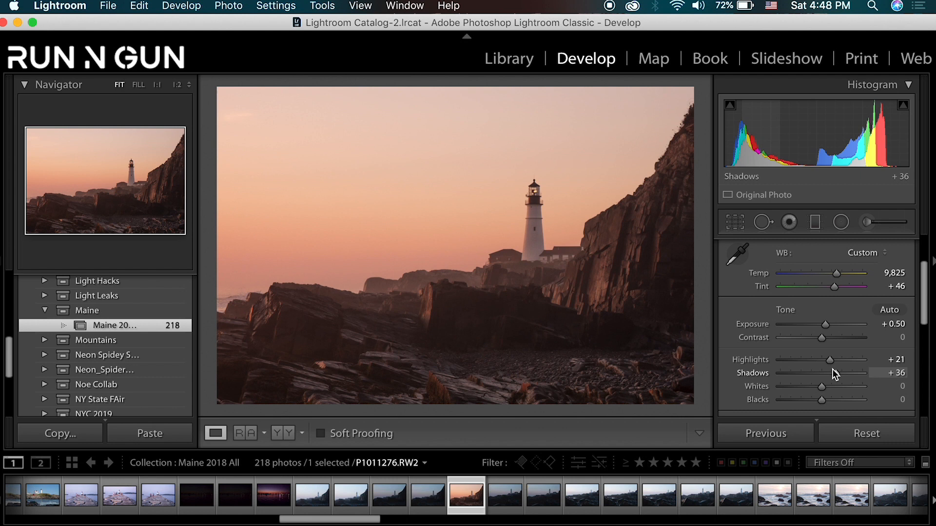
# - Inspect the dark rocks at 1:1 and set Shadows to +44, Whites to +17 and Blacks to -4
pyautogui.click(340, 332)
pyautogui.moveTo(329, 356); pyautogui.dragTo(530, 327)
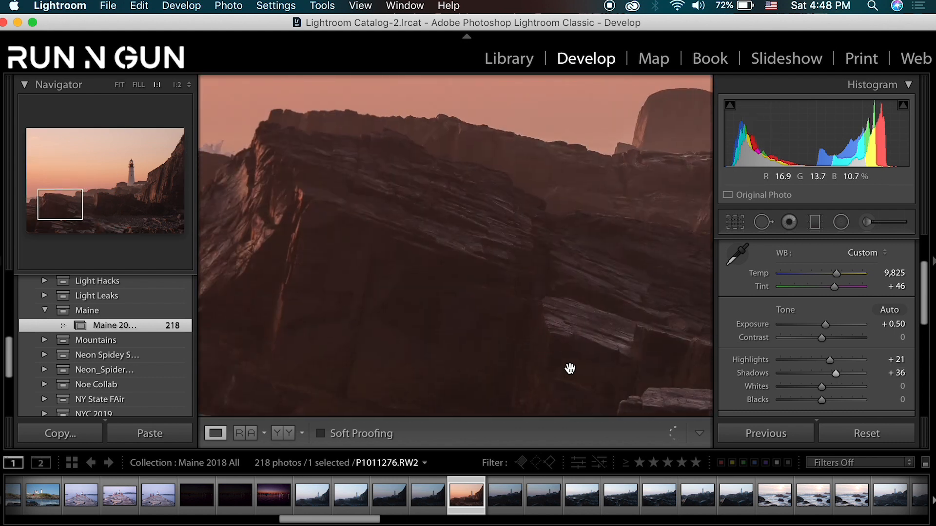
pyautogui.moveTo(619, 261); pyautogui.dragTo(156, 308)
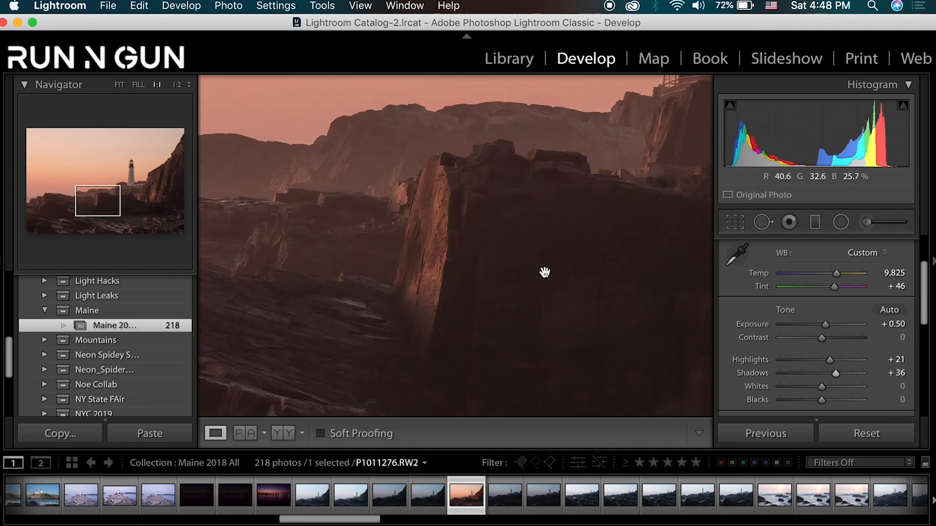
pyautogui.moveTo(637, 310); pyautogui.dragTo(282, 309)
pyautogui.moveTo(501, 247); pyautogui.dragTo(465, 308)
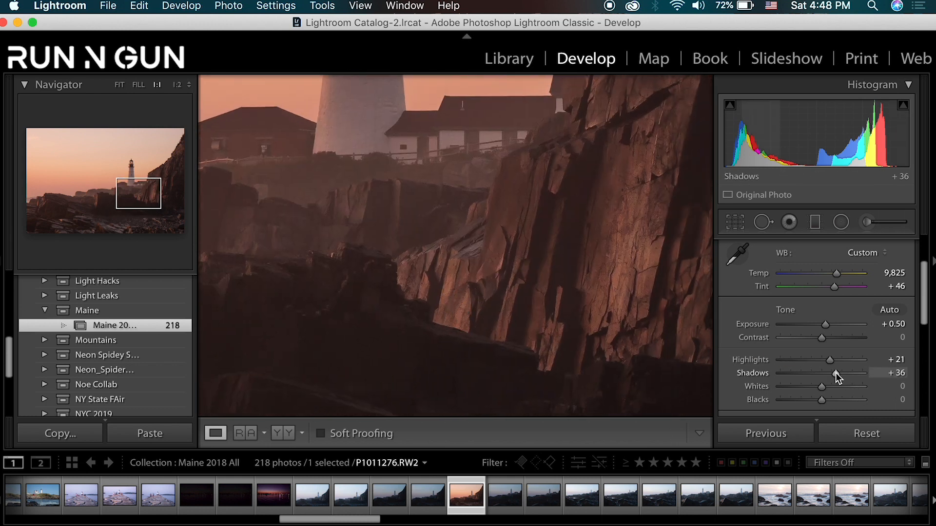
pyautogui.moveTo(836, 373); pyautogui.dragTo(840, 372)
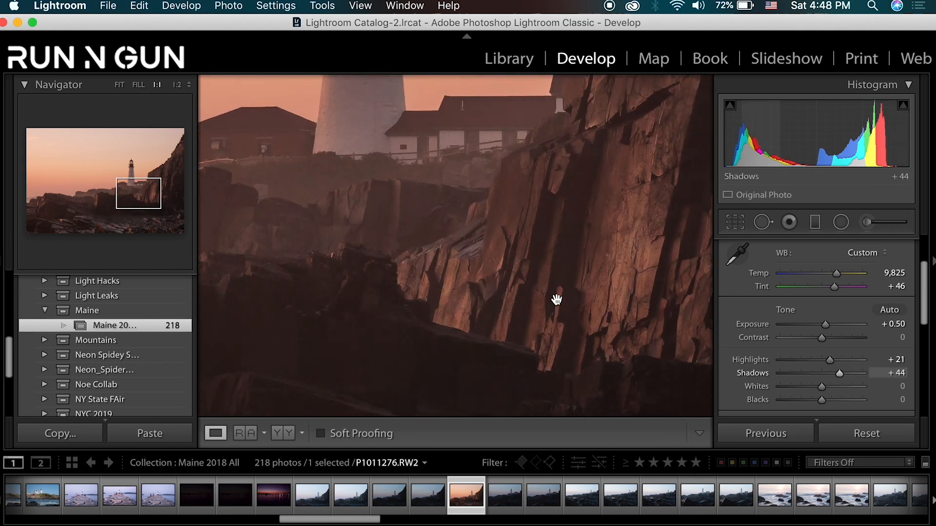
pyautogui.moveTo(592, 285); pyautogui.dragTo(487, 307)
pyautogui.click(487, 307)
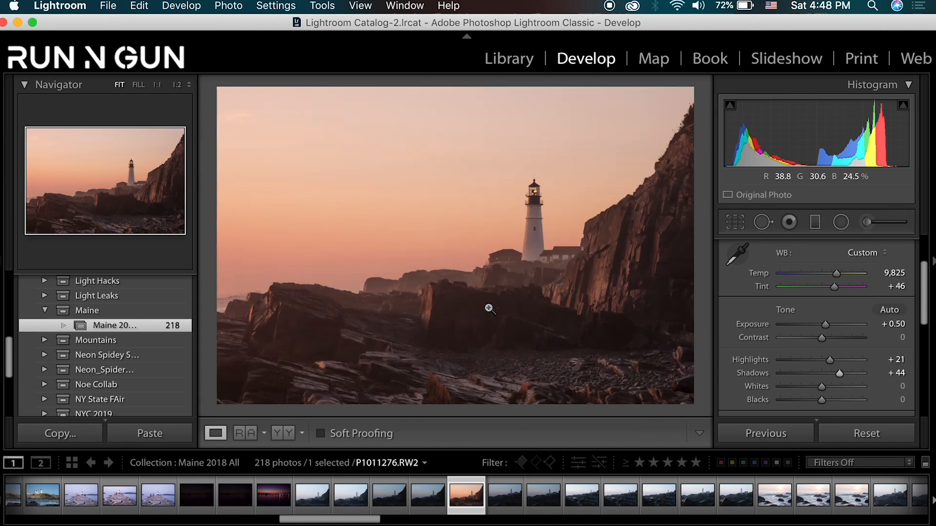
pyautogui.moveTo(822, 387)
pyautogui.mouseDown()
pyautogui.moveTo(830, 387)
pyautogui.moveTo(819, 399)
pyautogui.mouseUp()
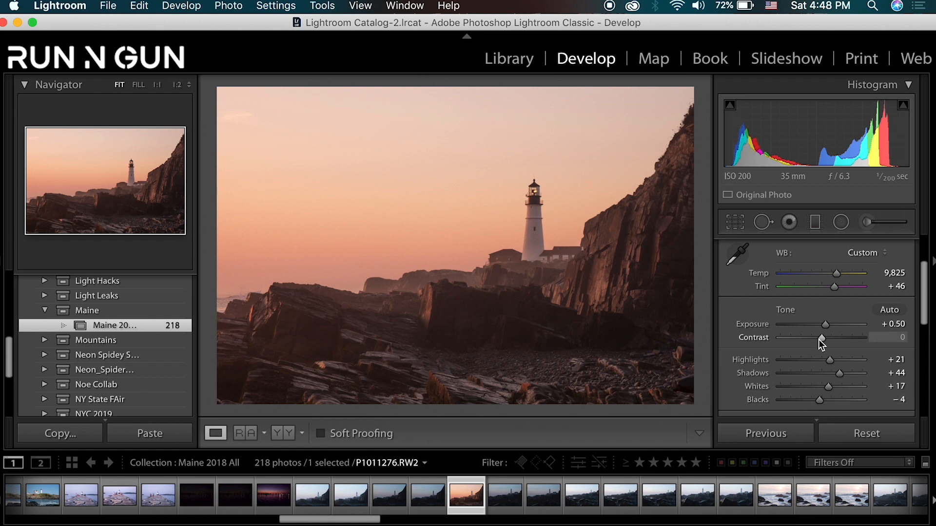
# - Draw a graduated filter from the photo's upper edge down to the rocks, with Exposure -0.27 and Highlights -20
pyautogui.click(817, 227)
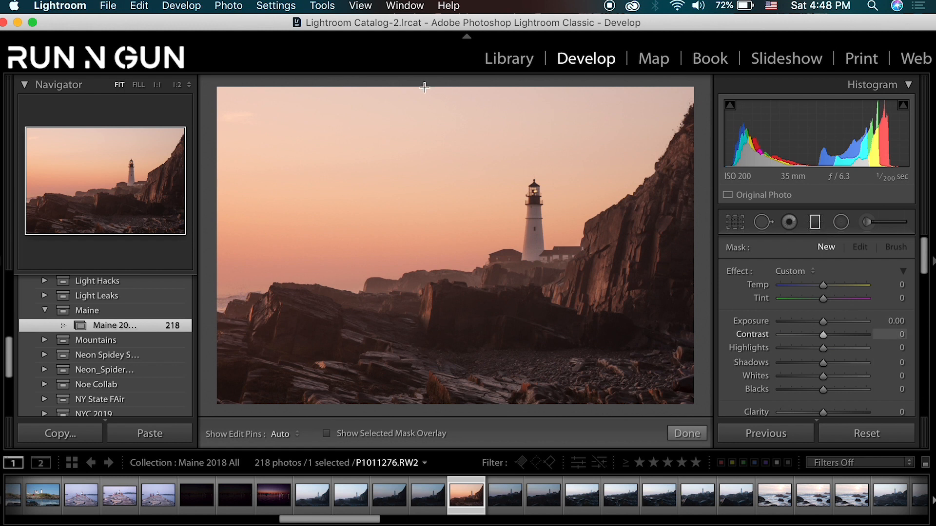
pyautogui.moveTo(372, 84); pyautogui.dragTo(384, 320)
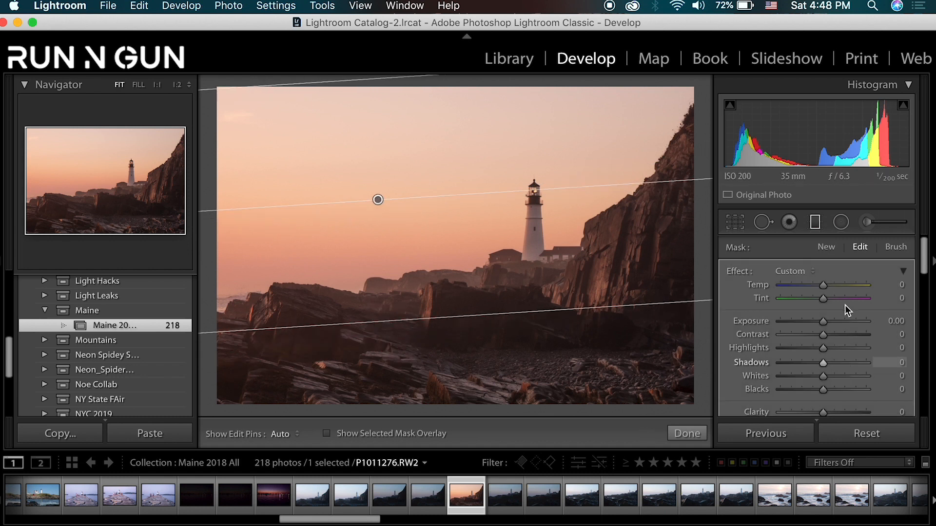
pyautogui.moveTo(826, 324); pyautogui.dragTo(814, 349)
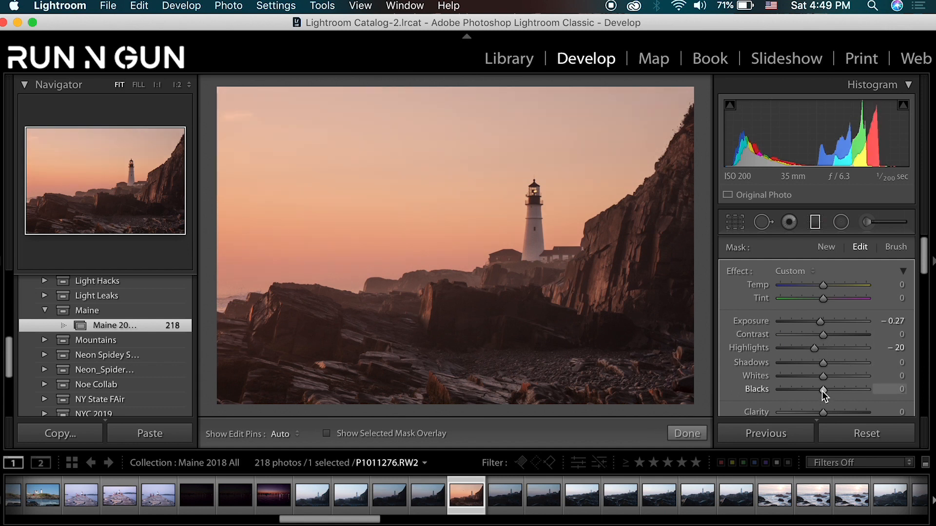
# - Set the graduated filter's Blacks to -7, Clarity to -13, Dehaze to 38 and Shadows to 15
pyautogui.moveTo(821, 391)
pyautogui.mouseDown()
pyautogui.moveTo(823, 410)
pyautogui.moveTo(844, 410)
pyautogui.moveTo(821, 395)
pyautogui.mouseUp()
pyautogui.scroll(-1, 859, 373)
pyautogui.scroll(-1, 859, 373)
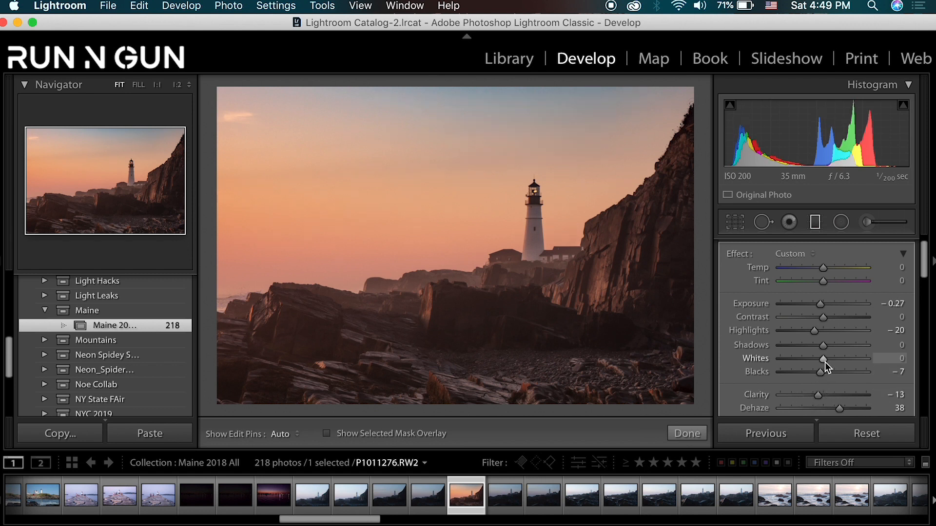
pyautogui.moveTo(823, 350)
pyautogui.mouseDown()
pyautogui.moveTo(840, 349)
pyautogui.moveTo(809, 352)
pyautogui.moveTo(828, 351)
pyautogui.mouseUp()
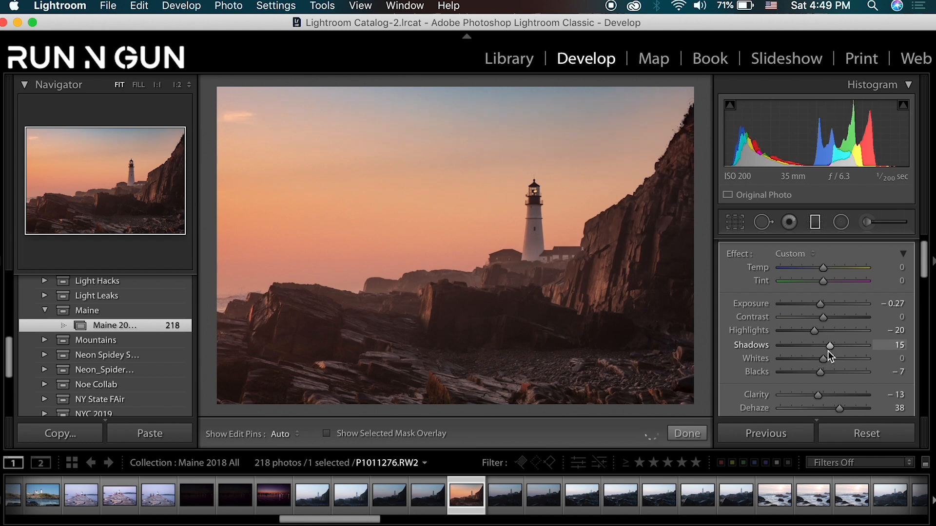
# - Move the graduated filter down so its centre sits near the horizon, and rotate it nearly level
pyautogui.moveTo(386, 322); pyautogui.dragTo(370, 78)
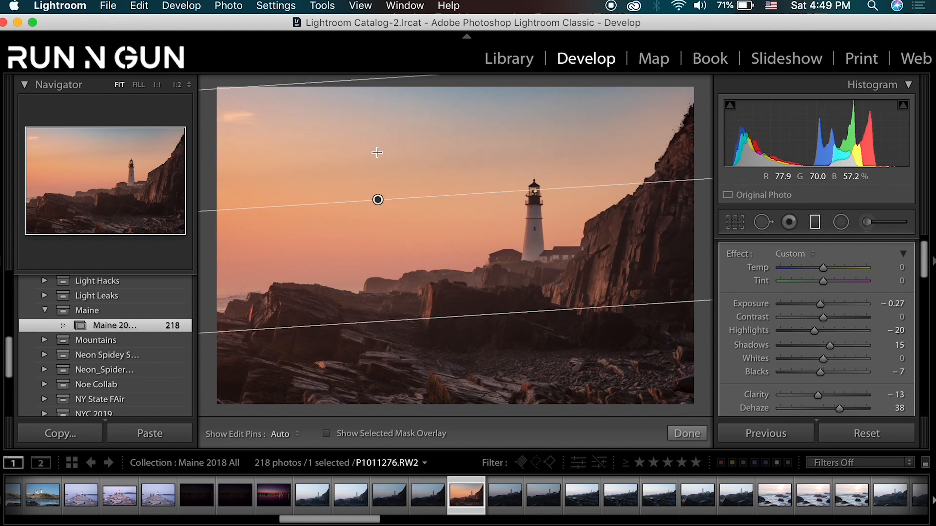
pyautogui.moveTo(378, 200); pyautogui.dragTo(416, 287)
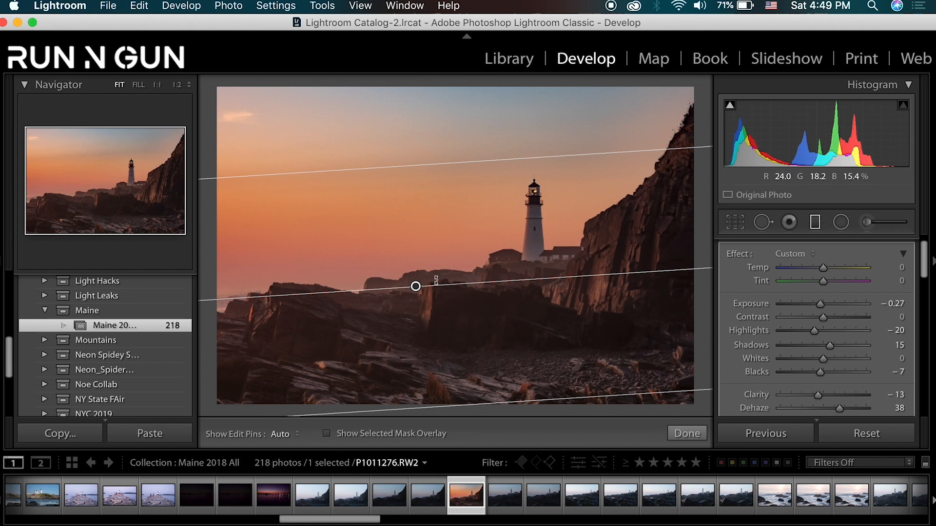
pyautogui.moveTo(460, 298); pyautogui.dragTo(487, 265)
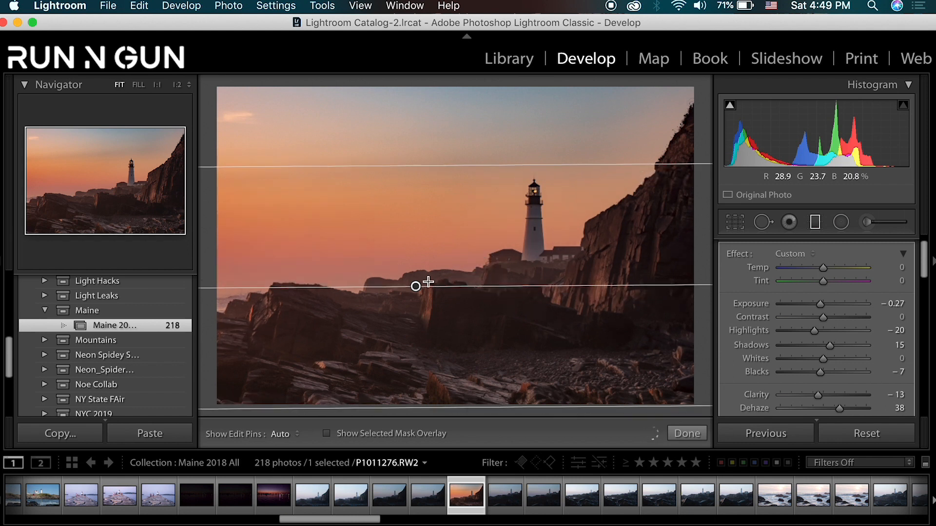
pyautogui.moveTo(415, 287); pyautogui.dragTo(418, 262)
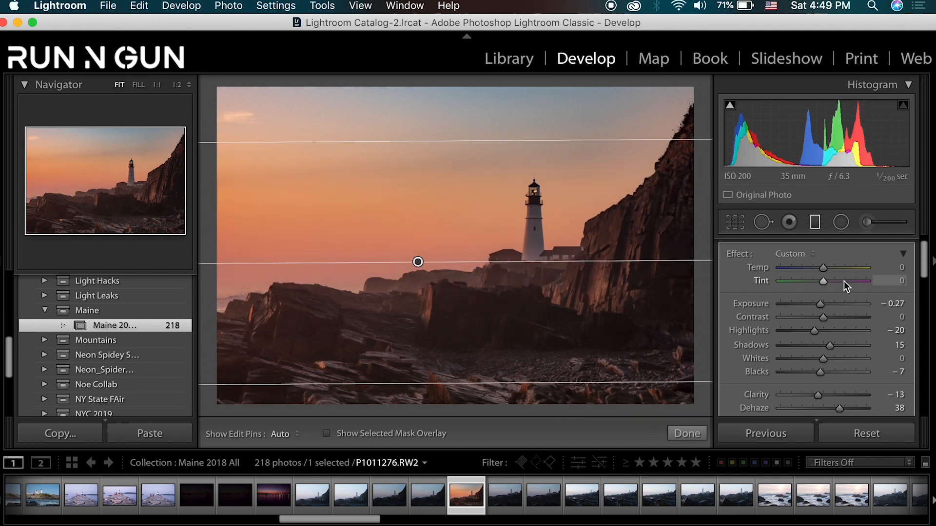
# - Try Temp -19 and Tint -26 on the sky's graduated filter, and undo both colour changes
pyautogui.moveTo(825, 267); pyautogui.dragTo(817, 270)
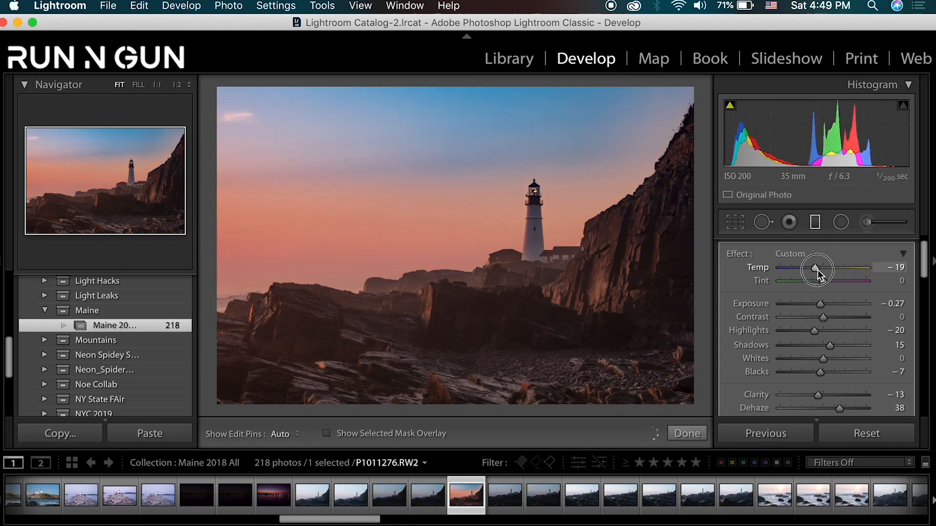
pyautogui.moveTo(818, 270); pyautogui.dragTo(817, 270)
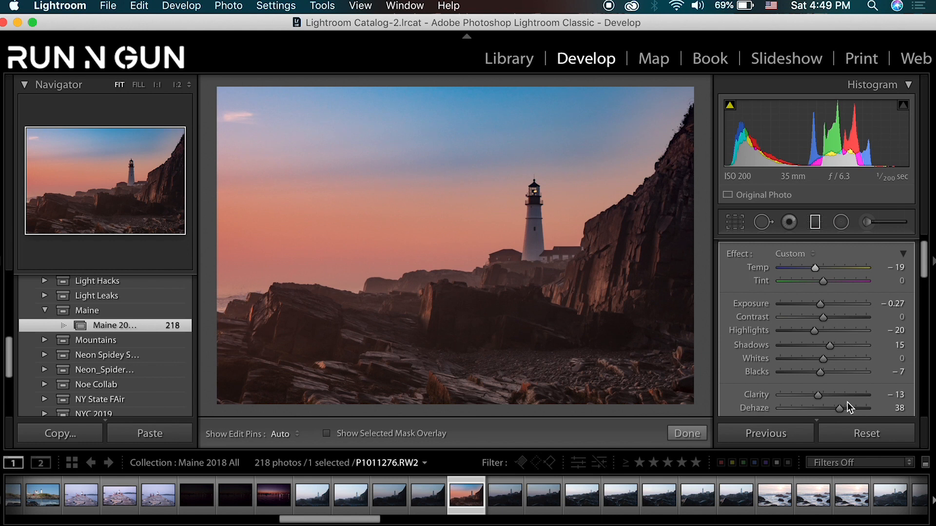
pyautogui.moveTo(824, 281)
pyautogui.mouseDown()
pyautogui.moveTo(831, 282)
pyautogui.moveTo(815, 288)
pyautogui.mouseUp()
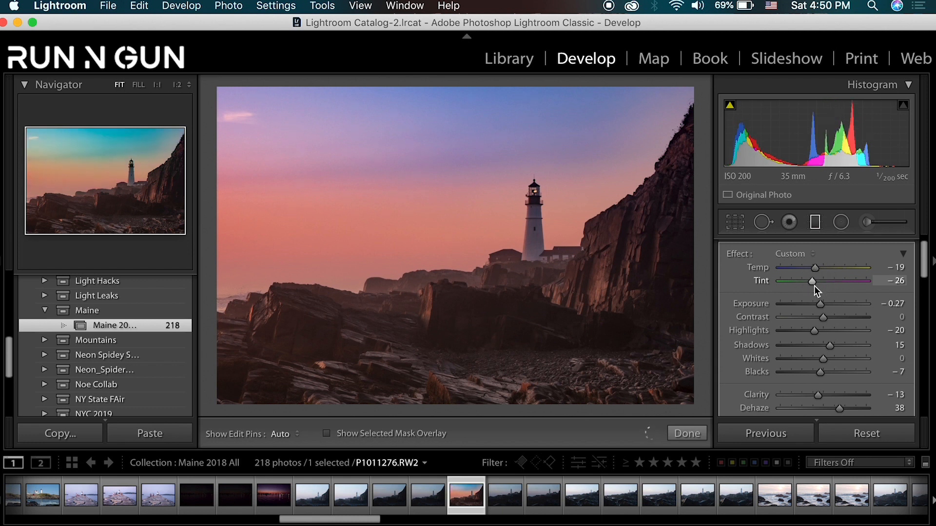
pyautogui.press('super+z')
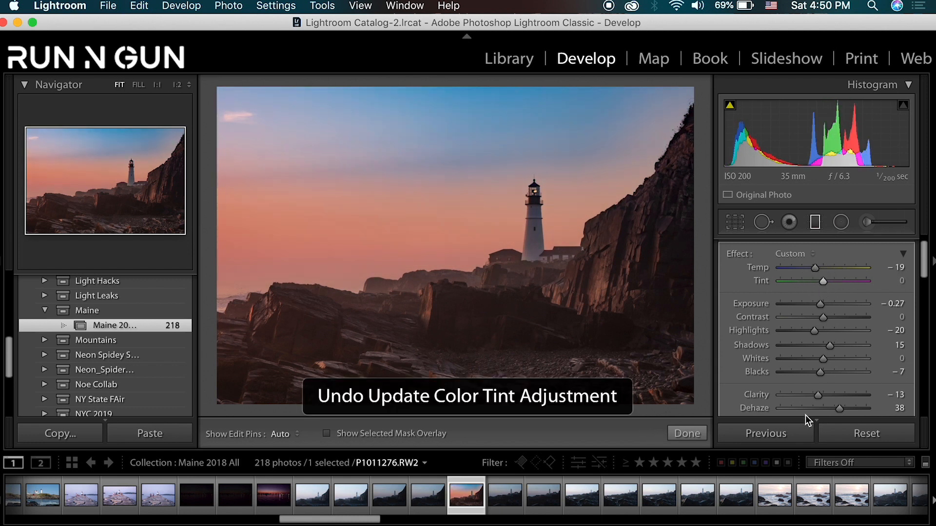
pyautogui.press('super+z')
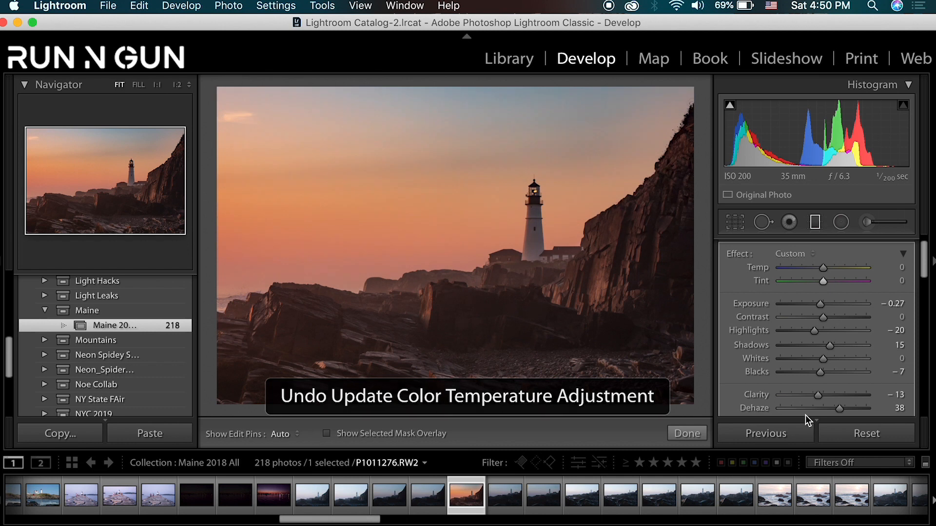
# - Cool the sky slightly by setting the graduated filter's Temp to -8
pyautogui.moveTo(824, 268); pyautogui.dragTo(821, 267)
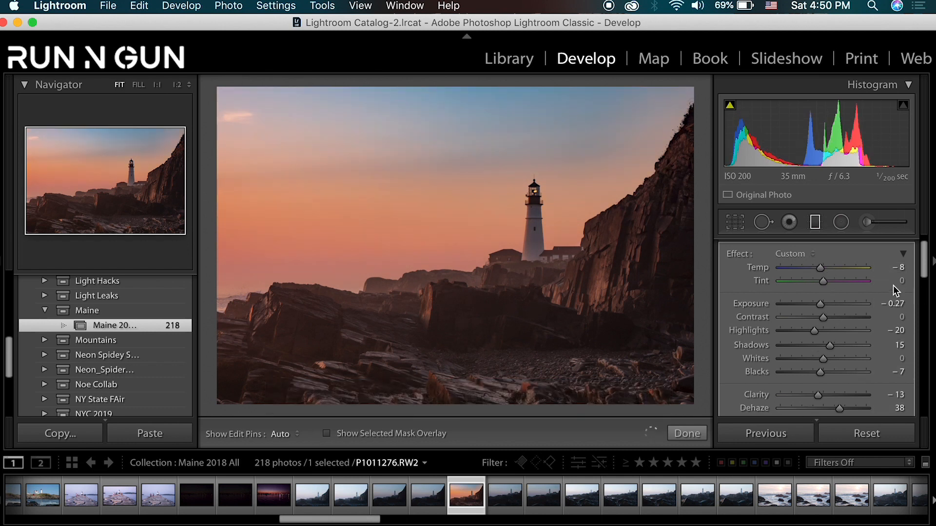
# - Adjust the sky graduated filter's Saturation slightly and finish editing the filter
pyautogui.scroll(-3, 870, 335)
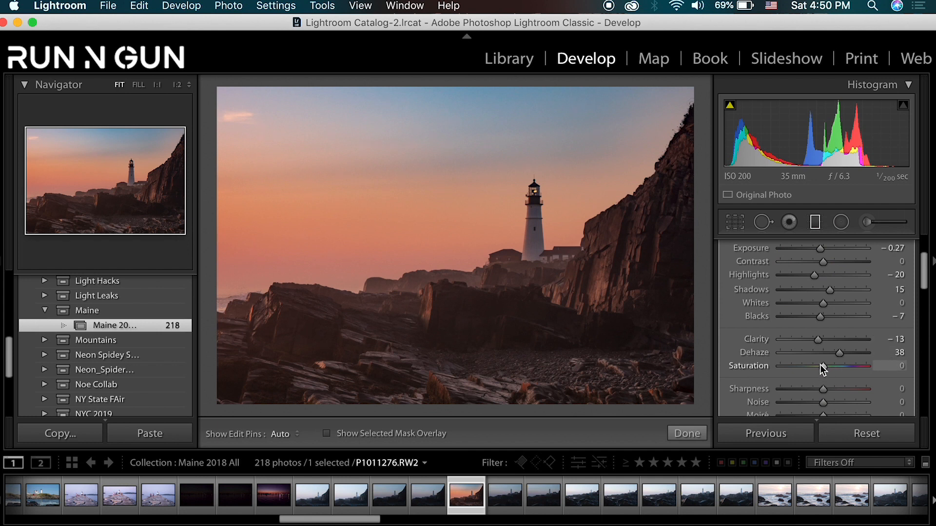
pyautogui.moveTo(826, 368); pyautogui.dragTo(830, 367)
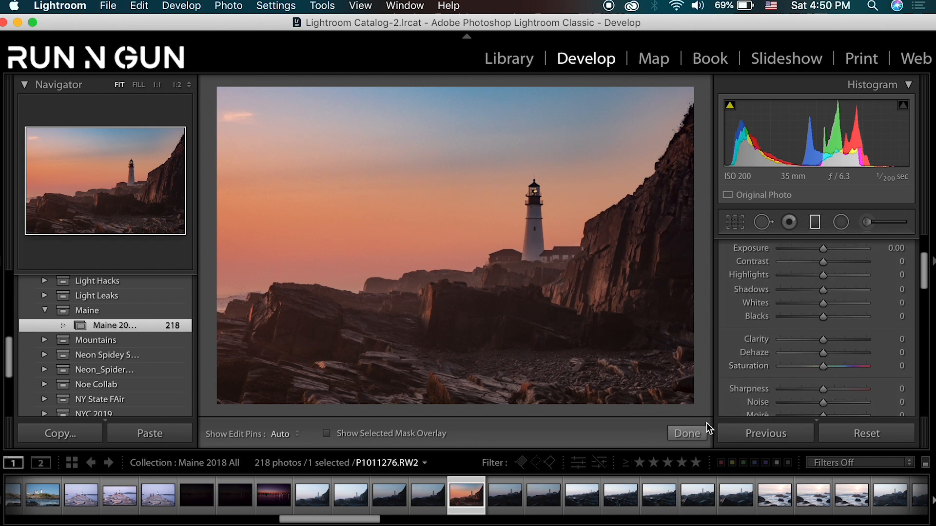
pyautogui.click(691, 431)
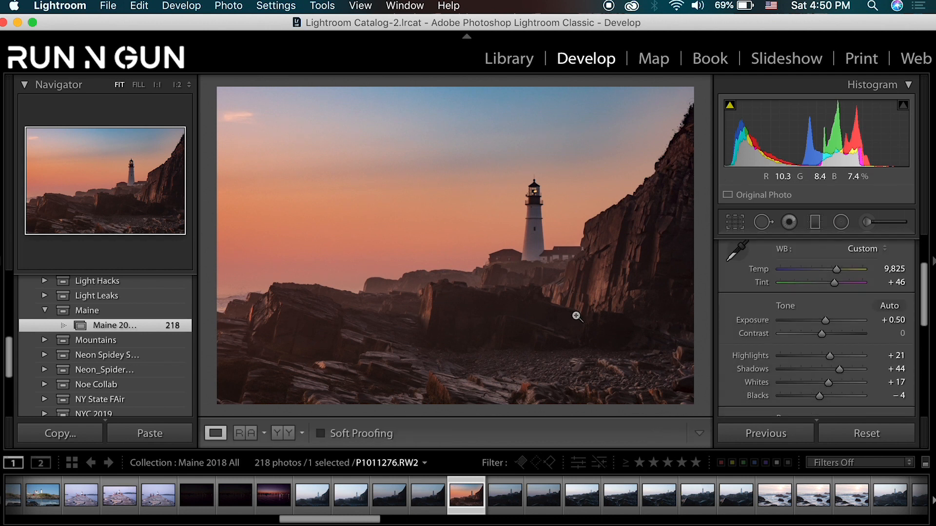
# - Compare the edited lighthouse photo with its unedited version, and inspect the lighthouse and surrounding sky at 1:1
pyautogui.press('\\')
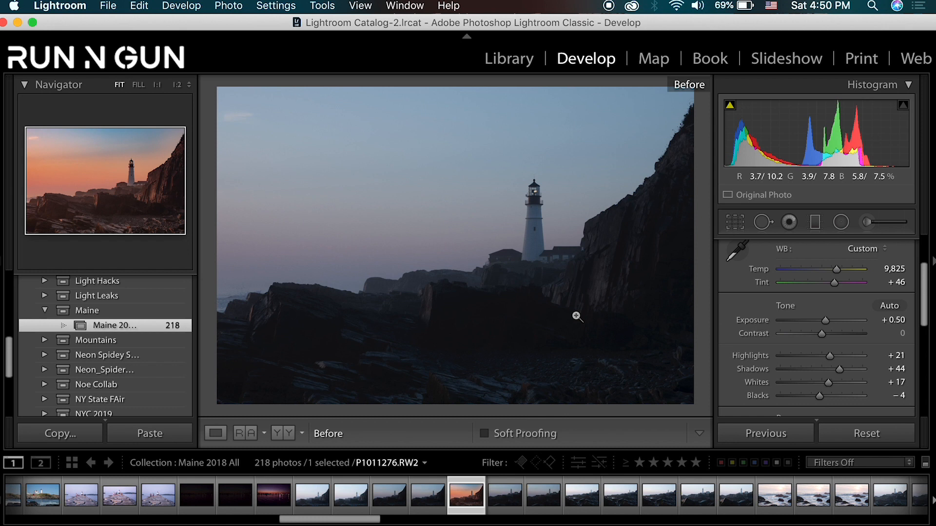
pyautogui.press('\\')
pyautogui.click(536, 222)
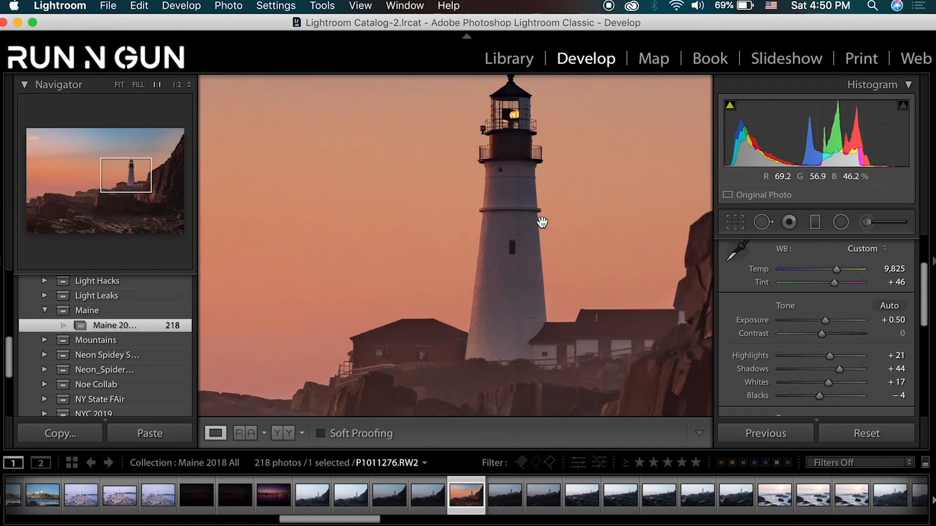
pyautogui.moveTo(507, 205); pyautogui.dragTo(640, 351)
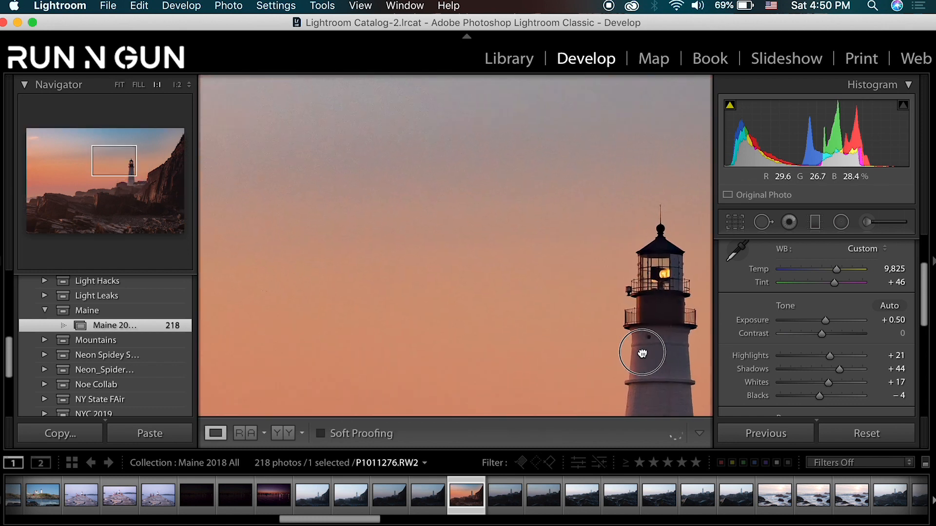
pyautogui.click(567, 279)
# - Set the photo's Dehaze to +6 and Vibrance to +20 in the basic adjustments
pyautogui.scroll(-4, 750, 341)
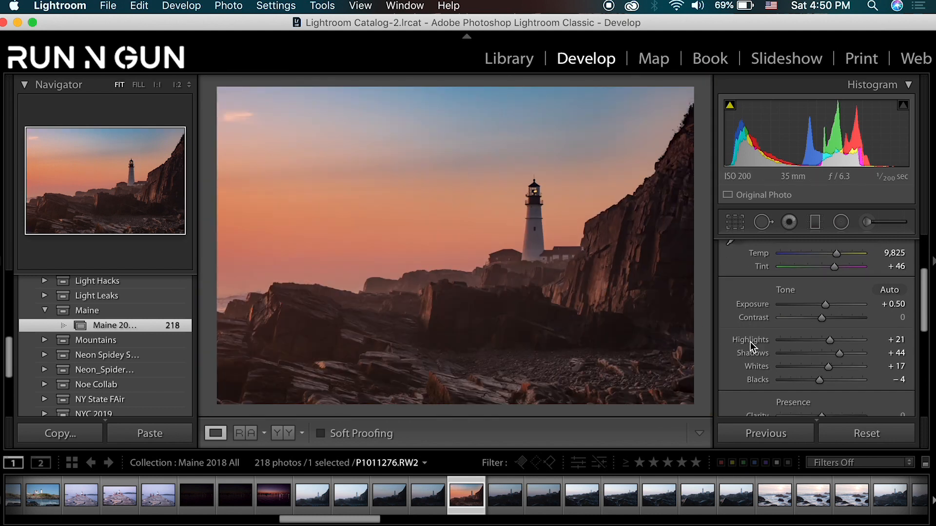
pyautogui.moveTo(822, 390); pyautogui.dragTo(830, 413)
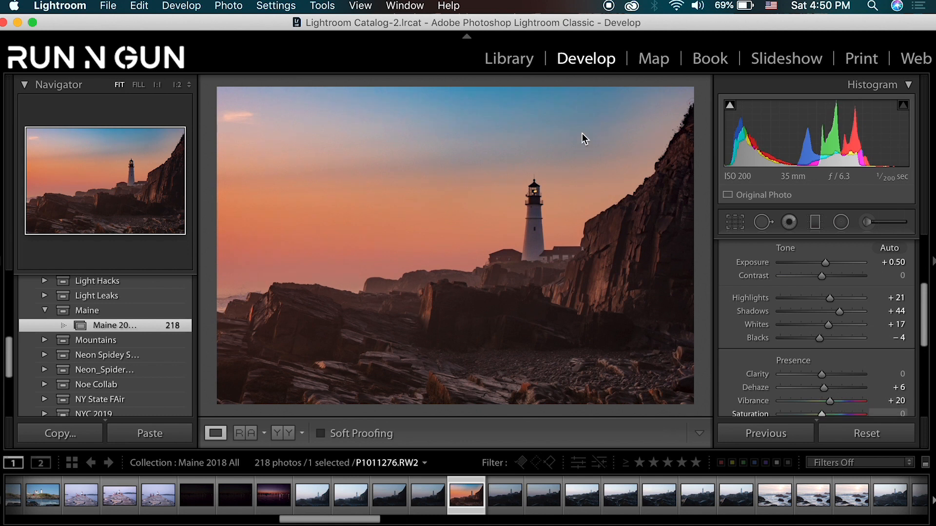
pyautogui.click(532, 130)
pyautogui.moveTo(569, 282); pyautogui.dragTo(565, 251)
pyautogui.click(552, 204)
# - Set Luminance noise reduction to 32, checking the grain in the sky around the lighthouse at 1:1
pyautogui.scroll(-8, 742, 371)
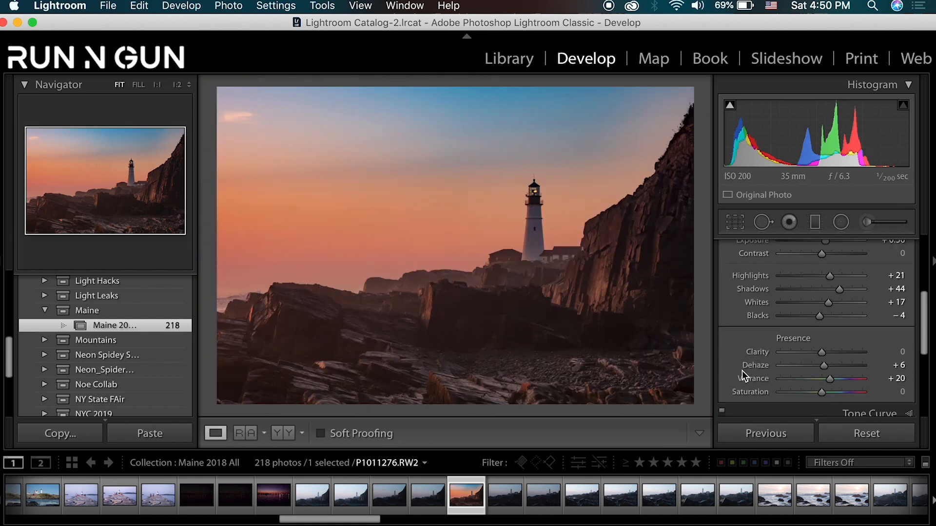
pyautogui.click(906, 313)
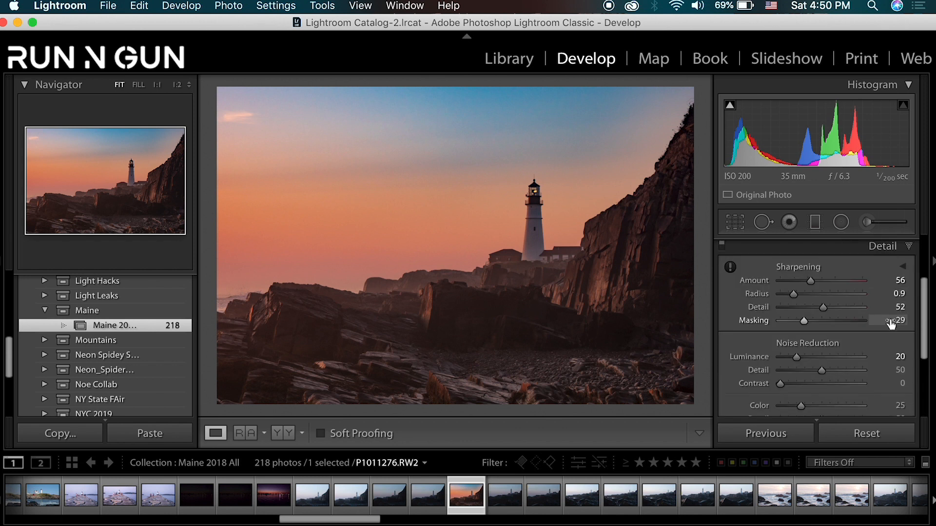
pyautogui.moveTo(796, 347); pyautogui.dragTo(802, 347)
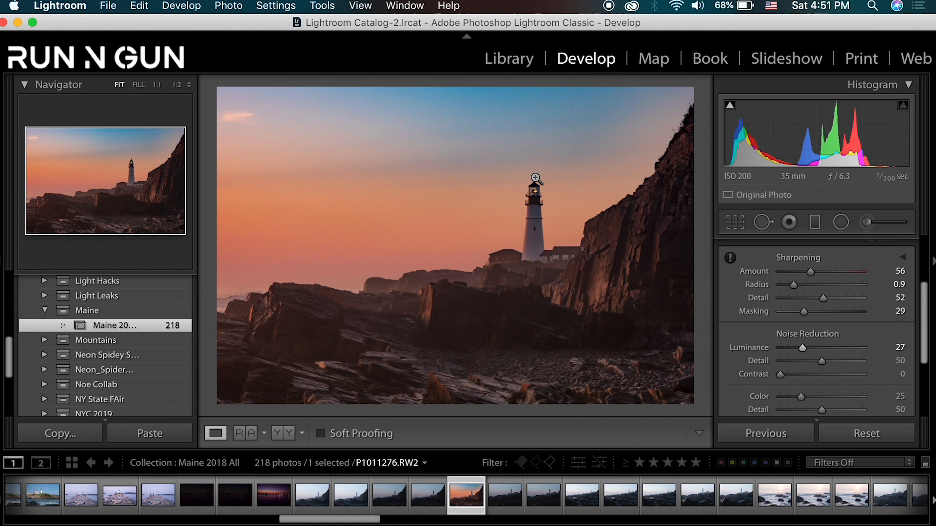
pyautogui.click(535, 180)
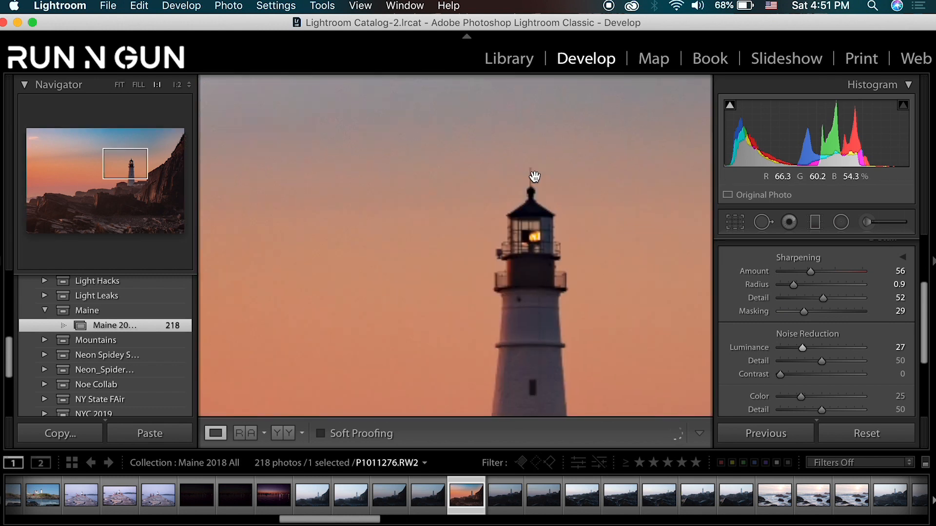
pyautogui.moveTo(593, 209); pyautogui.dragTo(594, 318)
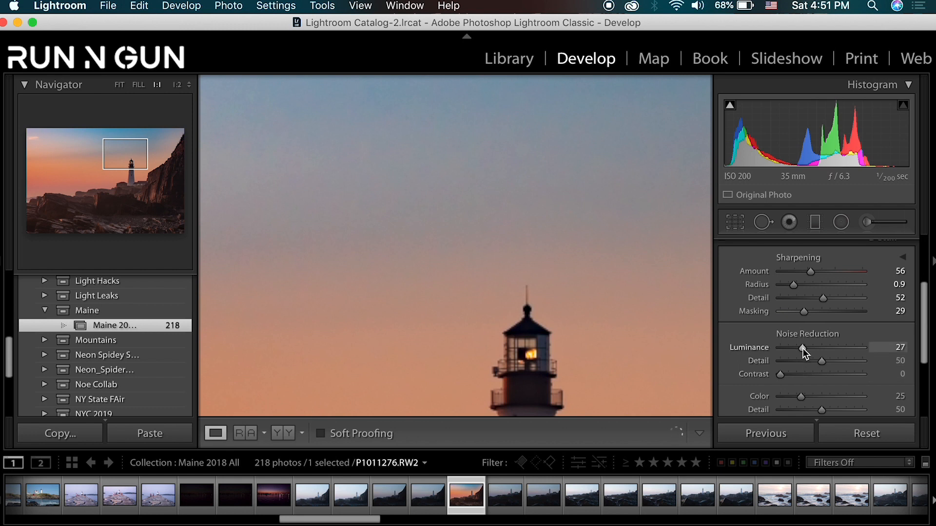
pyautogui.press('alt')
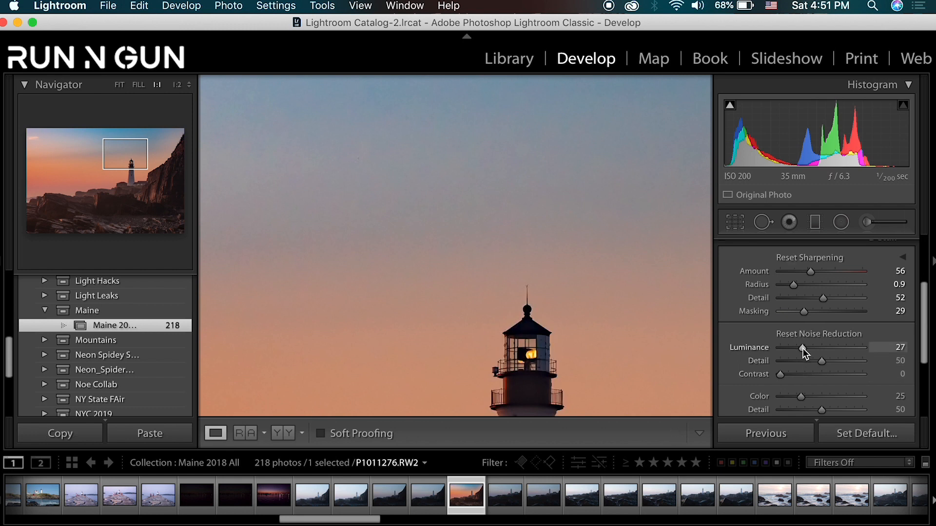
pyautogui.moveTo(803, 349)
pyautogui.mouseDown()
pyautogui.moveTo(794, 350)
pyautogui.moveTo(808, 351)
pyautogui.mouseUp()
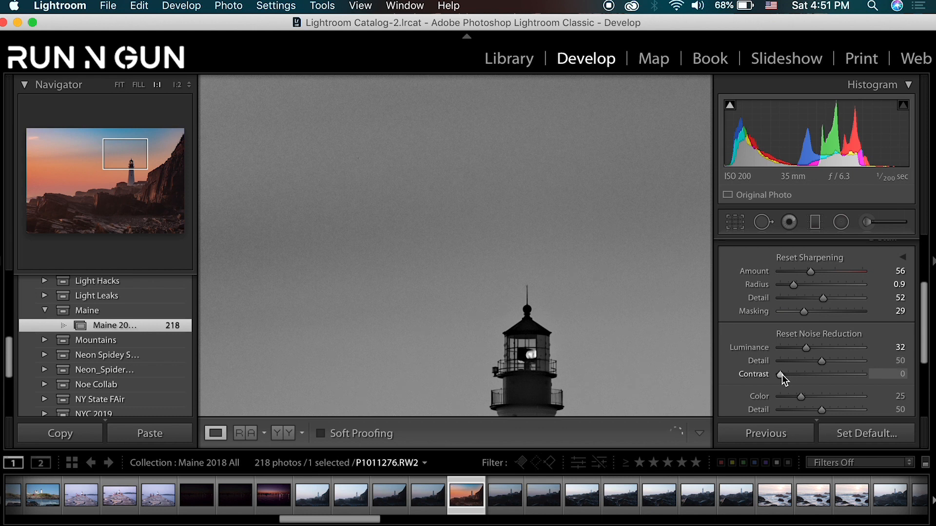
pyautogui.click(546, 329)
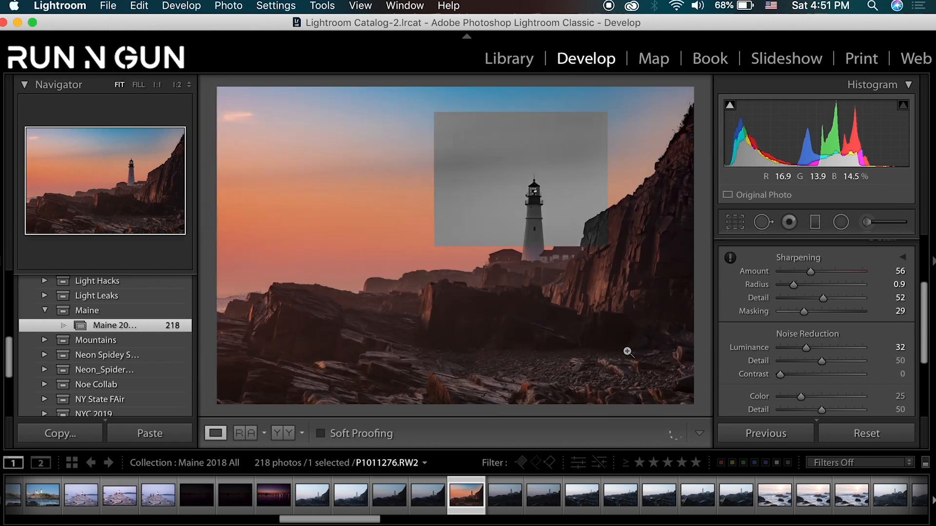
pyautogui.click(542, 222)
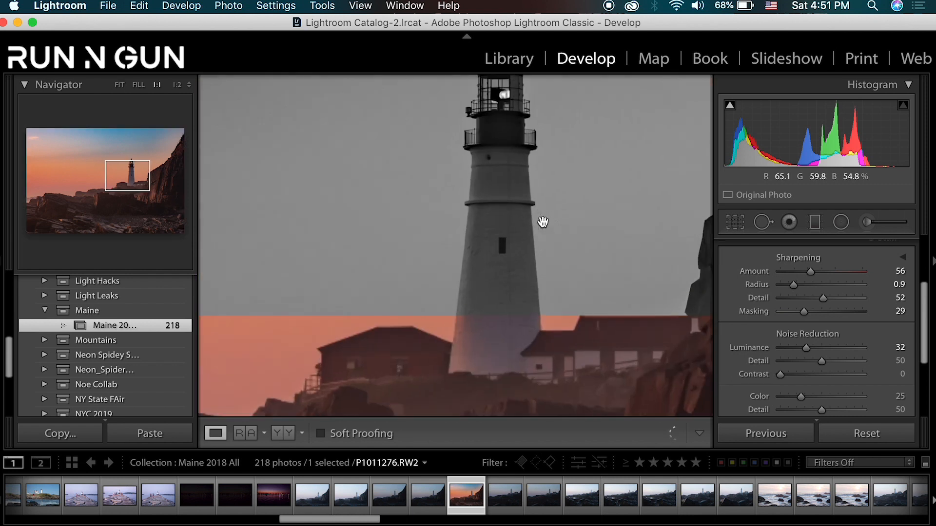
pyautogui.click(533, 222)
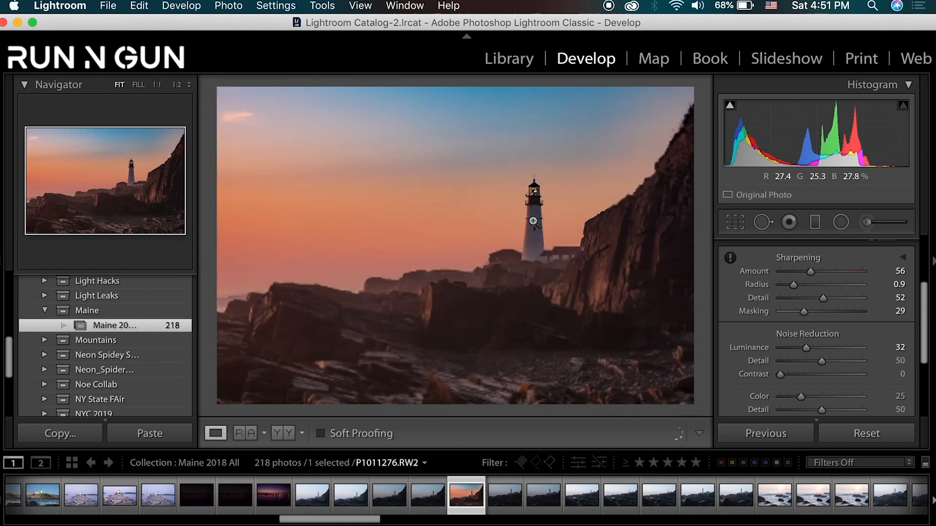
# - Shift the sunset sky's hues with the targeted adjustment tool to Red -14 and Orange -23
pyautogui.scroll(3, 907, 285)
pyautogui.click(917, 303)
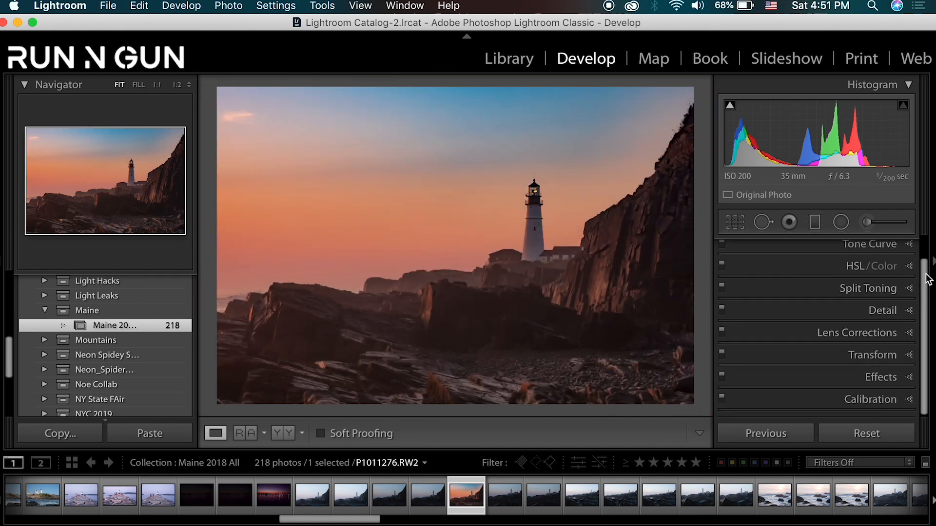
pyautogui.scroll(2, 916, 273)
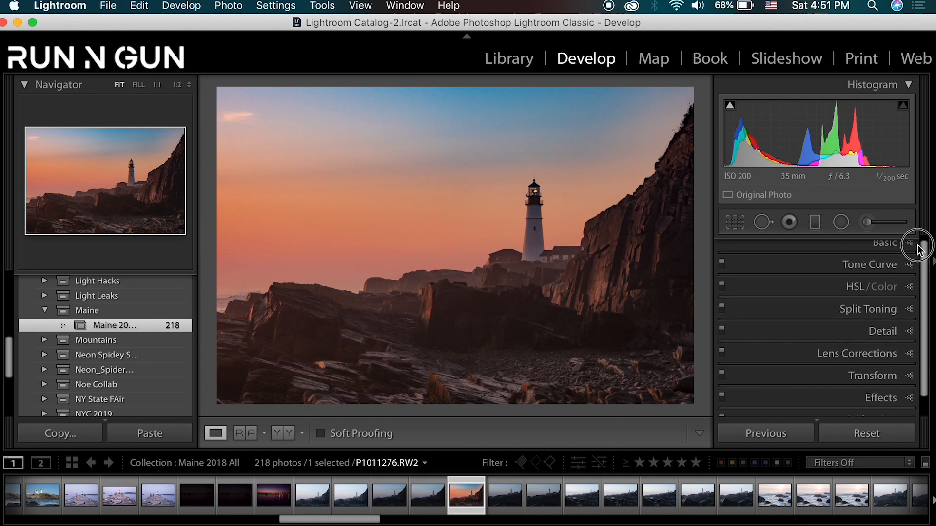
pyautogui.click(911, 292)
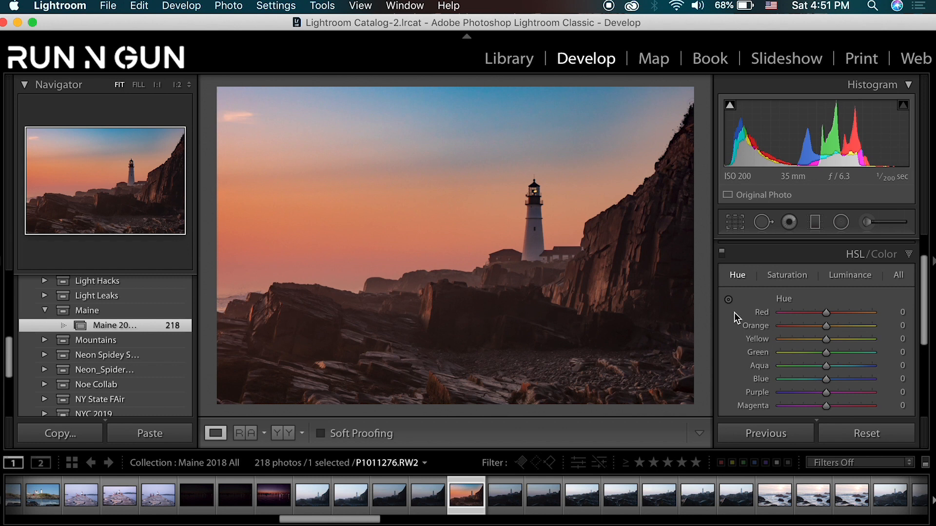
pyautogui.click(729, 300)
pyautogui.moveTo(386, 250); pyautogui.dragTo(386, 220)
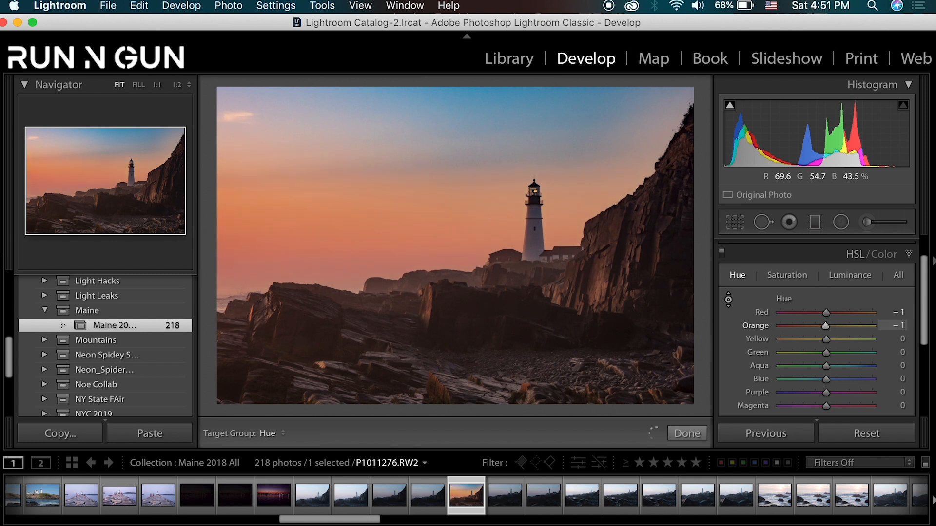
pyautogui.moveTo(302, 258); pyautogui.dragTo(302, 280)
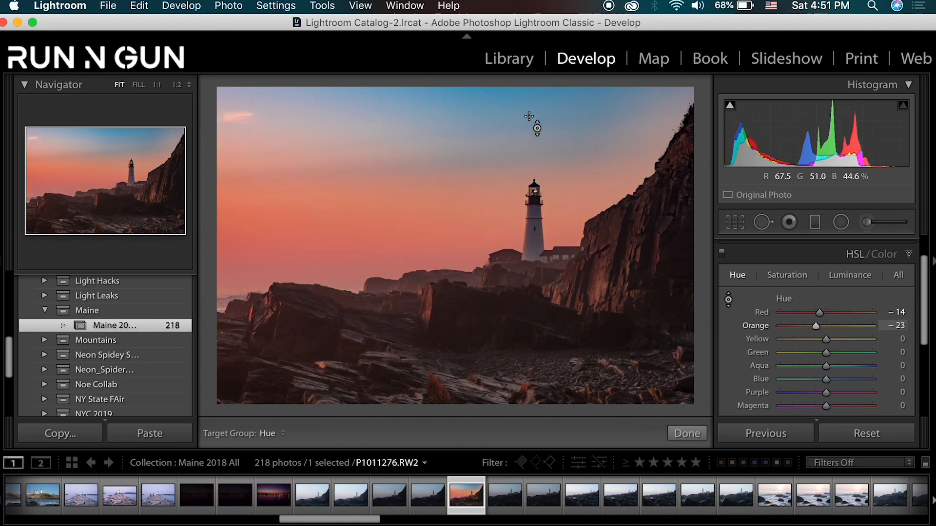
# - Try hue shifts of Blue -45 and Purple -100 on the upper sky, and reset both hues to 0
pyautogui.moveTo(496, 106)
pyautogui.mouseDown()
pyautogui.moveTo(495, 133)
pyautogui.moveTo(496, 108)
pyautogui.mouseUp()
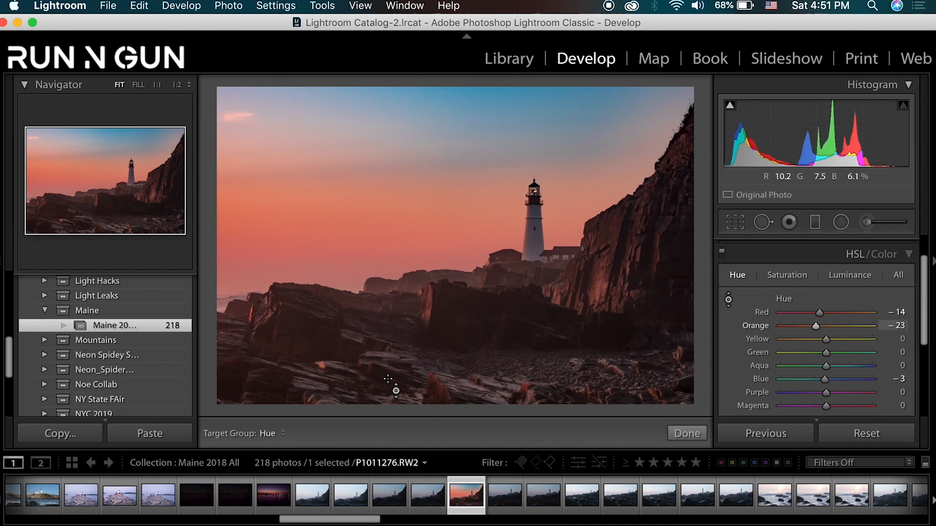
pyautogui.moveTo(262, 101); pyautogui.dragTo(261, 127)
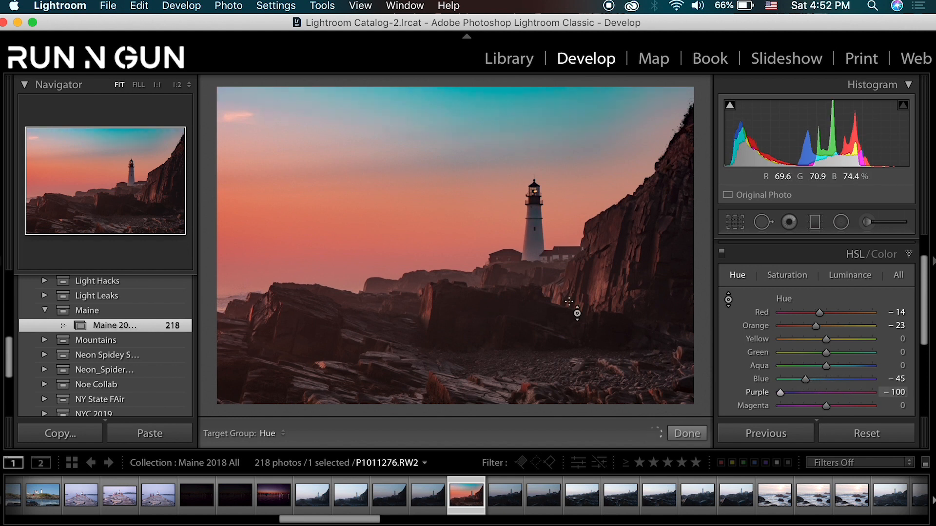
pyautogui.moveTo(838, 381)
pyautogui.mouseDown()
pyautogui.moveTo(830, 378)
pyautogui.moveTo(840, 384)
pyautogui.mouseUp()
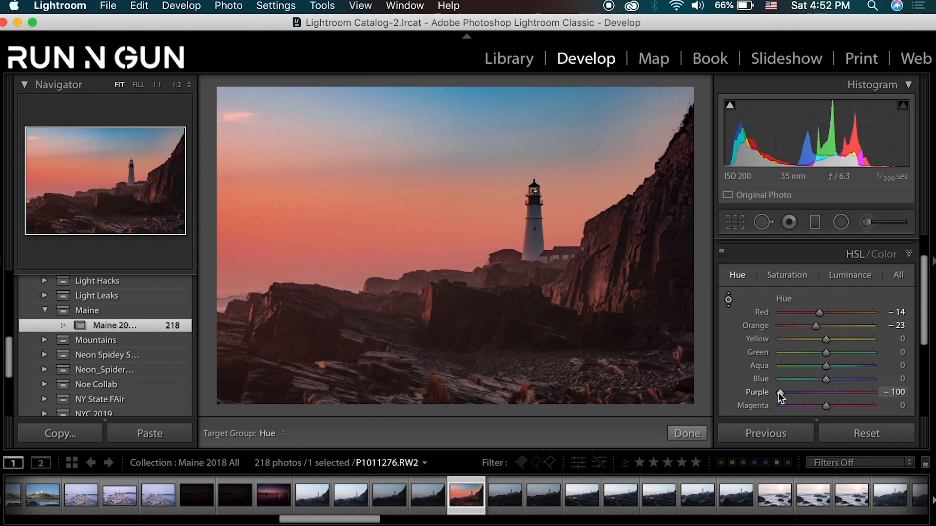
pyautogui.moveTo(780, 392); pyautogui.dragTo(813, 405)
pyautogui.doubleClick(813, 394)
# - Refine the warm hues to Red -15, Orange -20 and Yellow -20
pyautogui.moveTo(817, 324)
pyautogui.mouseDown()
pyautogui.moveTo(795, 326)
pyautogui.moveTo(820, 326)
pyautogui.moveTo(822, 315)
pyautogui.moveTo(795, 318)
pyautogui.moveTo(862, 320)
pyautogui.moveTo(820, 324)
pyautogui.mouseUp()
pyautogui.moveTo(818, 325)
pyautogui.mouseDown()
pyautogui.moveTo(745, 344)
pyautogui.moveTo(816, 341)
pyautogui.mouseUp()
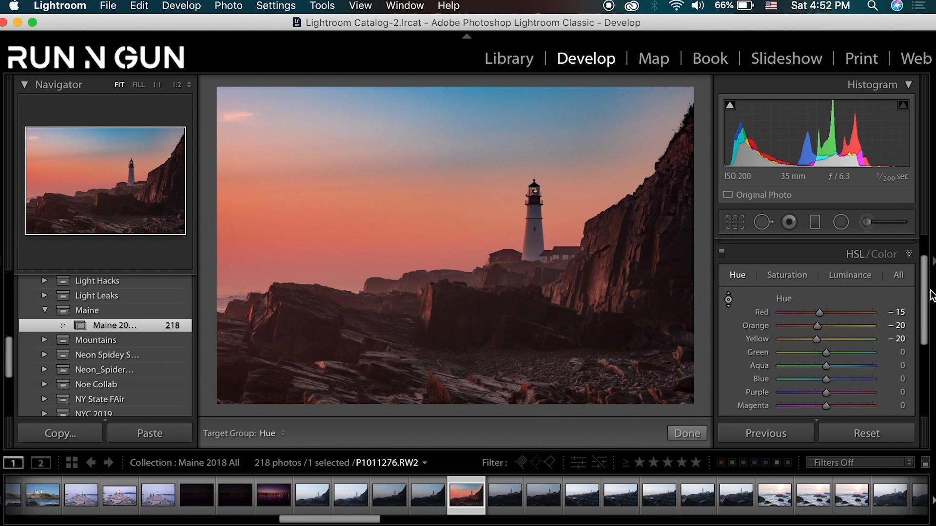
# - Use targeted adjustment on the sky and cliff to set Saturation to Red +2, Orange +4, Purple +29 and Magenta +4
pyautogui.click(783, 277)
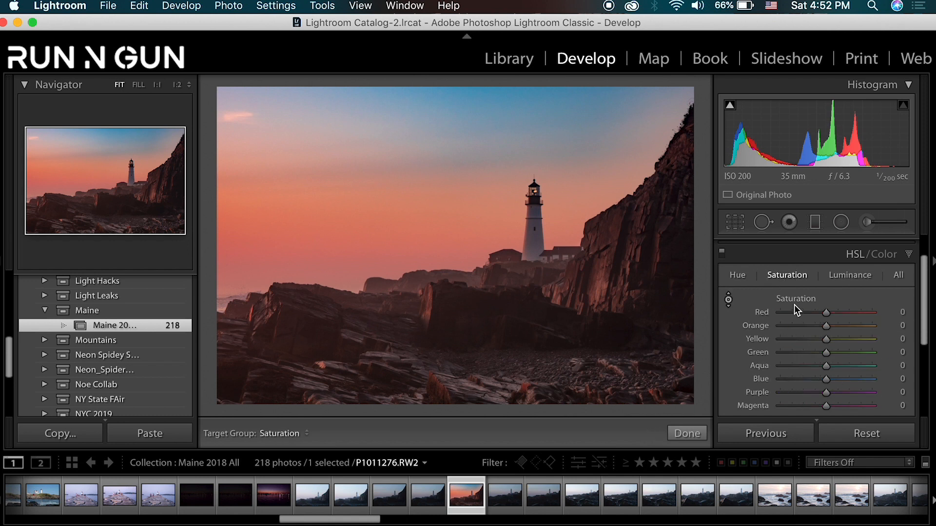
pyautogui.click(728, 302)
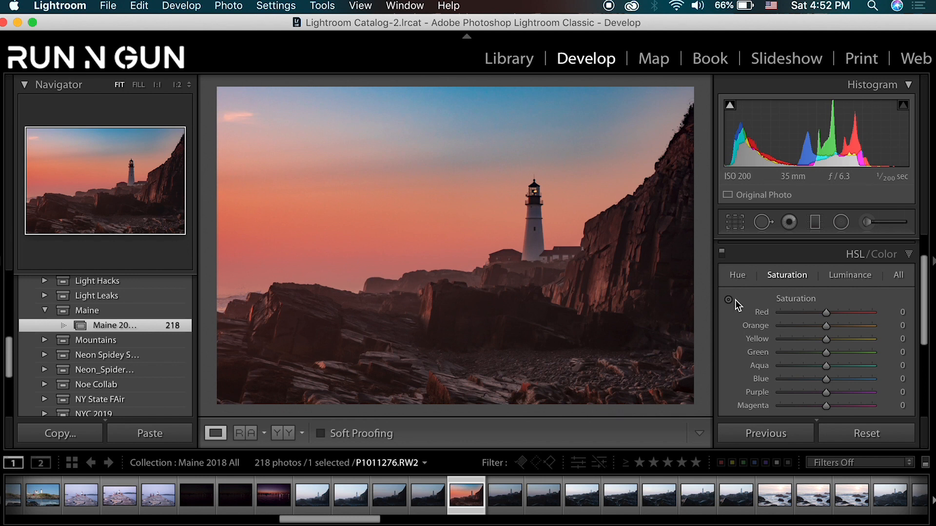
pyautogui.click(728, 302)
pyautogui.moveTo(376, 257)
pyautogui.mouseDown()
pyautogui.moveTo(376, 240)
pyautogui.moveTo(376, 255)
pyautogui.mouseUp()
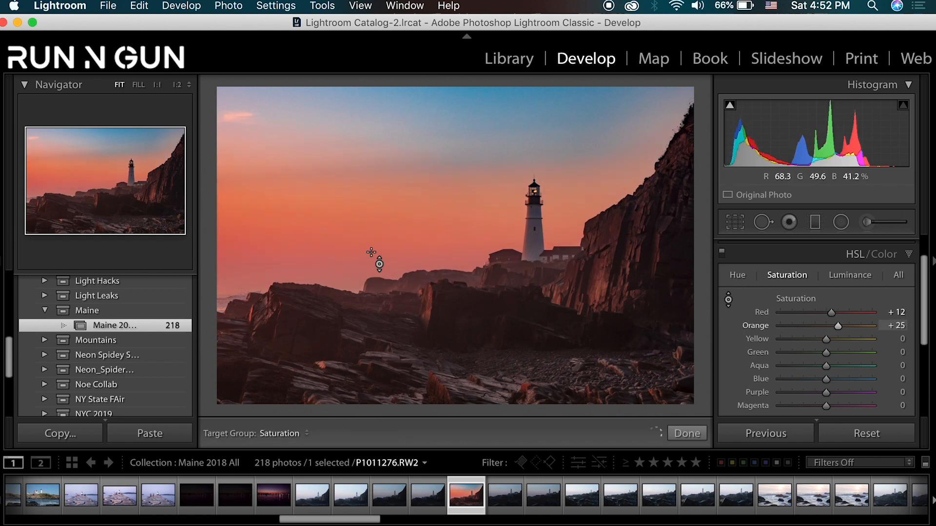
pyautogui.moveTo(495, 151); pyautogui.dragTo(496, 129)
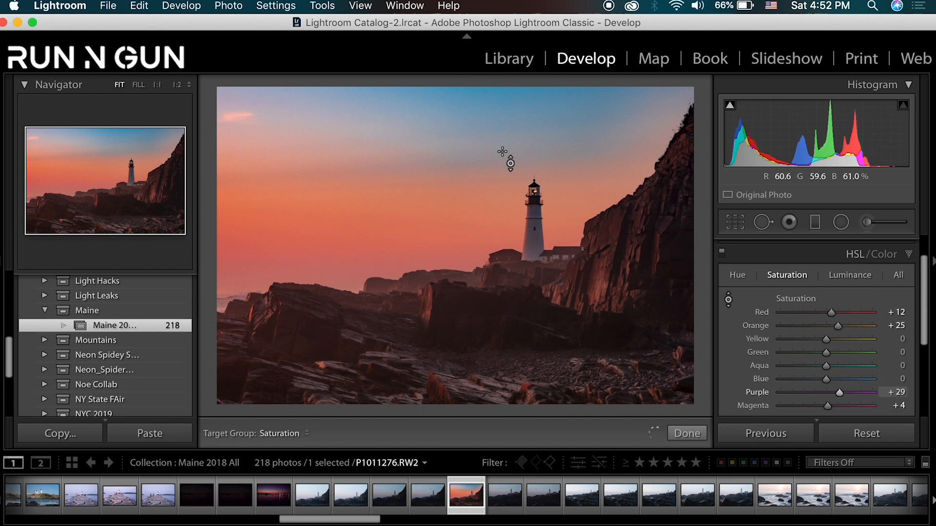
pyautogui.moveTo(593, 282); pyautogui.dragTo(593, 305)
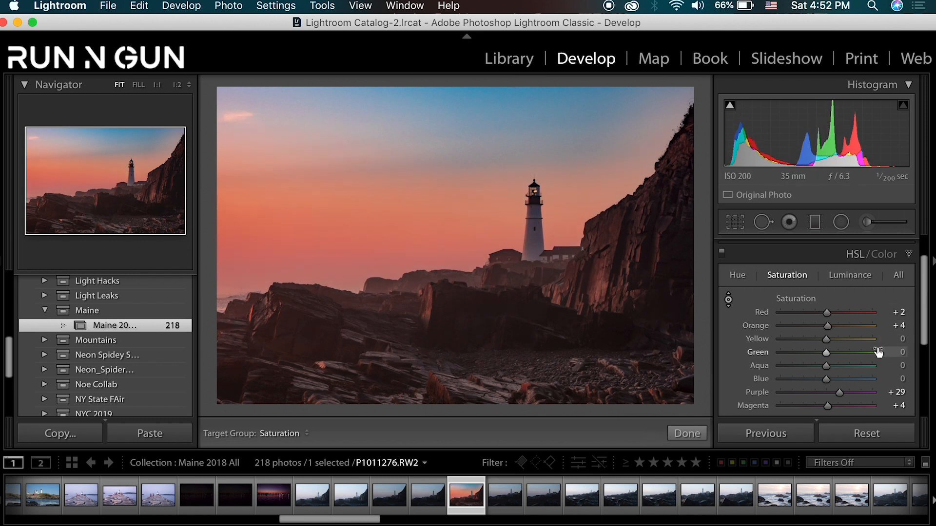
# - Use targeted adjustment to set Luminance to Red -1, Orange -3, Aqua -2 and Blue -16, darkening the blue sky
pyautogui.click(875, 278)
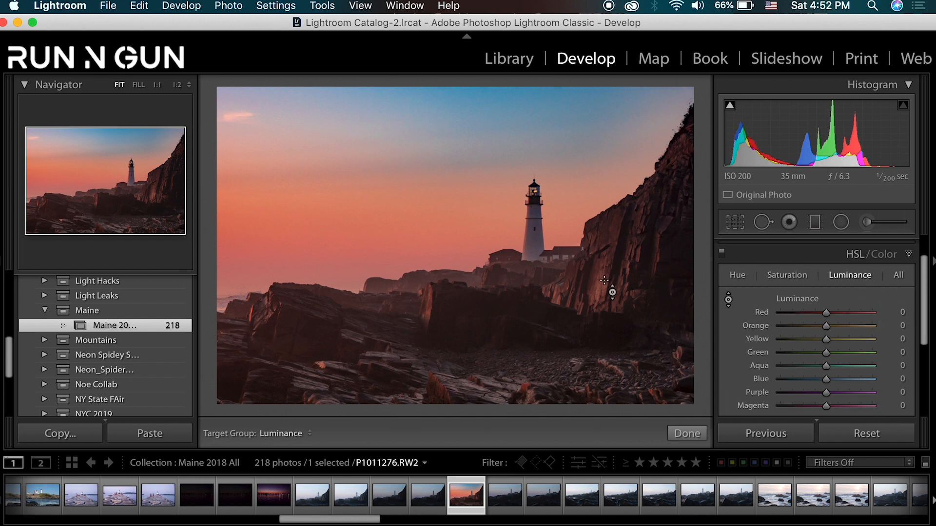
pyautogui.moveTo(604, 280); pyautogui.dragTo(570, 242)
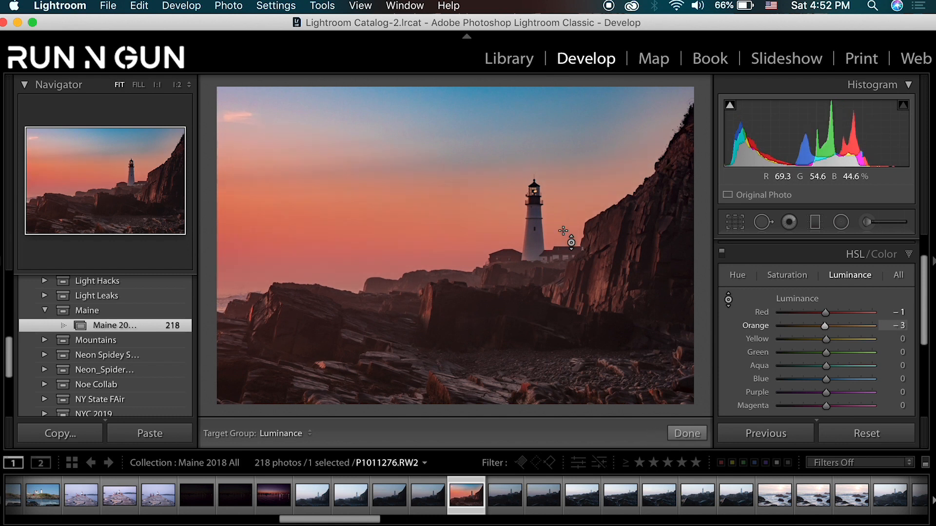
pyautogui.moveTo(524, 133)
pyautogui.mouseDown()
pyautogui.moveTo(524, 103)
pyautogui.moveTo(524, 149)
pyautogui.mouseUp()
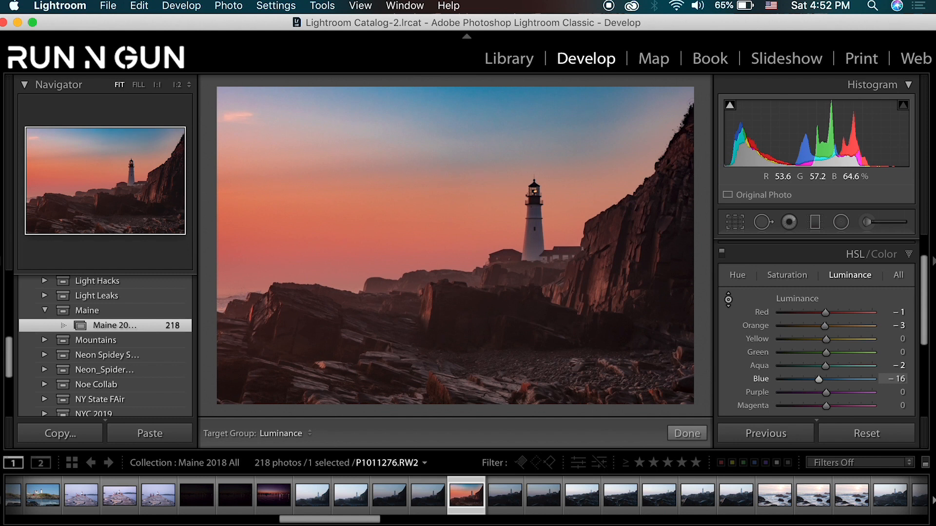
# - Try lightening the upper sky with targeted luminance adjustment to Red +96 and Magenta +3, and undo it
pyautogui.moveTo(309, 130); pyautogui.dragTo(309, 92)
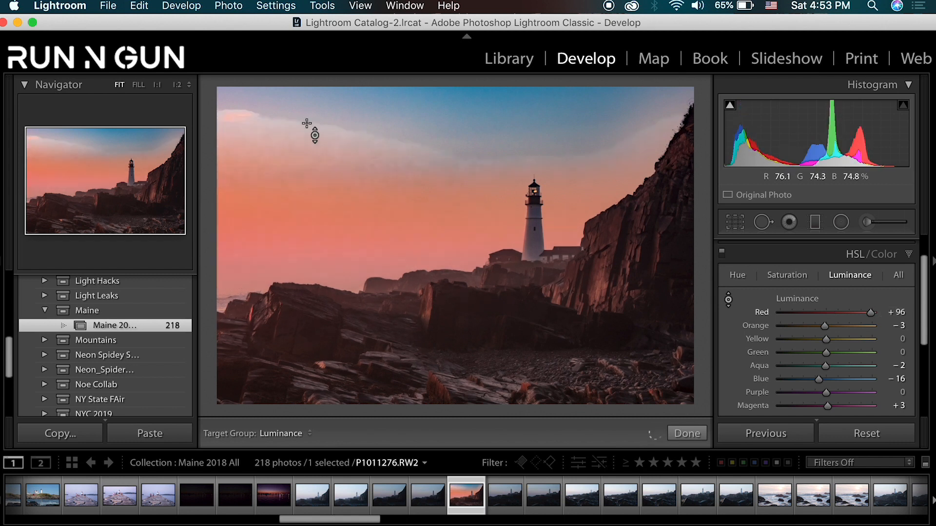
pyautogui.press('super+z')
pyautogui.press('Escape')
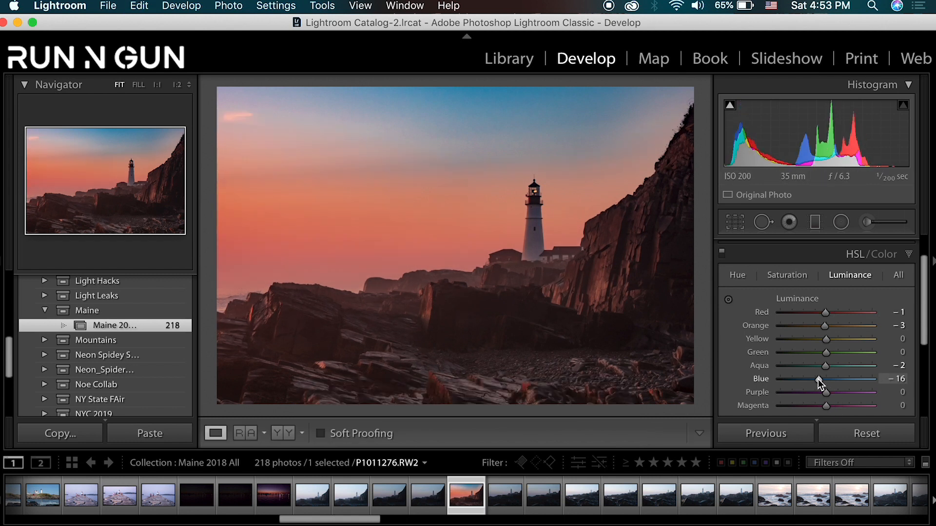
# - Reset the Blue luminance to 0 and collapse the HSL settings
pyautogui.moveTo(818, 380); pyautogui.dragTo(818, 379)
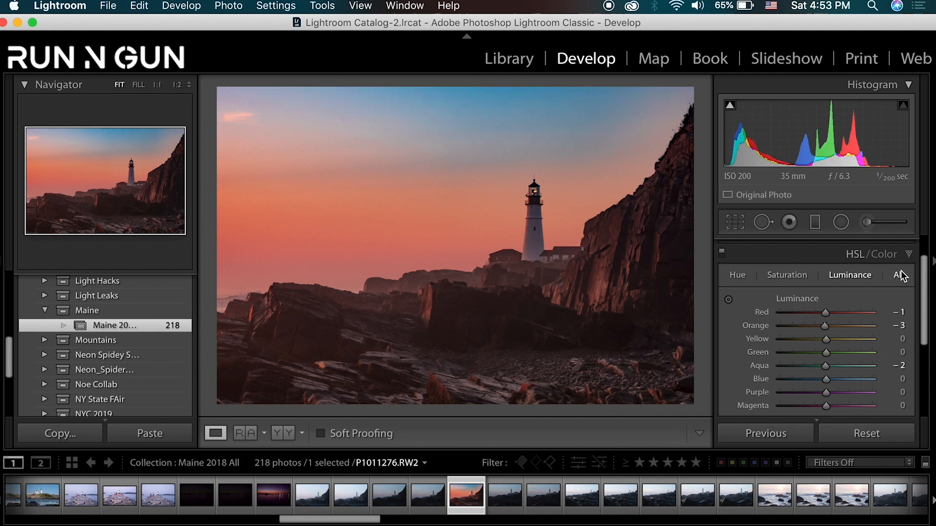
pyautogui.click(909, 255)
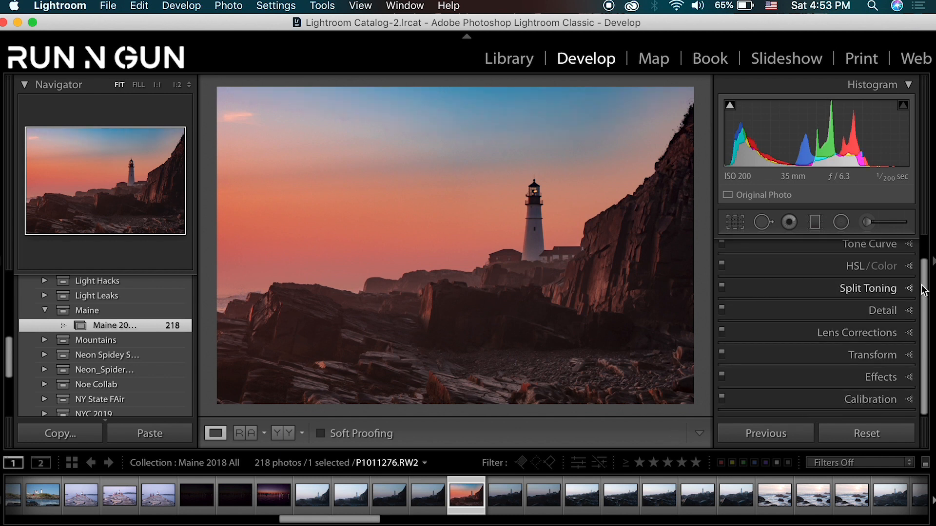
# - Set the Contrast to +10 in the Basic adjustments and compare the photo before and after
pyautogui.moveTo(924, 282); pyautogui.dragTo(923, 244)
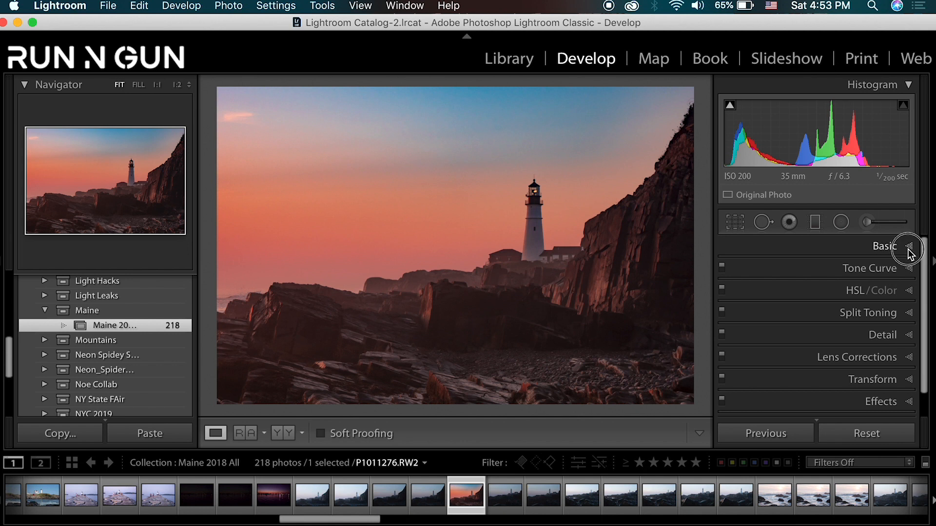
pyautogui.click(908, 247)
pyautogui.scroll(-3, 925, 270)
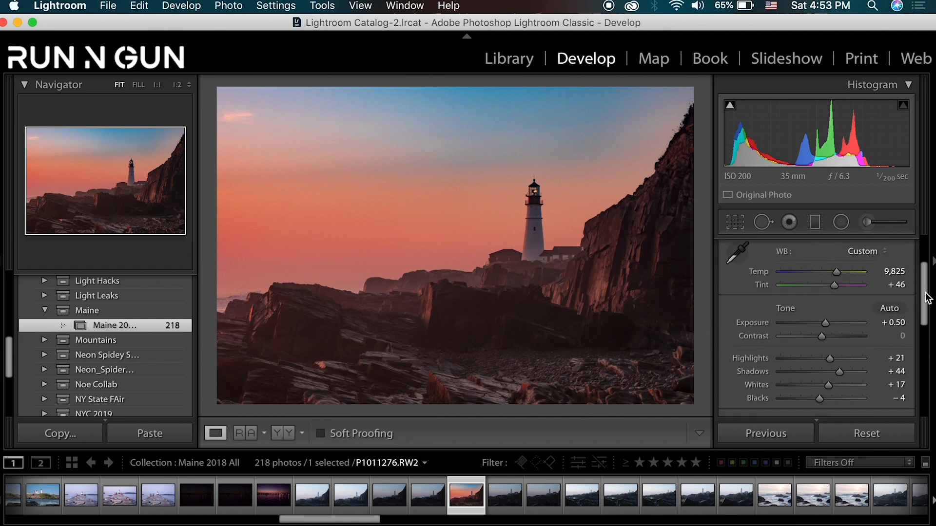
pyautogui.moveTo(826, 338); pyautogui.dragTo(830, 338)
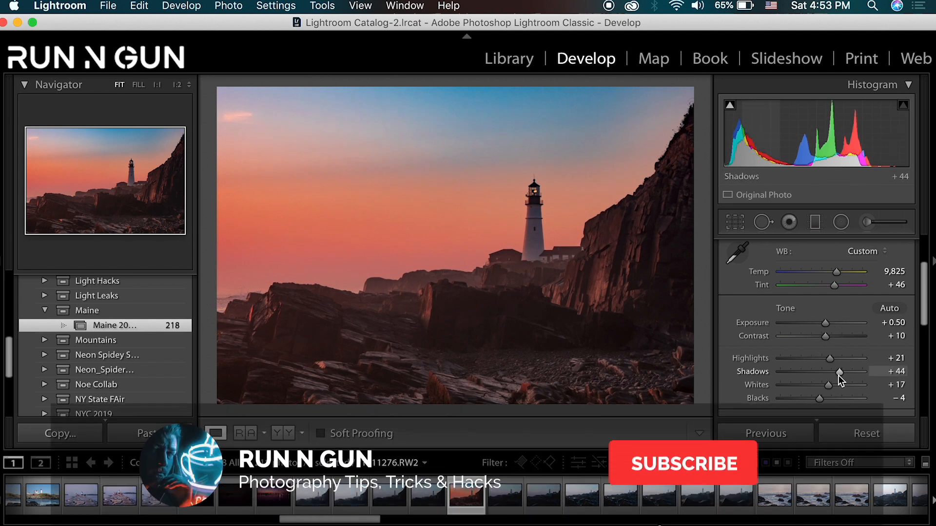
pyautogui.press('\\')
pyautogui.press('\\')
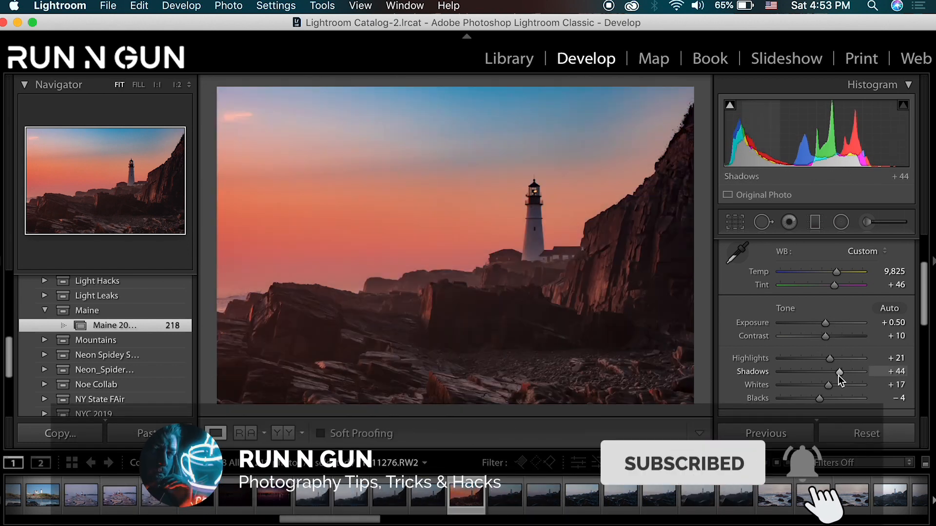
pyautogui.press('\\')
pyautogui.press('\\')
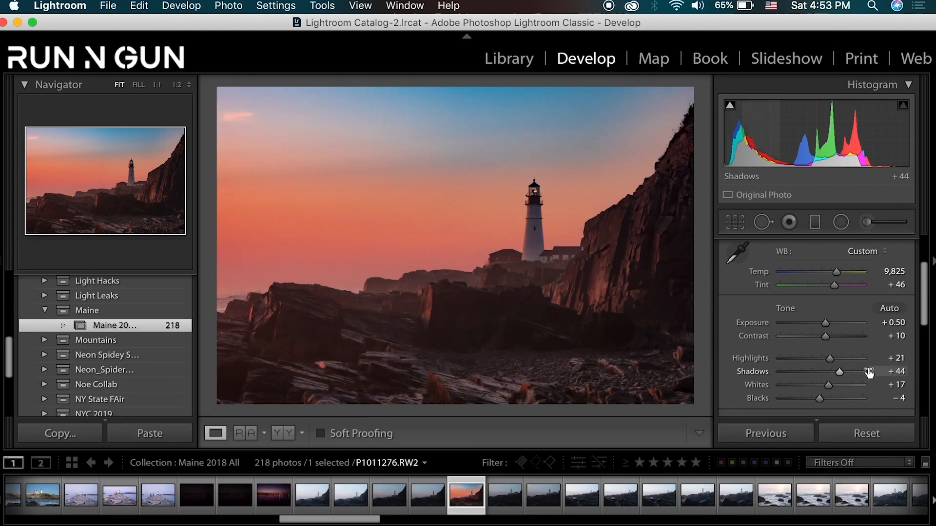
# - Set the Presence values to Clarity +8 and Saturation -6
pyautogui.scroll(-1, 897, 346)
pyautogui.moveTo(925, 303); pyautogui.dragTo(925, 345)
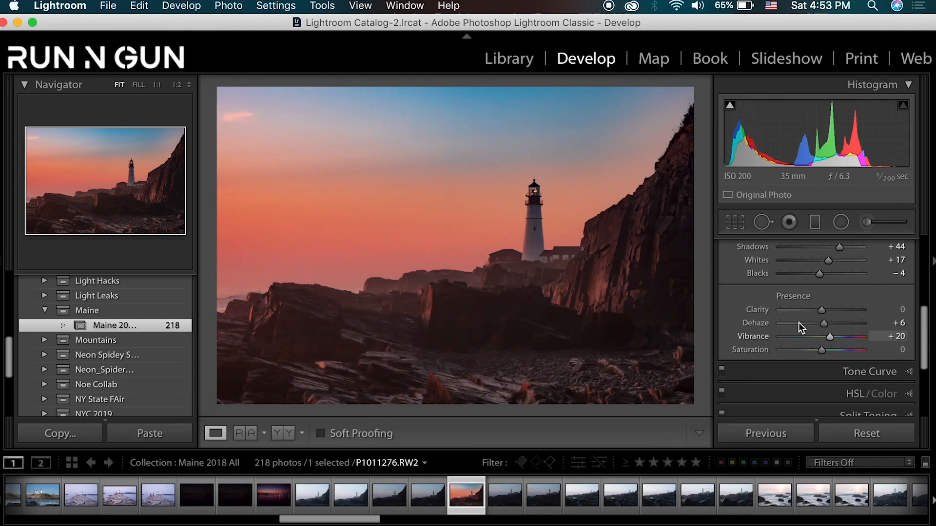
pyautogui.moveTo(820, 313)
pyautogui.mouseDown()
pyautogui.moveTo(884, 312)
pyautogui.moveTo(828, 311)
pyautogui.mouseUp()
pyautogui.doubleClick(823, 312)
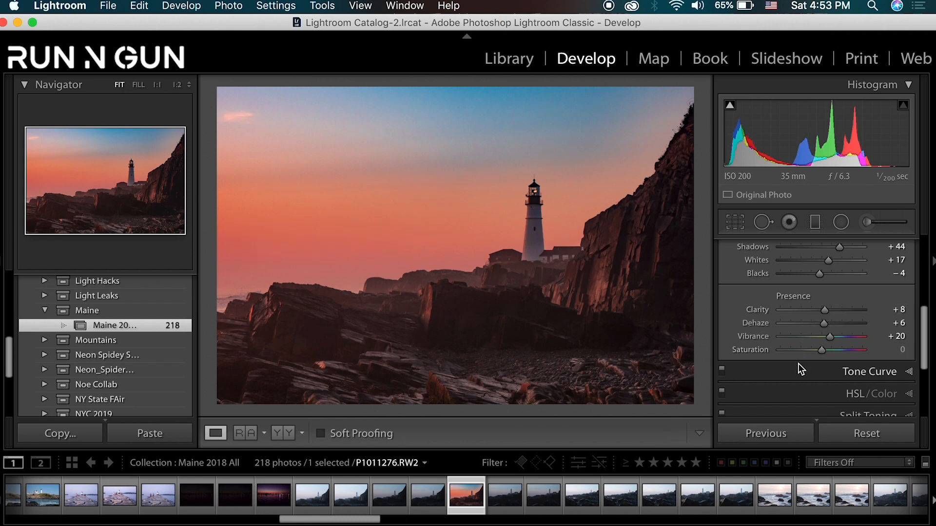
pyautogui.moveTo(823, 350); pyautogui.dragTo(820, 349)
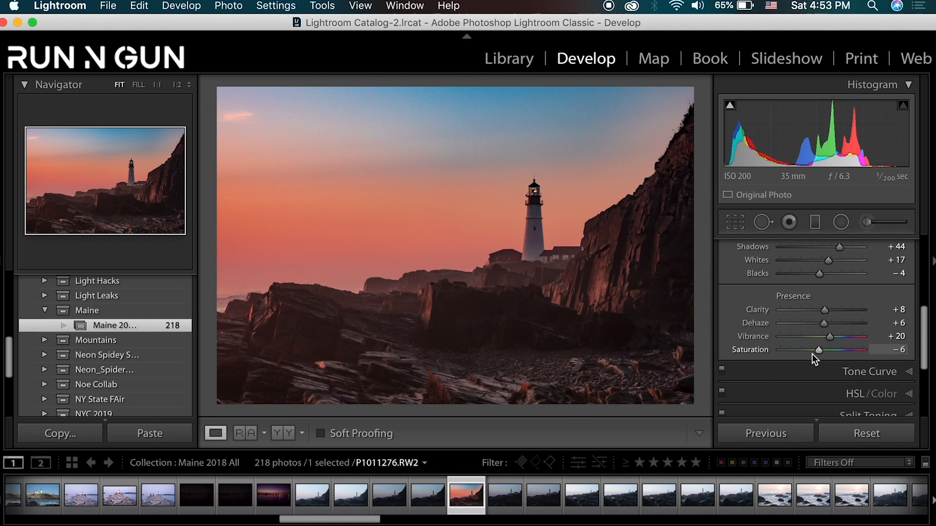
# - Judge the tones in black and white to set Whites +36, Exposure +0.80 and Blacks -21, and return the photo to color
pyautogui.press('v')
pyautogui.press('v')
pyautogui.press('v')
pyautogui.moveTo(925, 329); pyautogui.dragTo(924, 295)
pyautogui.moveTo(829, 349); pyautogui.dragTo(836, 348)
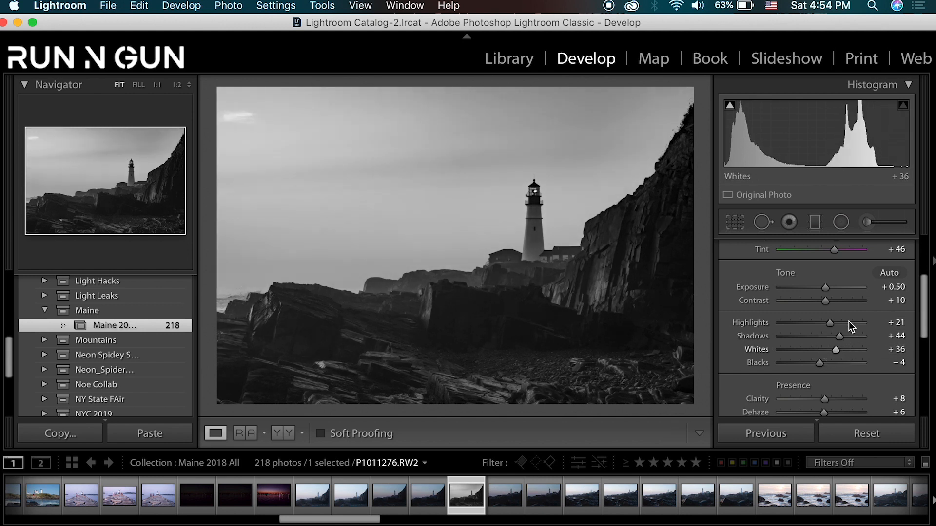
pyautogui.moveTo(826, 290); pyautogui.dragTo(829, 288)
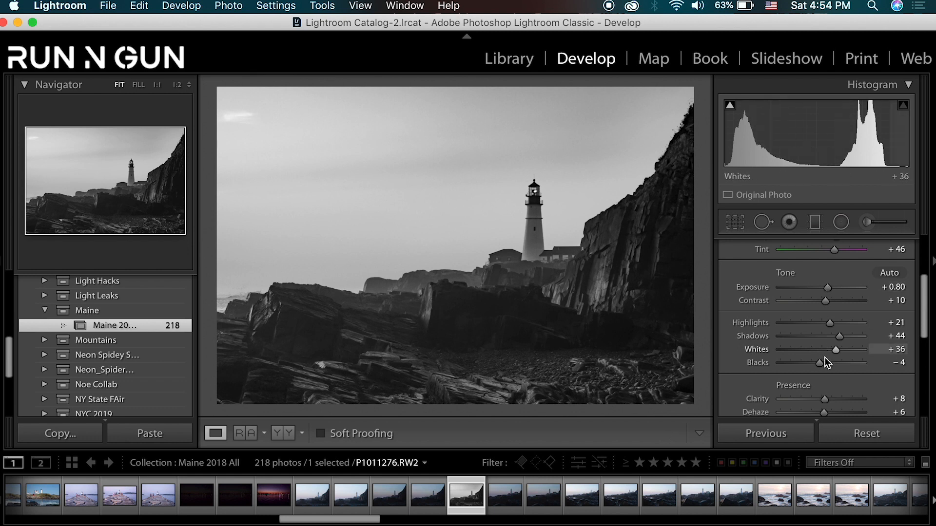
pyautogui.moveTo(822, 364); pyautogui.dragTo(814, 364)
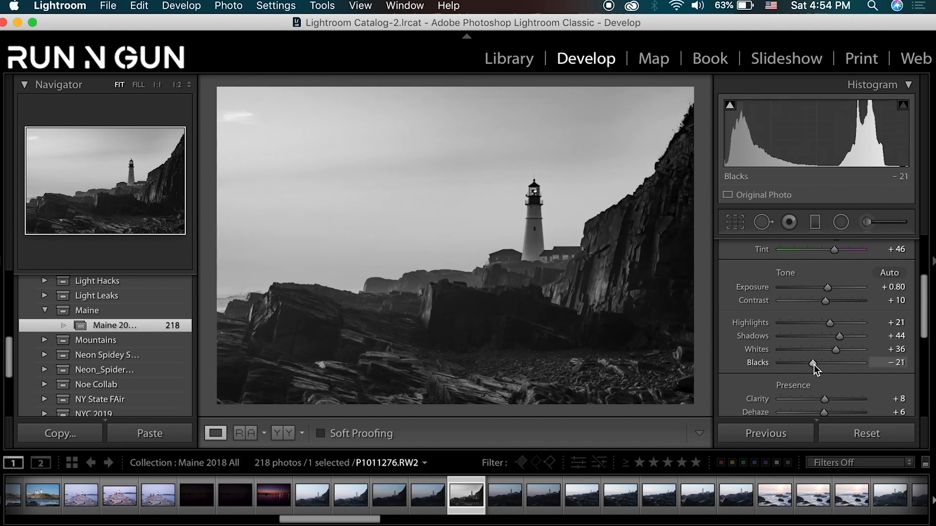
pyautogui.press('v')
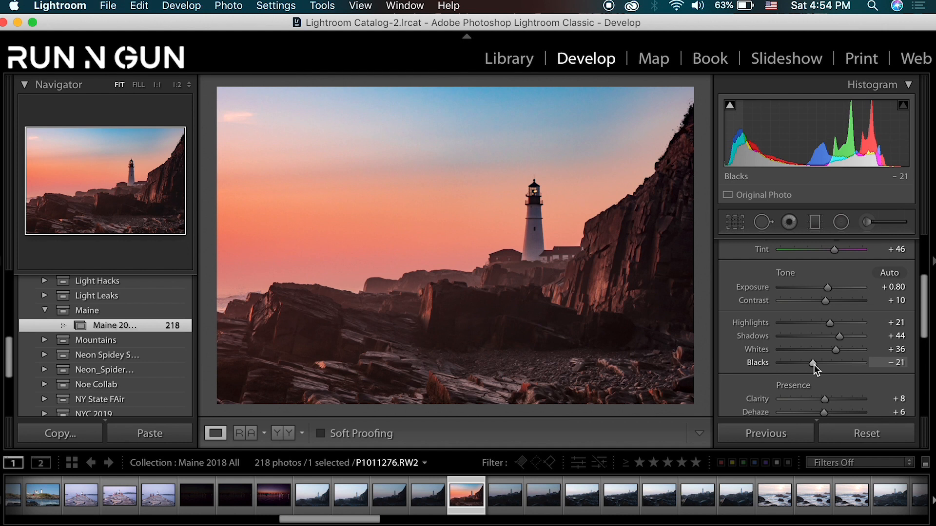
pyautogui.press('\\')
pyautogui.press('\\')
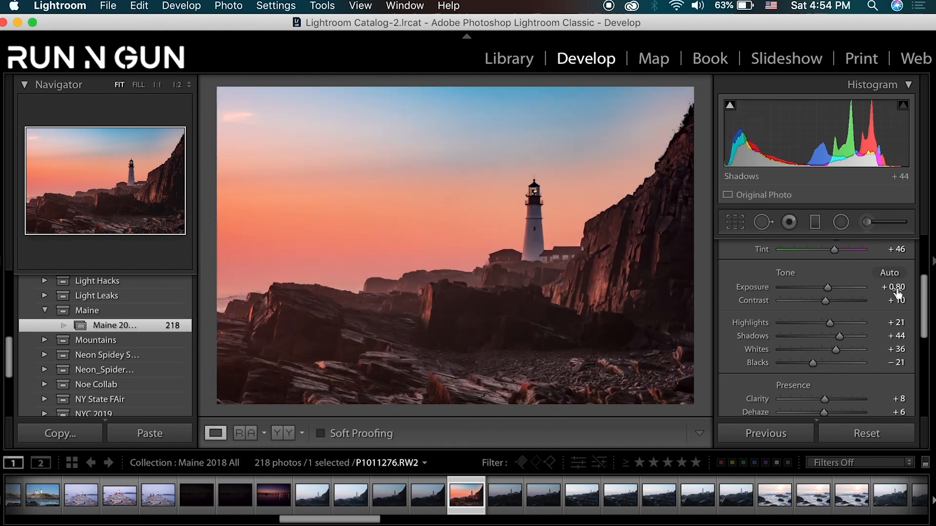
# - Hide the left panel and use Tone Curve targeted adjustment on the rocks, lifting midtones to about 45.5% and anchoring shadows at about 11%
pyautogui.scroll(-5, 900, 307)
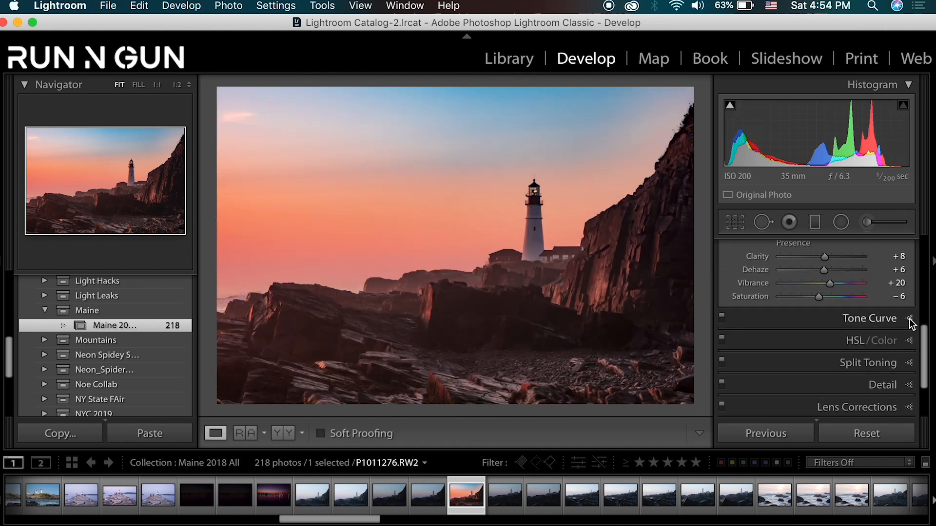
pyautogui.click(910, 320)
pyautogui.scroll(-2, 924, 310)
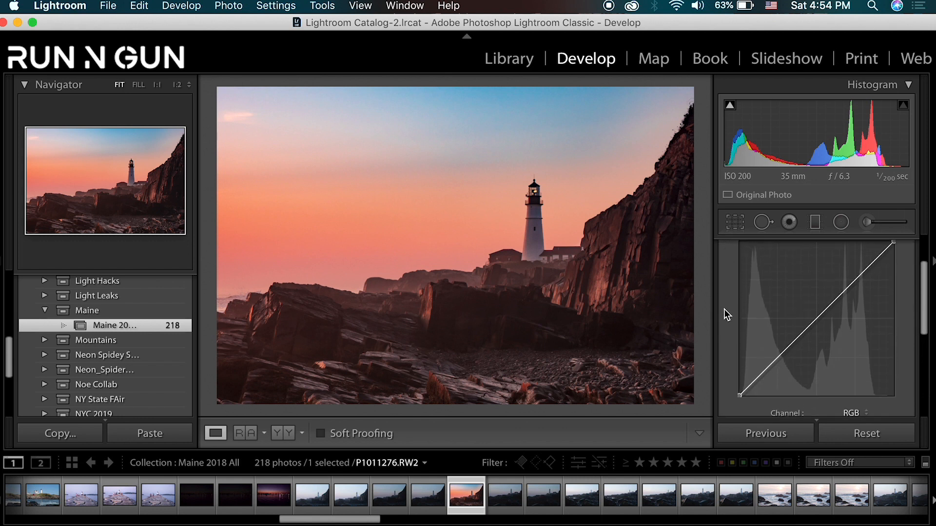
pyautogui.scroll(2, 724, 309)
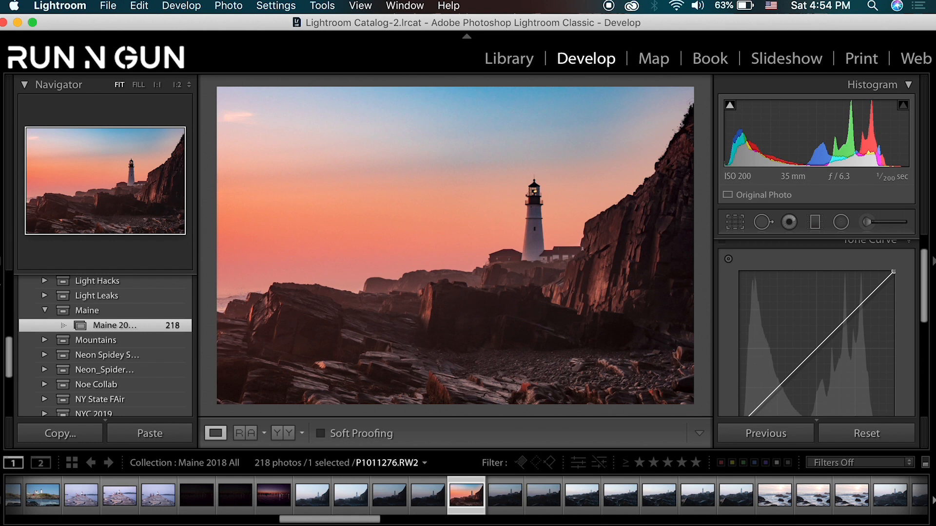
pyautogui.click(1, 267)
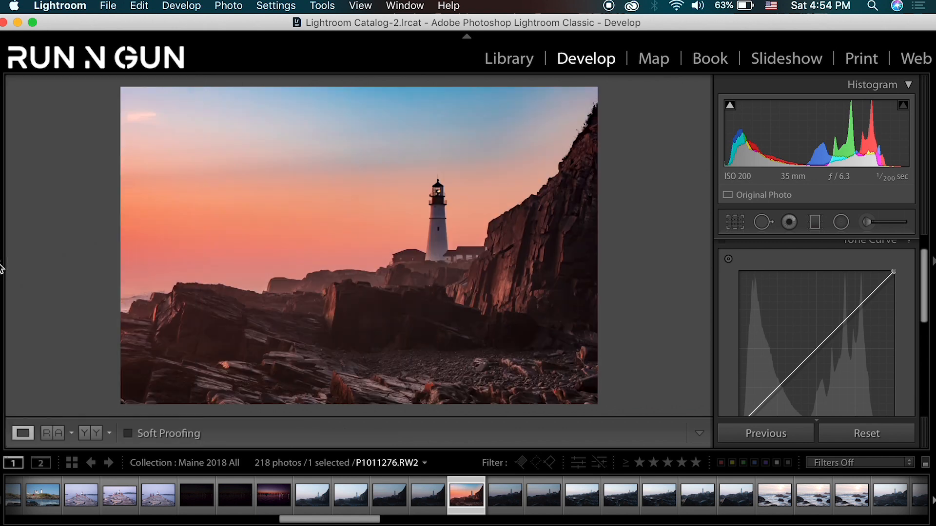
pyautogui.click(729, 262)
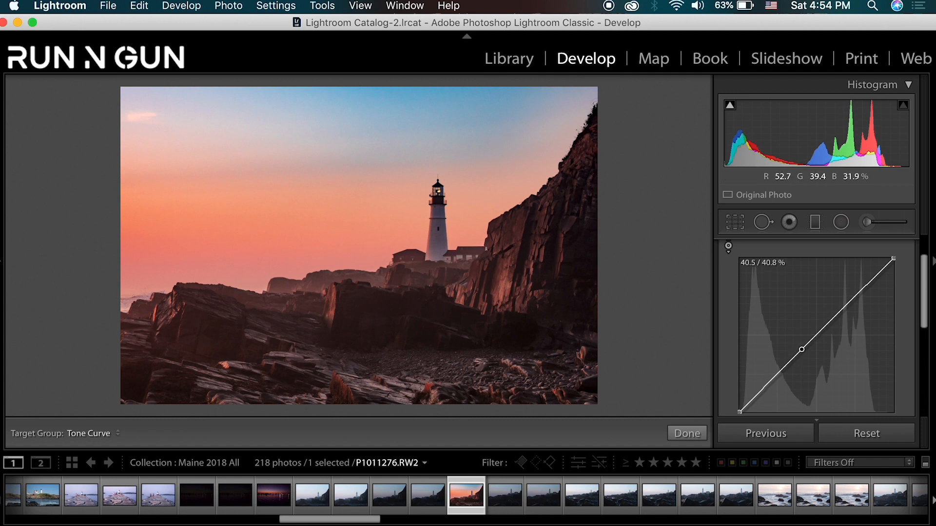
pyautogui.moveTo(420, 389); pyautogui.dragTo(420, 381)
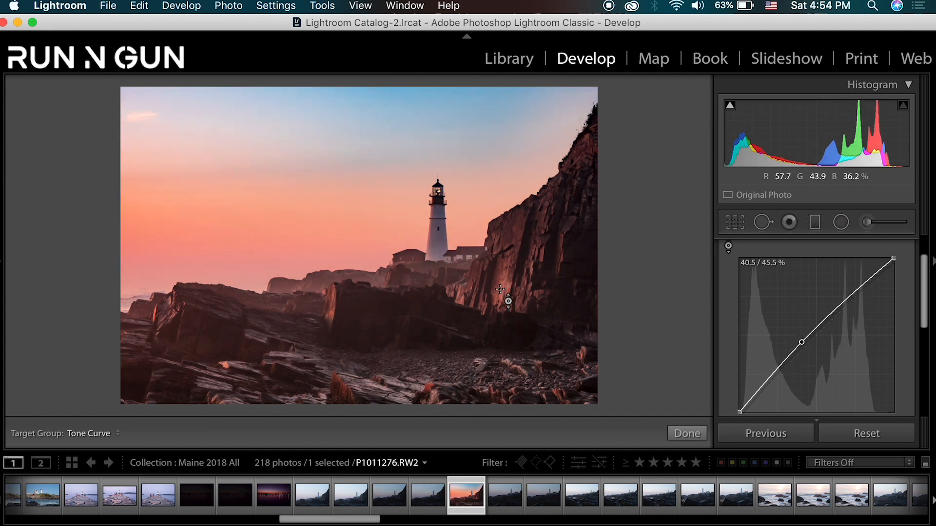
pyautogui.moveTo(390, 316); pyautogui.dragTo(390, 319)
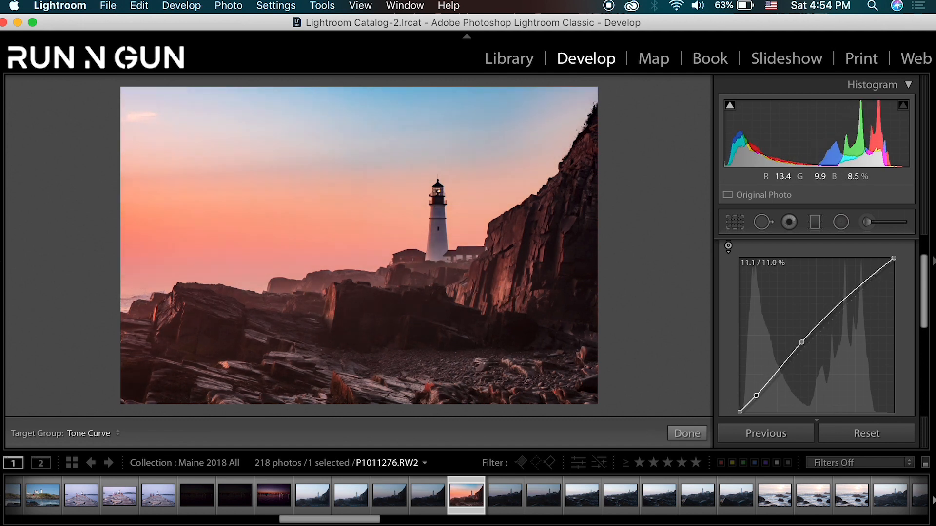
# - Refine the tone curve with targeted adjustments, brightening the sky, slightly deepening the rock shadows and shaping the lighthouse and cloud highlights
pyautogui.moveTo(414, 126); pyautogui.dragTo(414, 117)
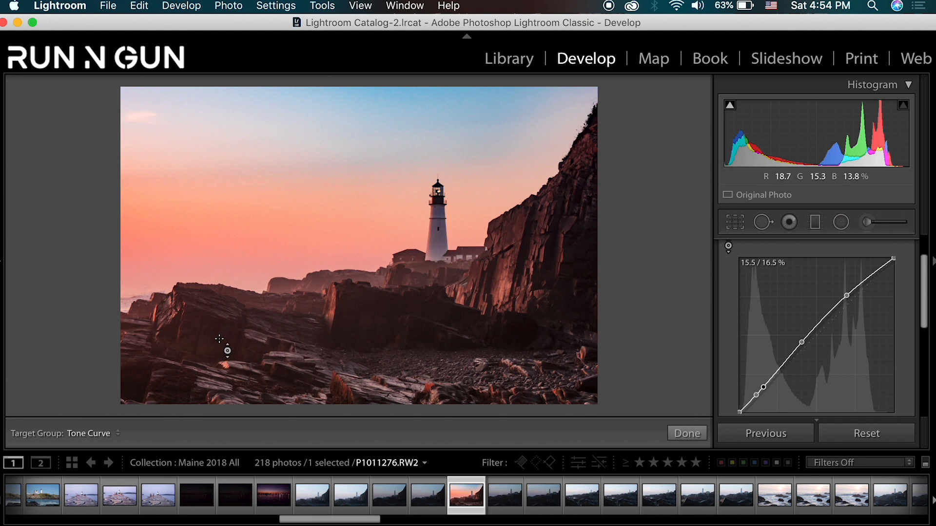
pyautogui.moveTo(369, 312); pyautogui.dragTo(369, 315)
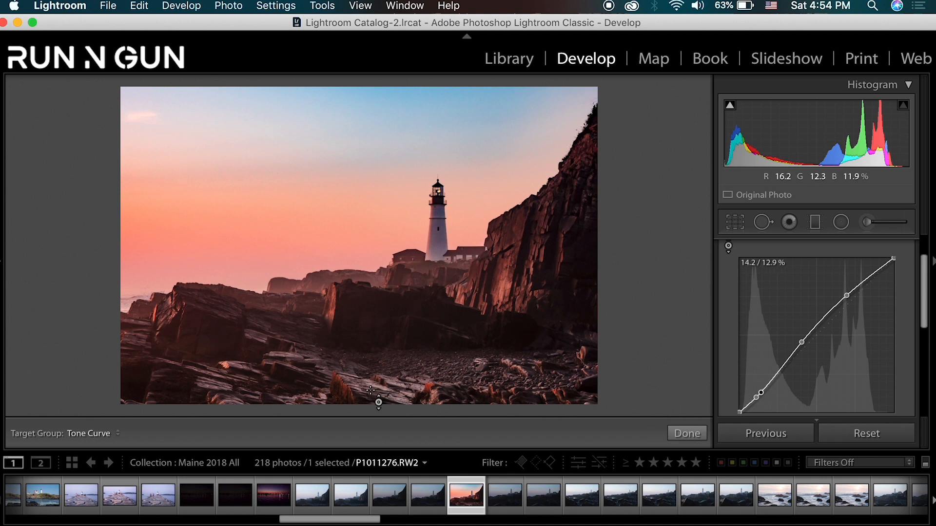
pyautogui.moveTo(370, 380); pyautogui.dragTo(369, 370)
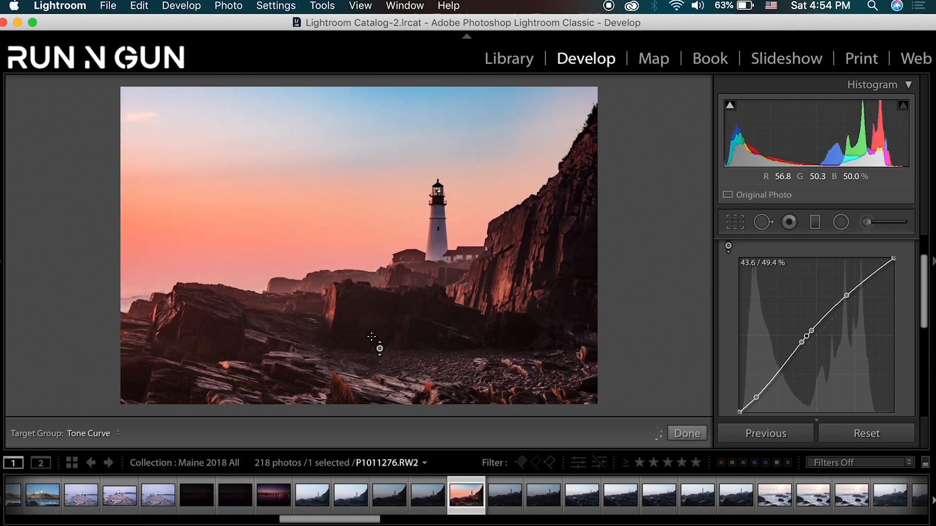
pyautogui.moveTo(431, 236); pyautogui.dragTo(431, 237)
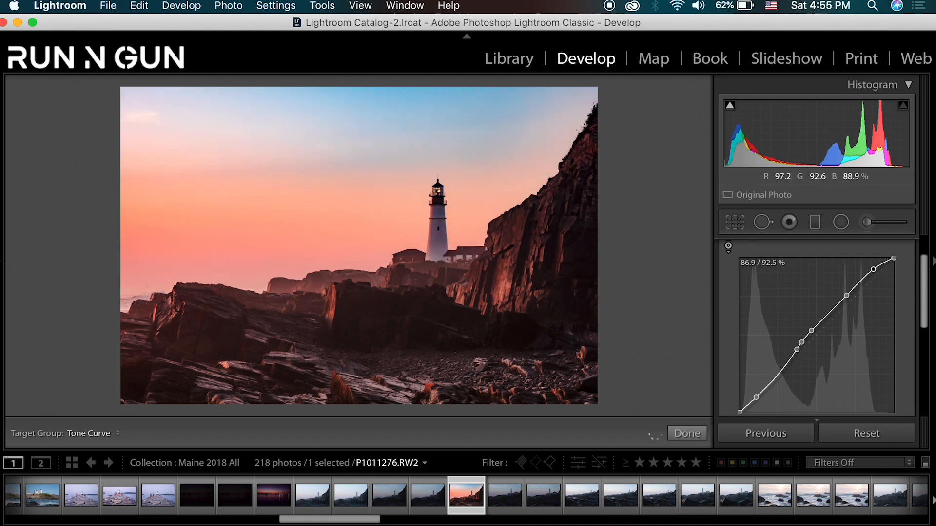
pyautogui.moveTo(141, 116); pyautogui.dragTo(141, 117)
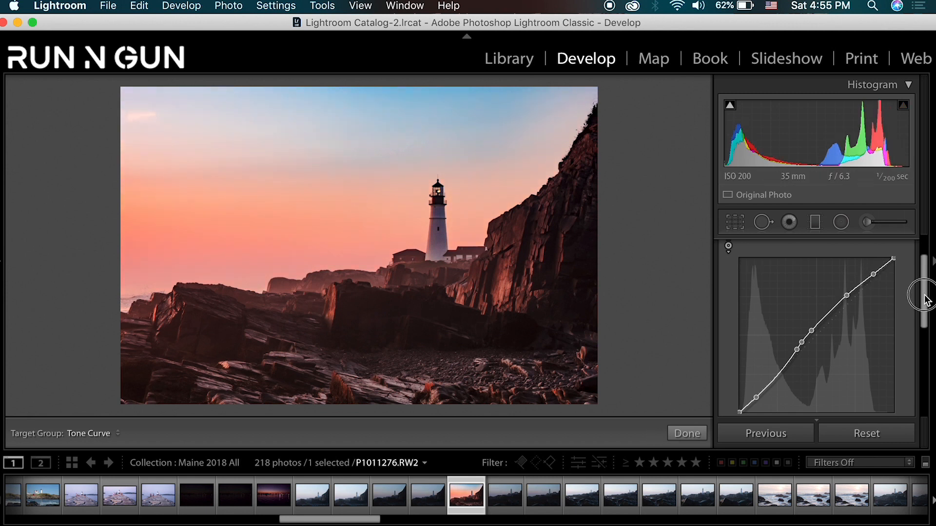
# - Switch the tone curve to region adjustments, try Highlights at +22, and reset it to 0
pyautogui.moveTo(925, 298); pyautogui.dragTo(931, 336)
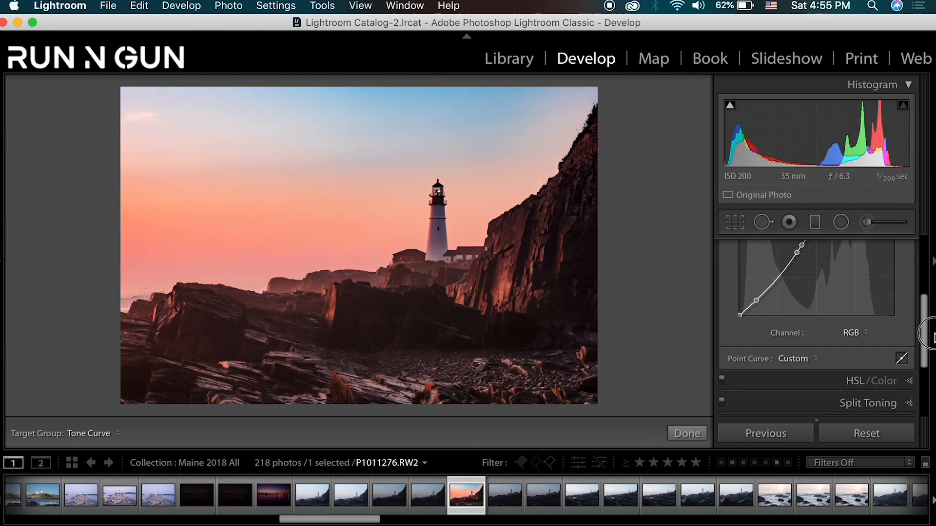
pyautogui.click(901, 358)
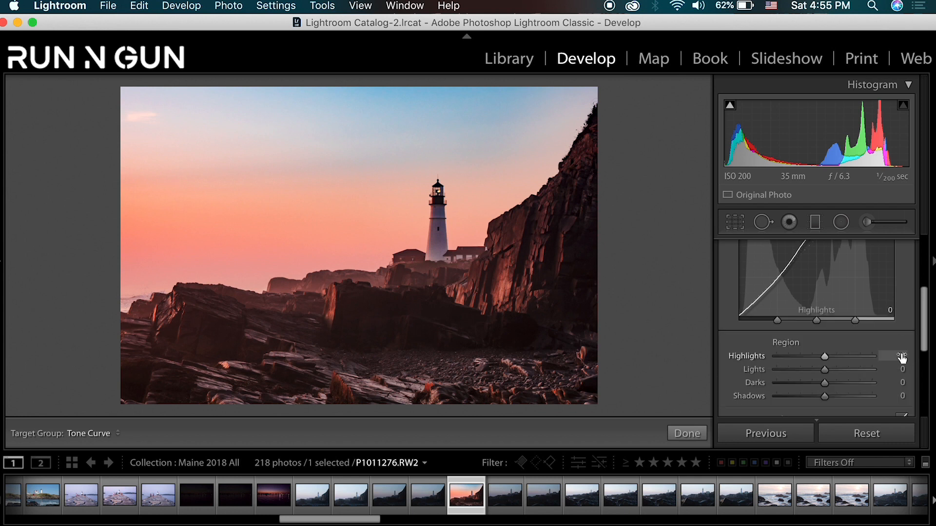
pyautogui.moveTo(925, 305)
pyautogui.mouseDown()
pyautogui.moveTo(926, 320)
pyautogui.moveTo(928, 288)
pyautogui.moveTo(928, 312)
pyautogui.mouseUp()
pyautogui.click(827, 332)
pyautogui.moveTo(827, 333)
pyautogui.mouseDown()
pyautogui.moveTo(870, 333)
pyautogui.moveTo(836, 335)
pyautogui.mouseUp()
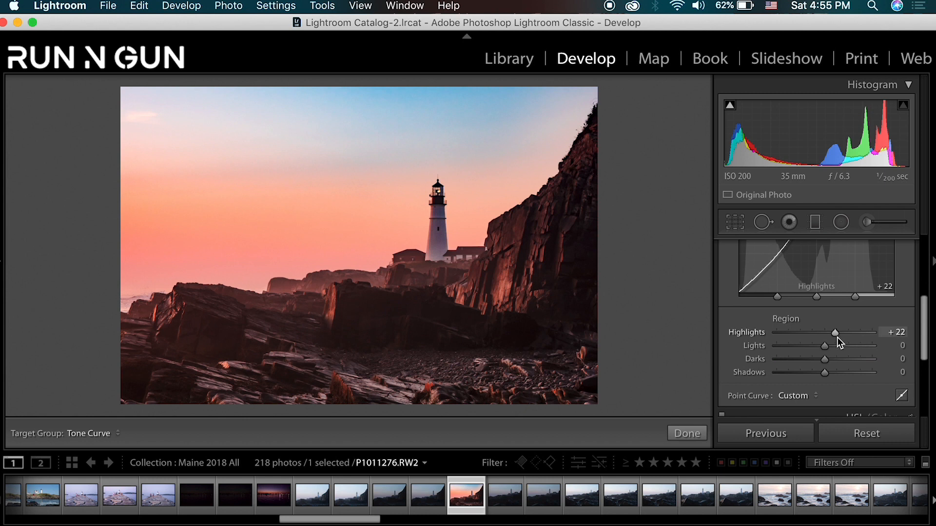
pyautogui.scroll(5, 856, 376)
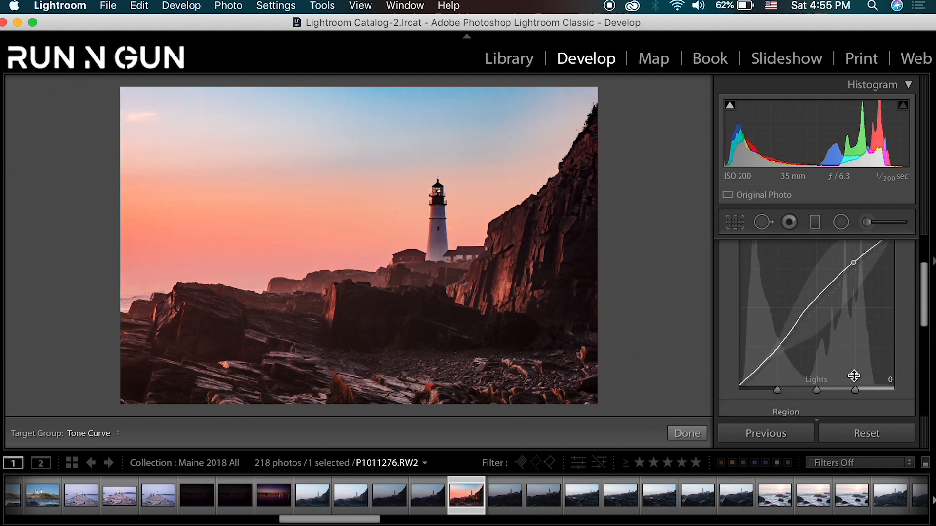
pyautogui.scroll(-4, 868, 348)
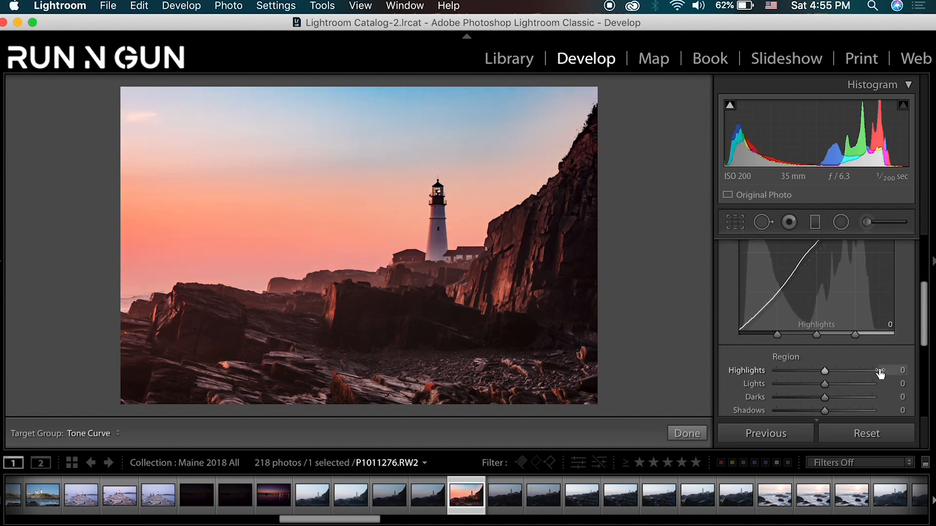
# - Reset the point curve to Linear and apply the Medium Contrast point curve
pyautogui.scroll(-2, 872, 375)
pyautogui.click(799, 380)
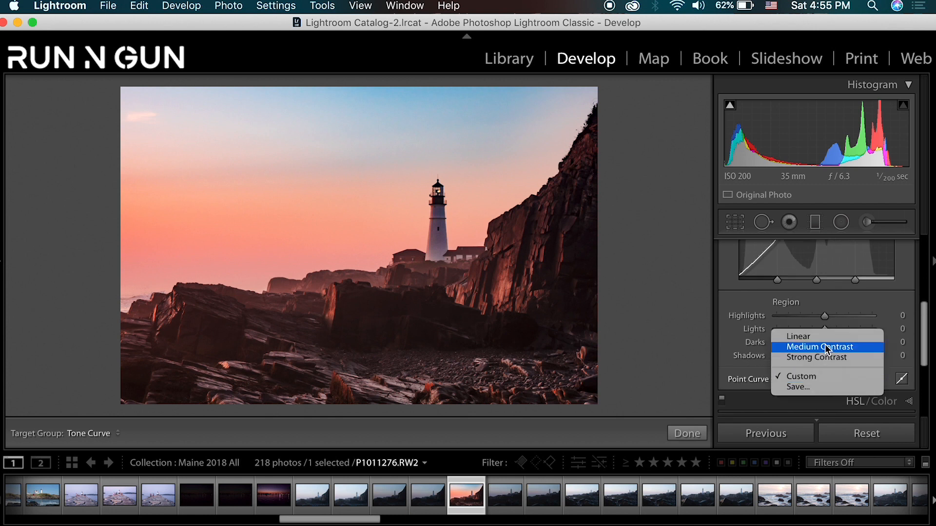
pyautogui.click(824, 337)
pyautogui.scroll(2, 850, 360)
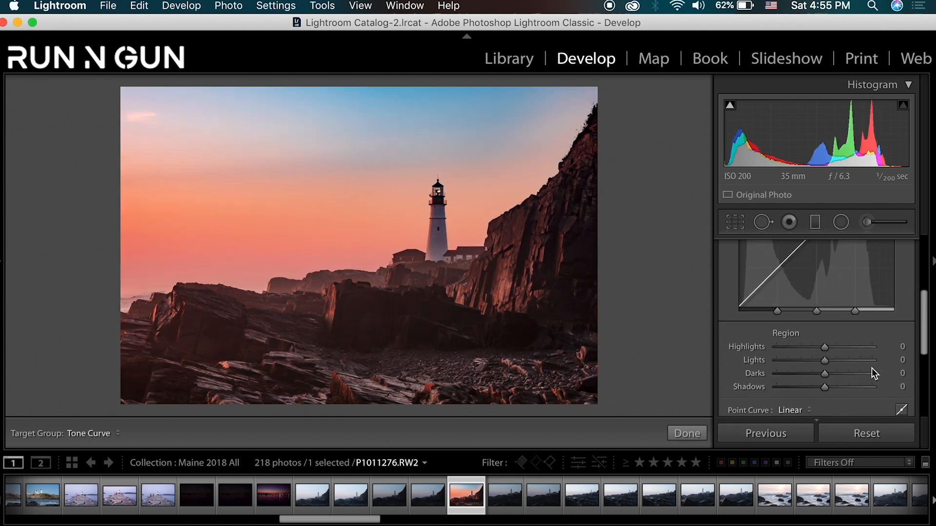
pyautogui.scroll(2, 872, 371)
pyautogui.scroll(-3, 865, 374)
pyautogui.click(806, 390)
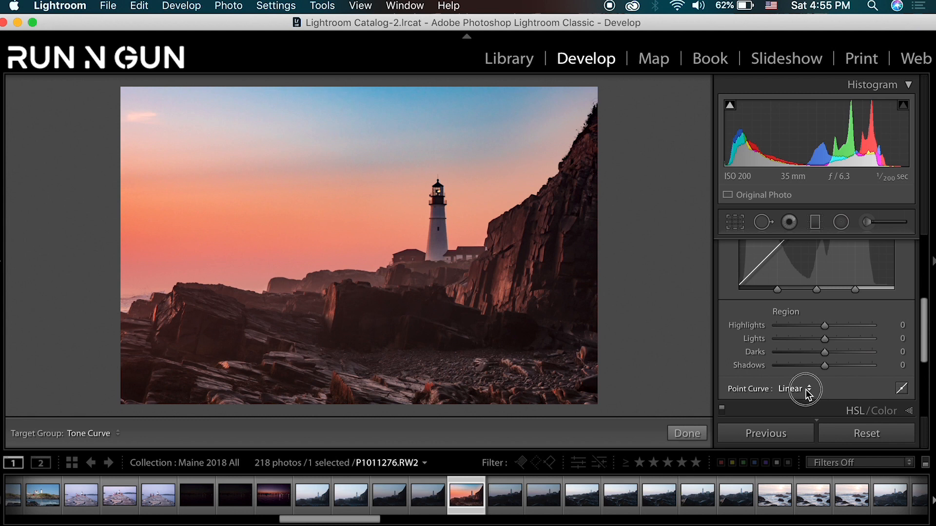
pyautogui.click(806, 393)
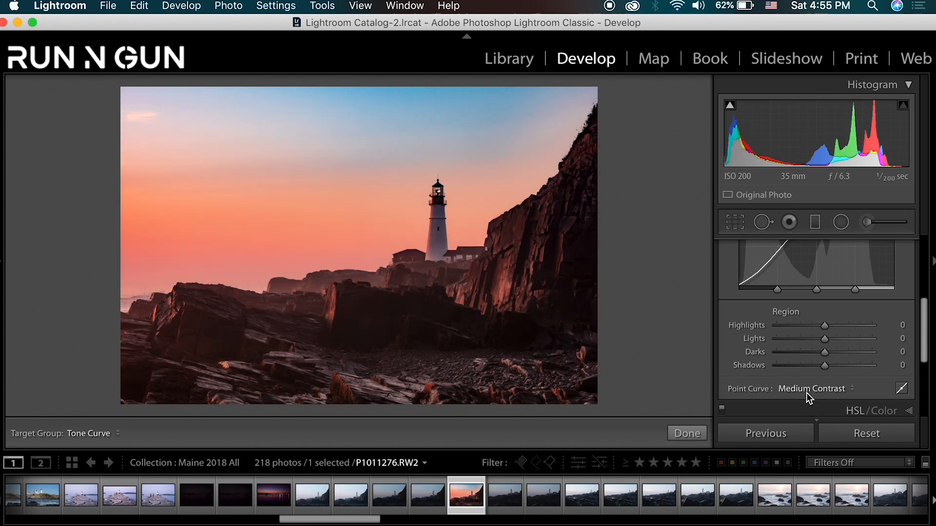
# - Narrow the tone curve's shadow and highlight regions, placing the highlight split at 90, and lift Shadows to +24 and the highlights
pyautogui.moveTo(925, 342); pyautogui.dragTo(926, 299)
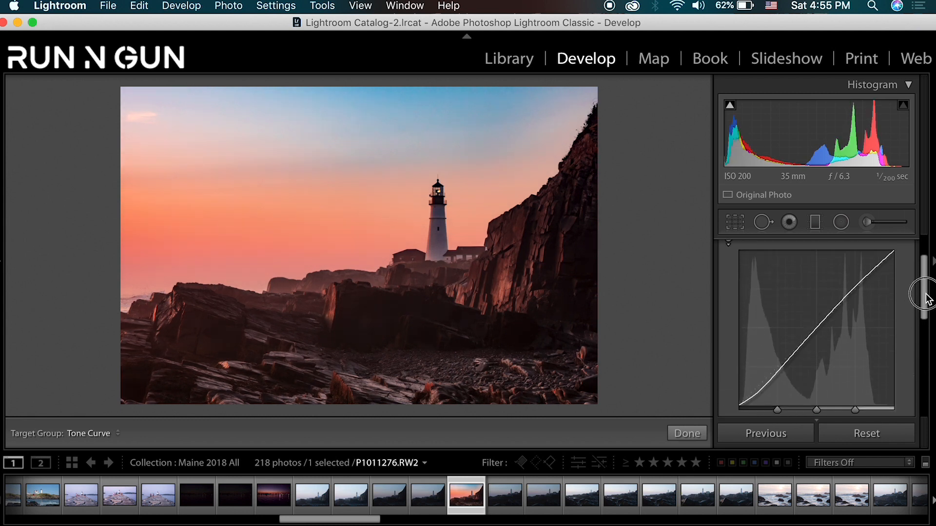
pyautogui.moveTo(778, 411); pyautogui.dragTo(762, 386)
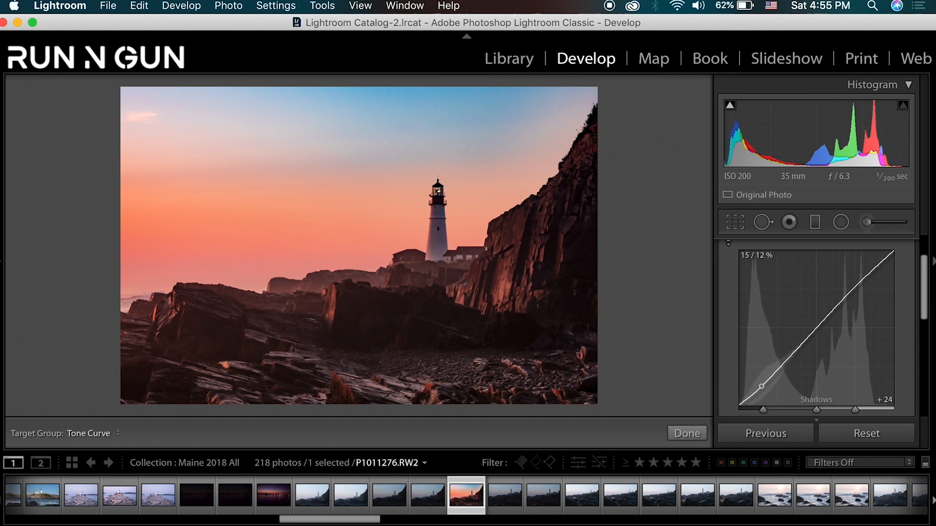
pyautogui.moveTo(855, 409); pyautogui.dragTo(884, 407)
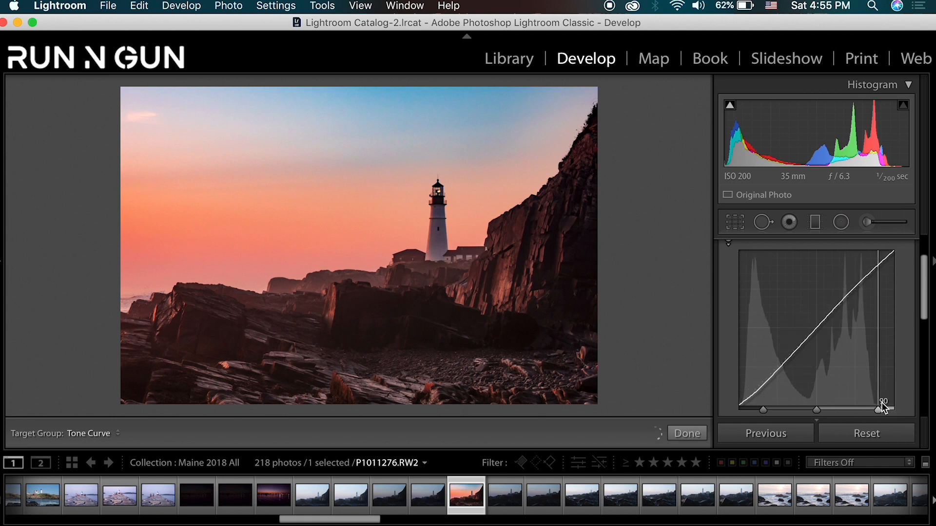
pyautogui.moveTo(876, 278); pyautogui.dragTo(925, 244)
pyautogui.click(910, 267)
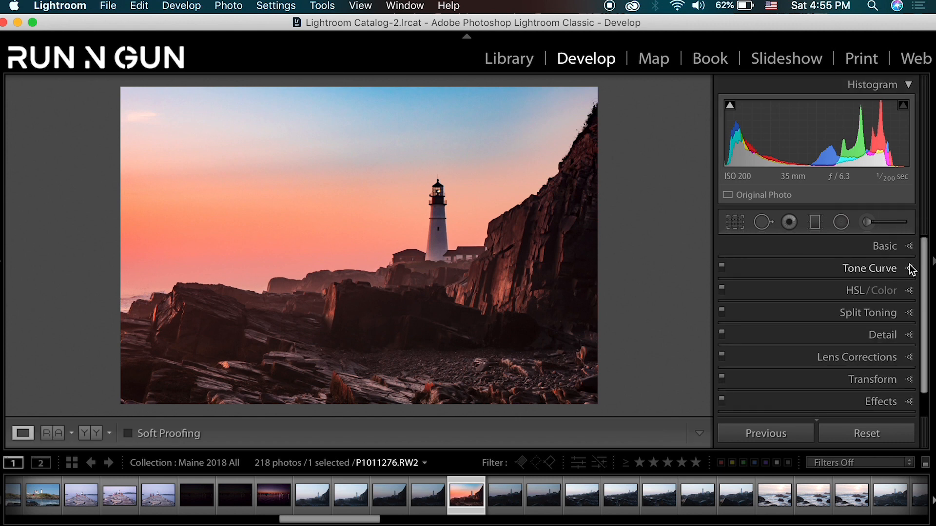
# - Try a teal split tone in the highlights with Hue 179 and Saturation 47
pyautogui.click(908, 311)
pyautogui.scroll(-2, 882, 329)
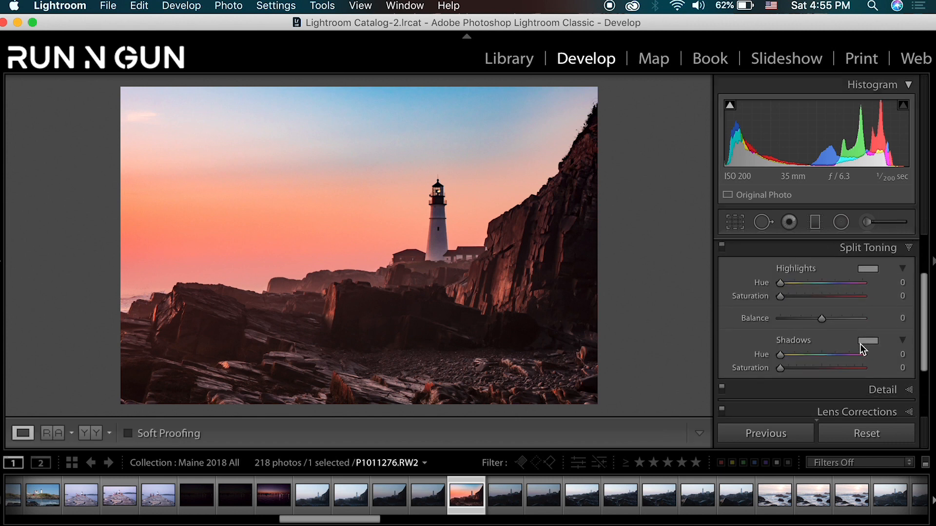
pyautogui.click(821, 283)
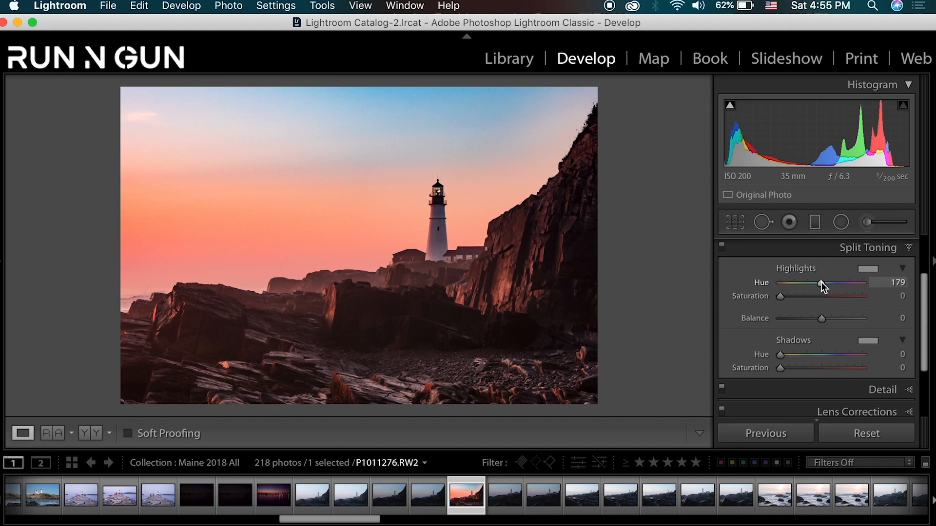
pyautogui.moveTo(780, 297); pyautogui.dragTo(818, 296)
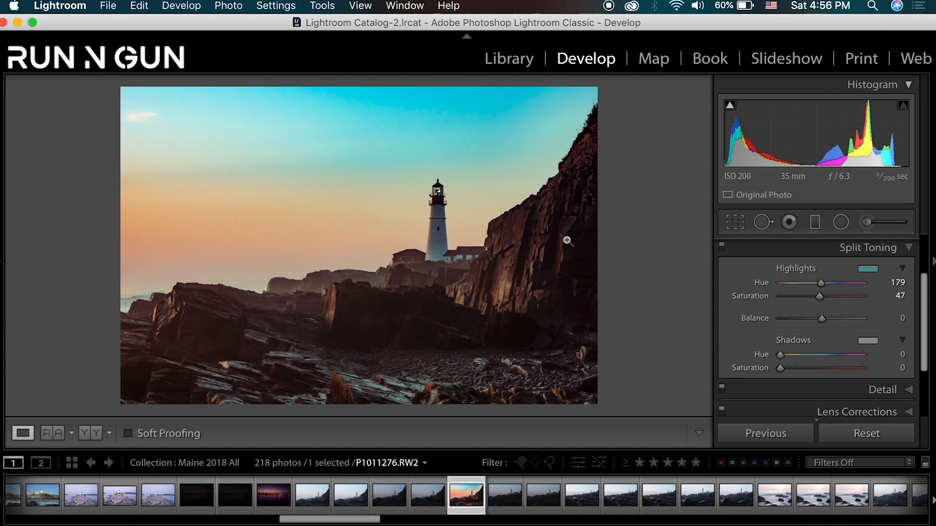
# - Try shadow split tones at Hue 251 and Hue 45 with Saturation 37, ending at Hue 259 with Saturation 0
pyautogui.click(838, 354)
pyautogui.moveTo(781, 368); pyautogui.dragTo(816, 367)
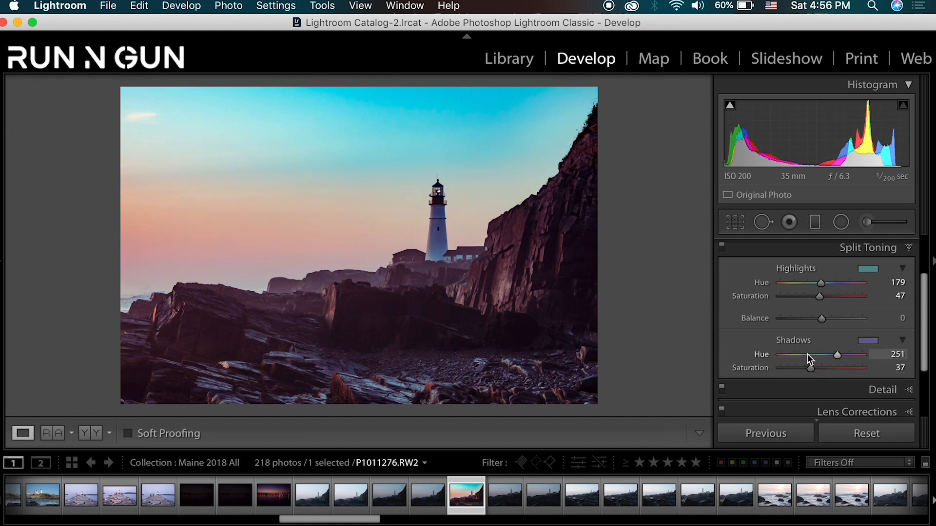
pyautogui.click(791, 355)
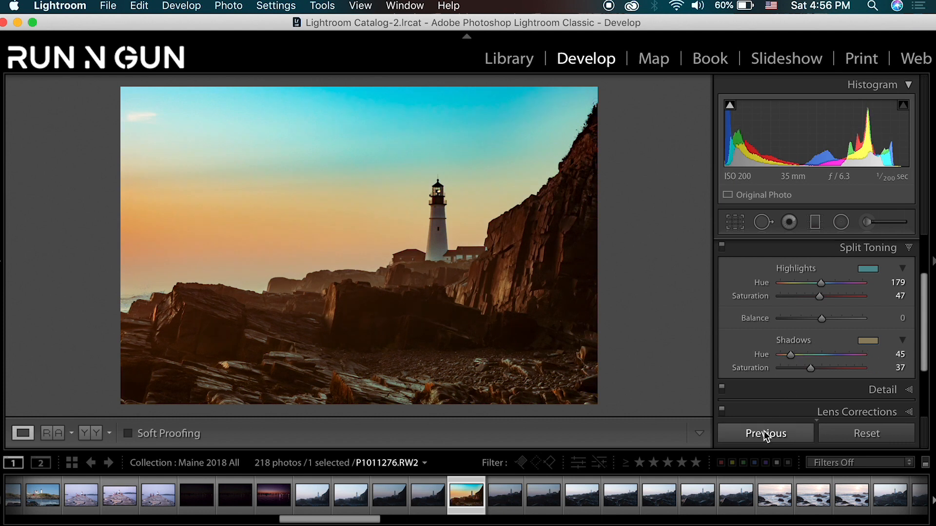
pyautogui.click(806, 354)
pyautogui.moveTo(806, 354); pyautogui.dragTo(753, 372)
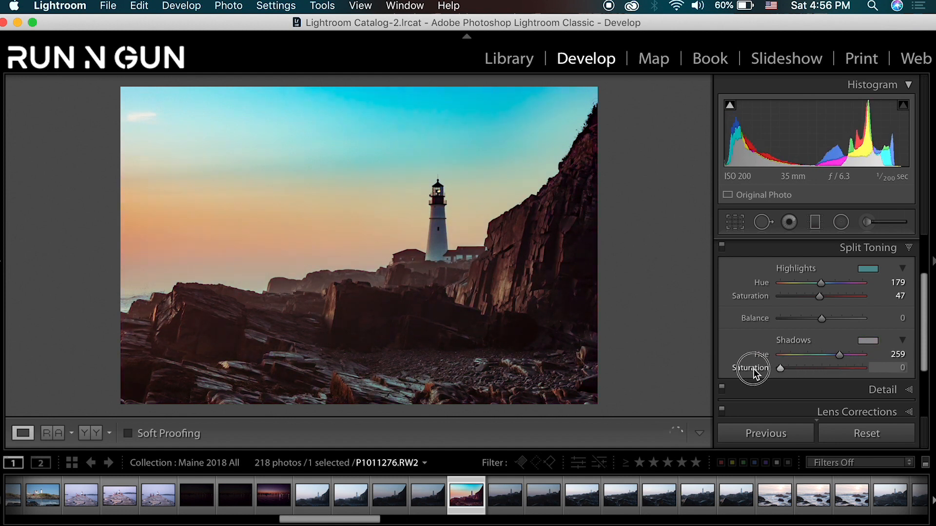
# - Reduce the highlight split tone to Saturation 38 at Hue 179, and turn off Split Toning
pyautogui.moveTo(802, 295)
pyautogui.mouseDown()
pyautogui.moveTo(775, 296)
pyautogui.moveTo(819, 303)
pyautogui.moveTo(812, 300)
pyautogui.mouseUp()
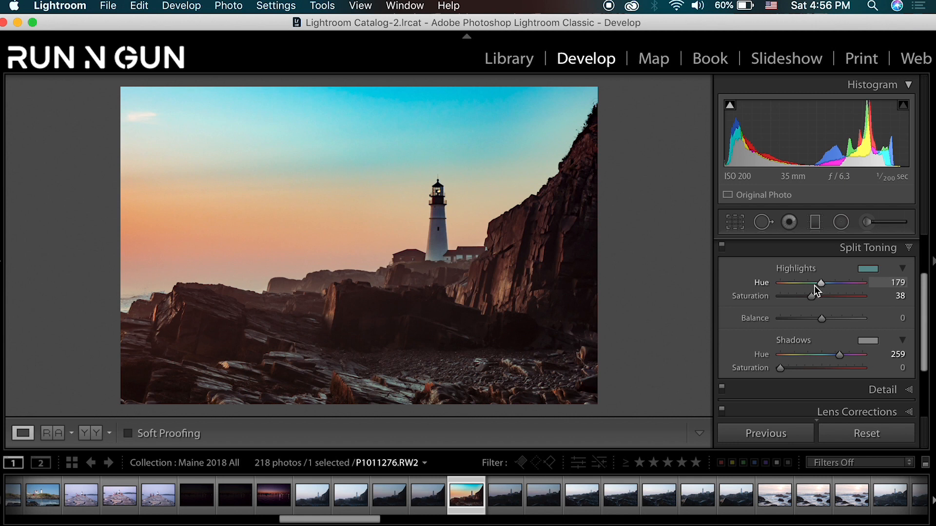
pyautogui.moveTo(814, 286); pyautogui.dragTo(821, 285)
pyautogui.click(723, 249)
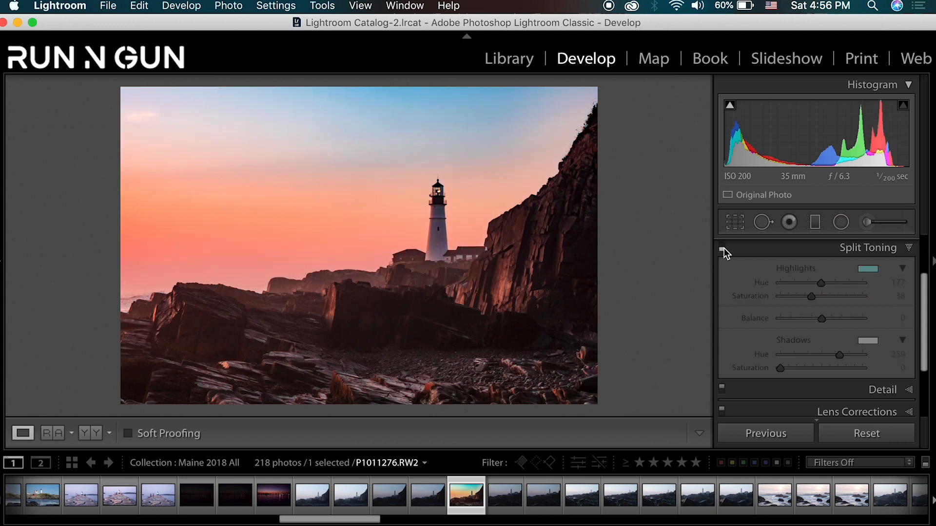
pyautogui.click(906, 248)
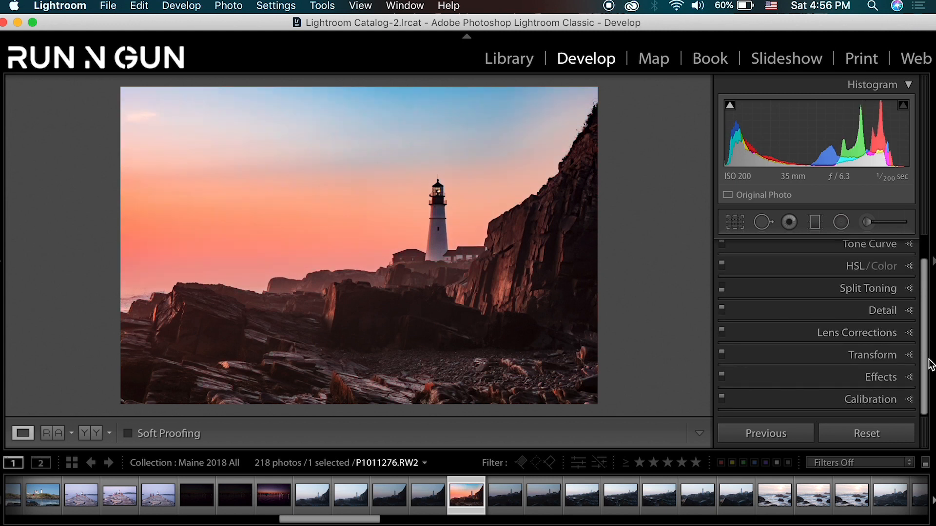
# - Try a subtle post-crop vignette with Amount -5, Midpoint 15 and Feather 100
pyautogui.click(908, 375)
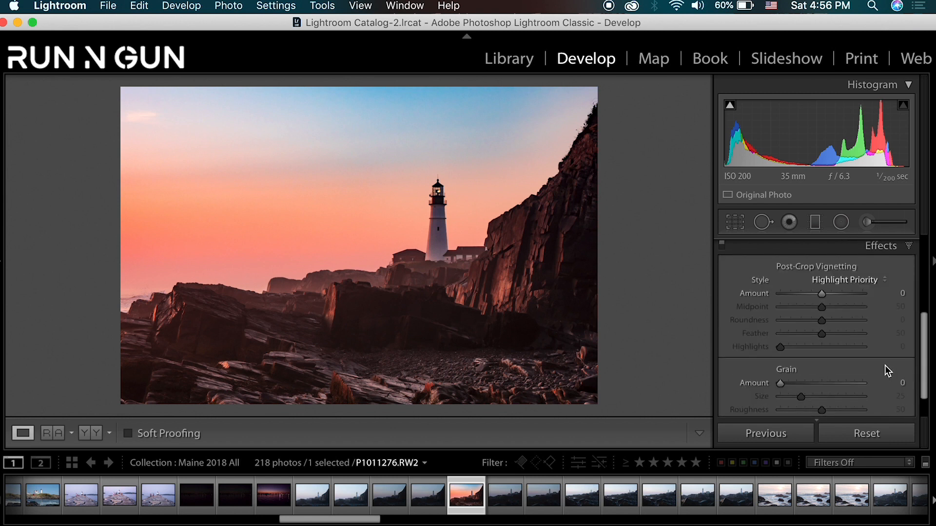
pyautogui.moveTo(822, 293); pyautogui.dragTo(817, 294)
pyautogui.moveTo(822, 332); pyautogui.dragTo(864, 330)
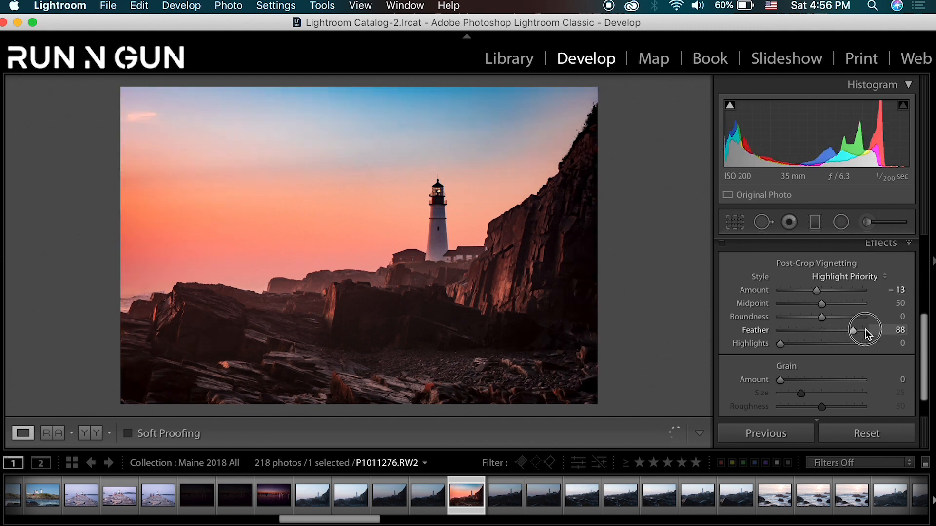
pyautogui.moveTo(822, 305)
pyautogui.mouseDown()
pyautogui.moveTo(783, 307)
pyautogui.moveTo(818, 292)
pyautogui.mouseUp()
pyautogui.scroll(1, 747, 282)
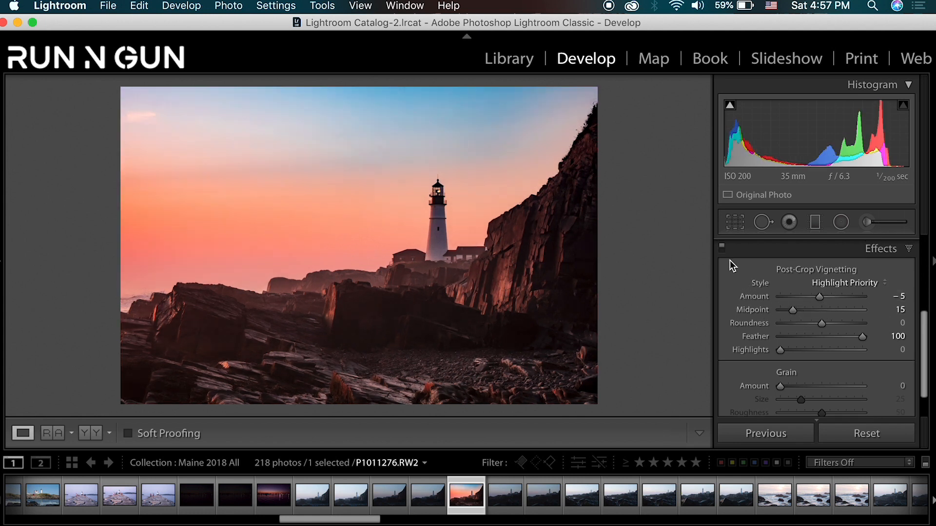
# - Compare the photo with and without the vignette, and leave the Effects adjustments turned off
pyautogui.click(722, 250)
pyautogui.click(723, 250)
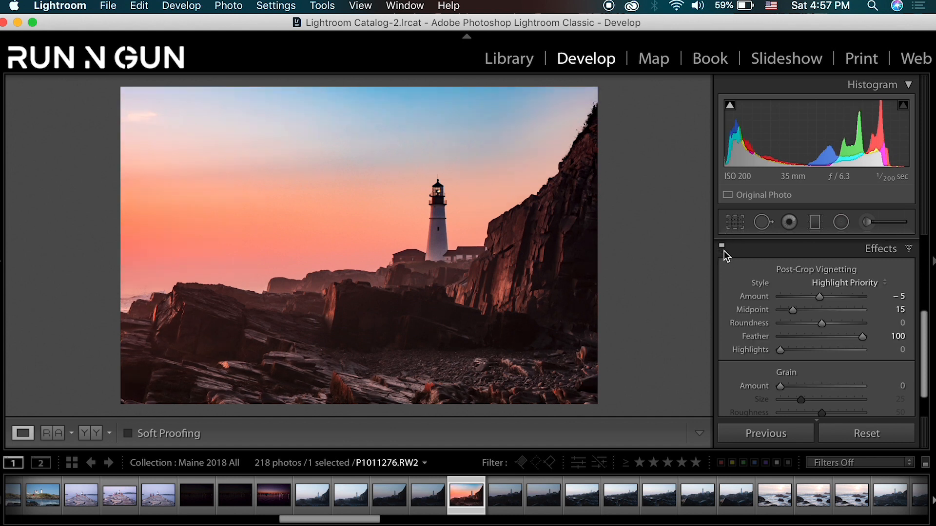
pyautogui.click(722, 251)
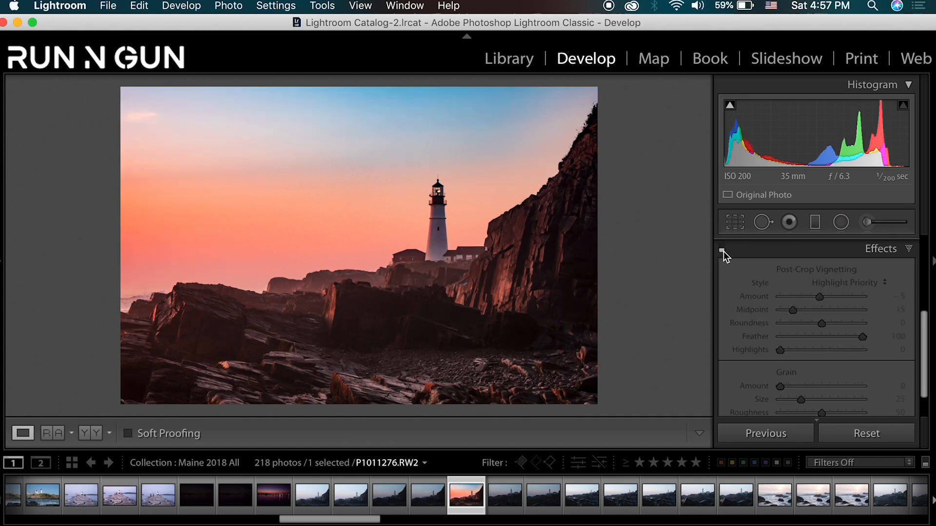
pyautogui.click(909, 249)
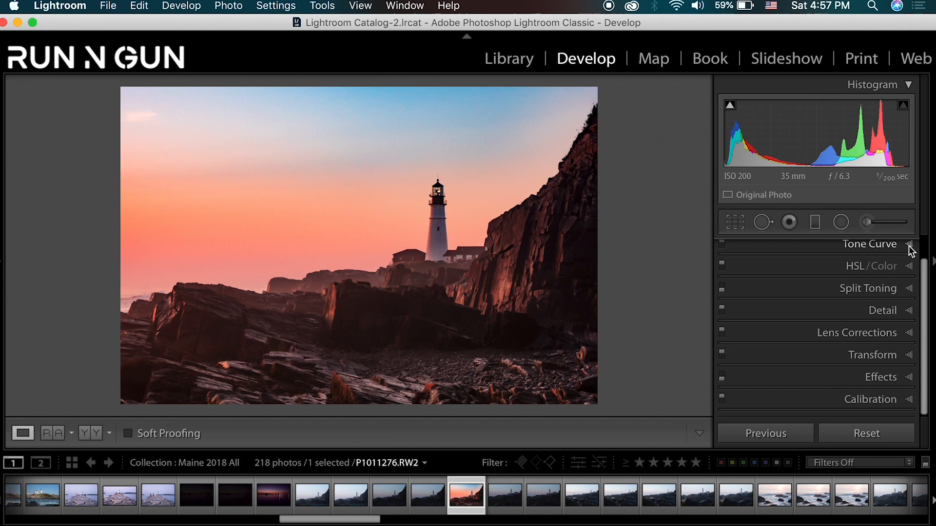
# - Compare the lighthouse photo before and after editing, examining the lighthouse, the rocks and the cliff
pyautogui.press('\\')
pyautogui.press('\\')
pyautogui.click(434, 215)
pyautogui.moveTo(429, 291); pyautogui.dragTo(554, 253)
pyautogui.click(570, 313)
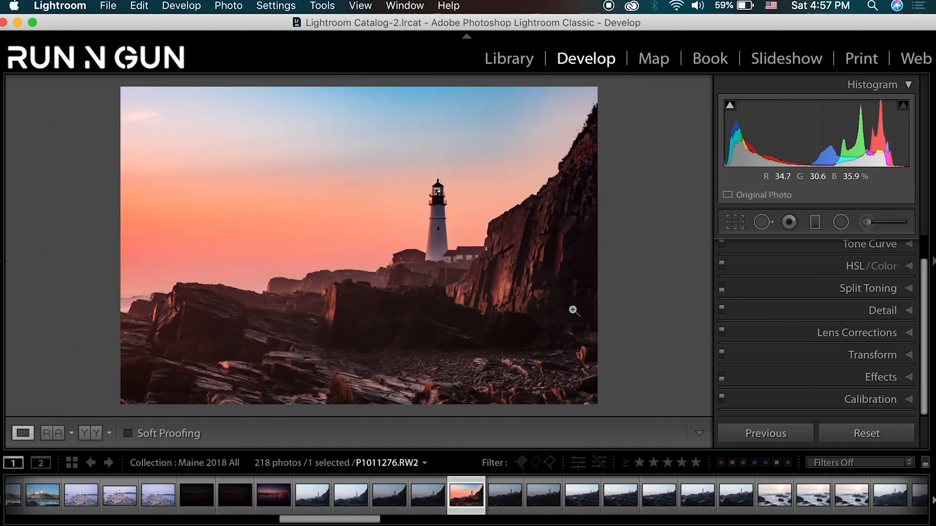
# - Add a tilted graduated filter over the rocky foreground and set its Exposure to 1.20
pyautogui.scroll(2, 815, 316)
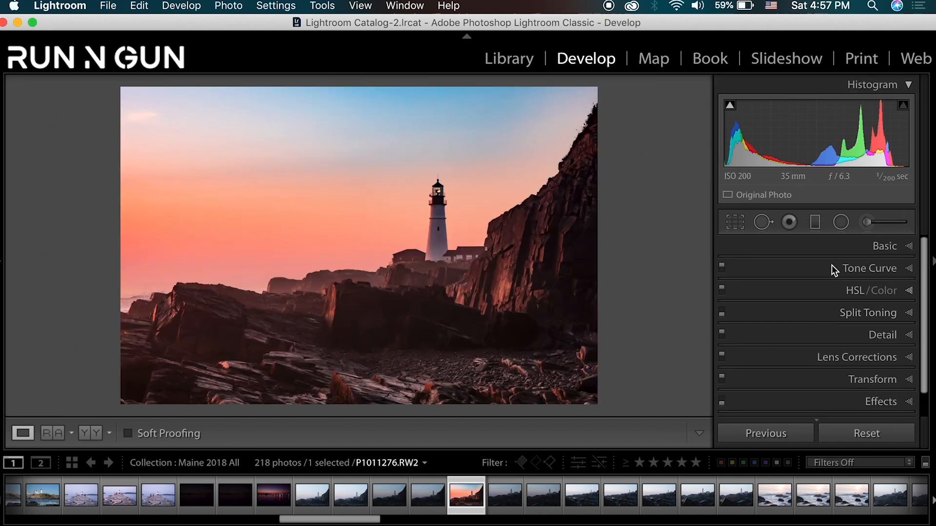
pyautogui.click(815, 222)
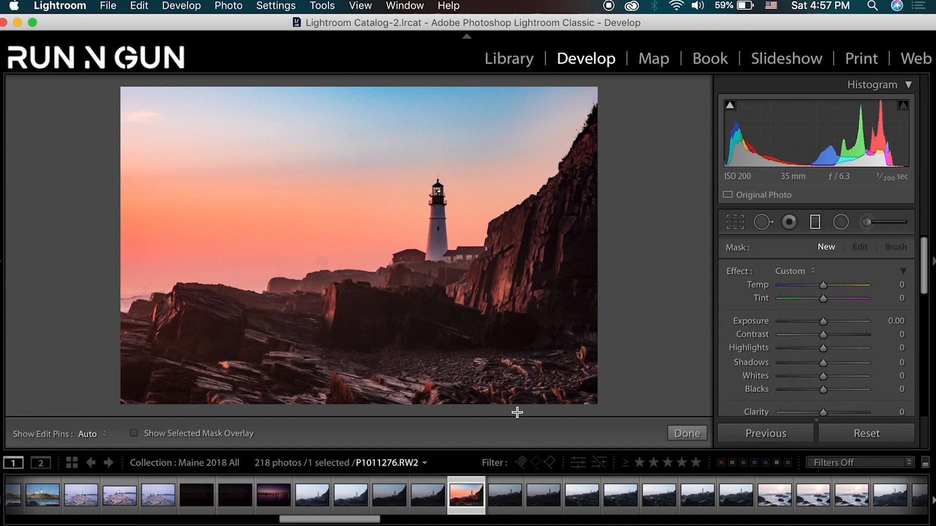
pyautogui.moveTo(518, 412); pyautogui.dragTo(478, 349)
pyautogui.moveTo(464, 293); pyautogui.dragTo(477, 245)
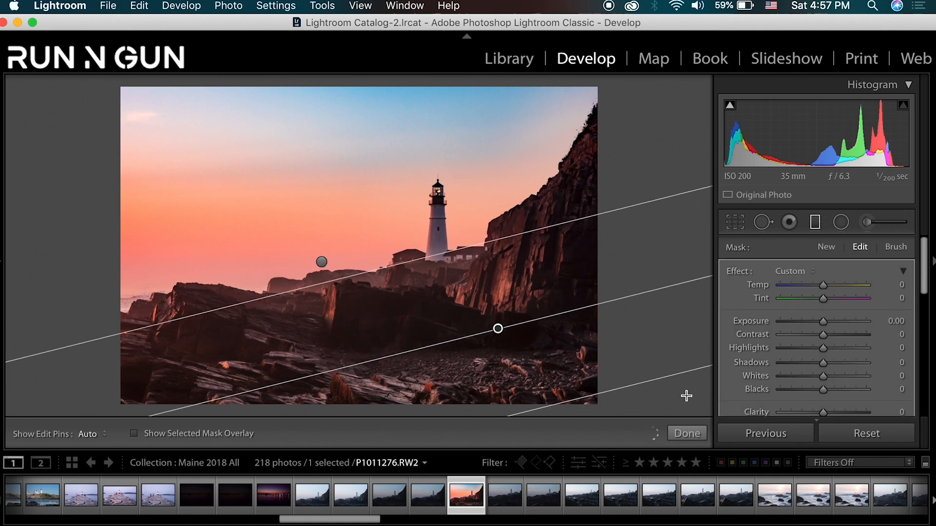
pyautogui.moveTo(822, 321); pyautogui.dragTo(835, 322)
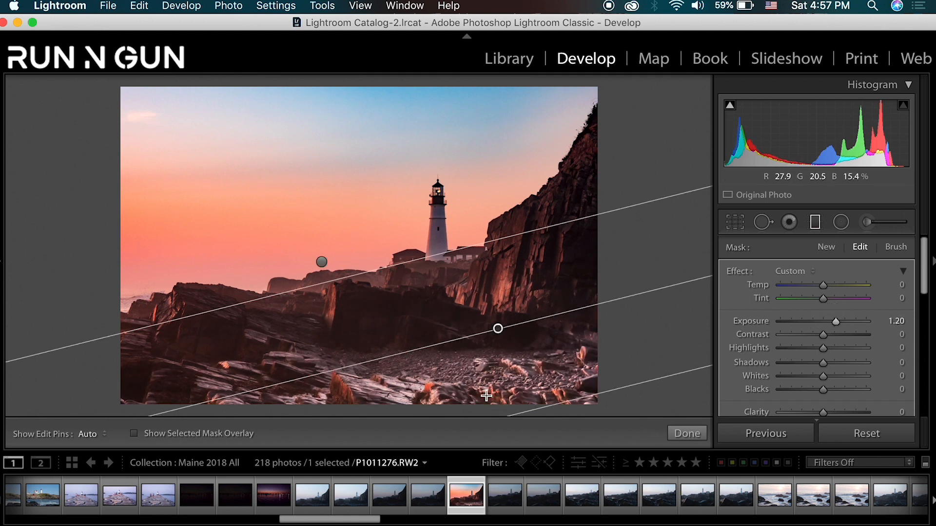
# - Test the foreground filter's Temp at -67 and 24, and settle on -16
pyautogui.moveTo(824, 288); pyautogui.dragTo(797, 289)
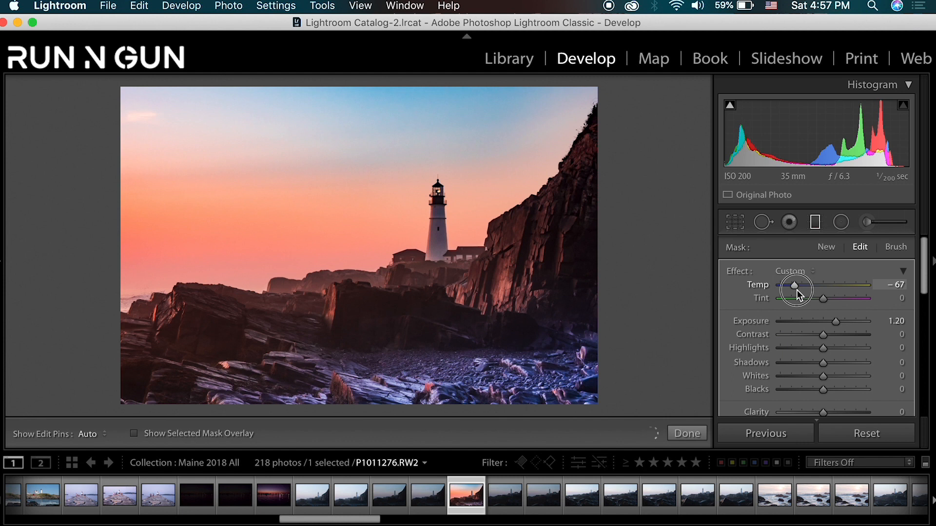
pyautogui.moveTo(797, 290); pyautogui.dragTo(798, 290)
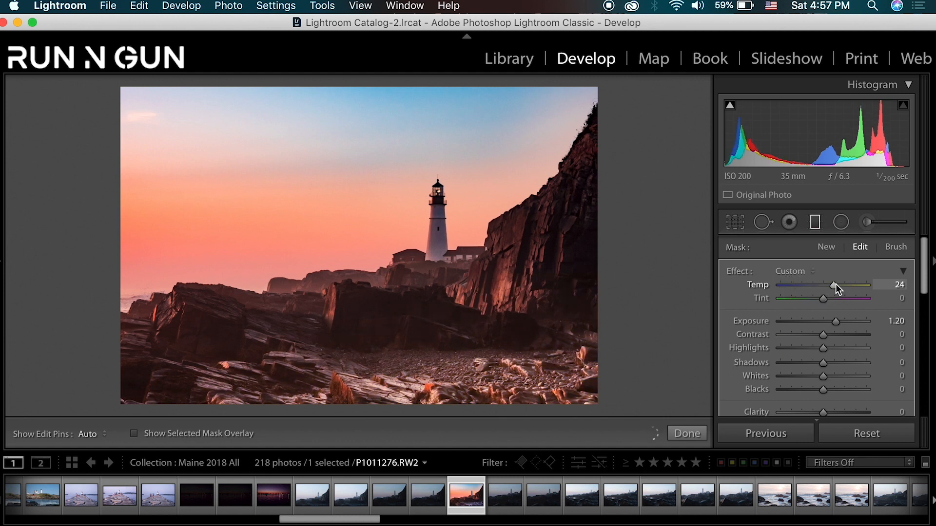
pyautogui.doubleClick(835, 285)
pyautogui.moveTo(825, 286); pyautogui.dragTo(819, 285)
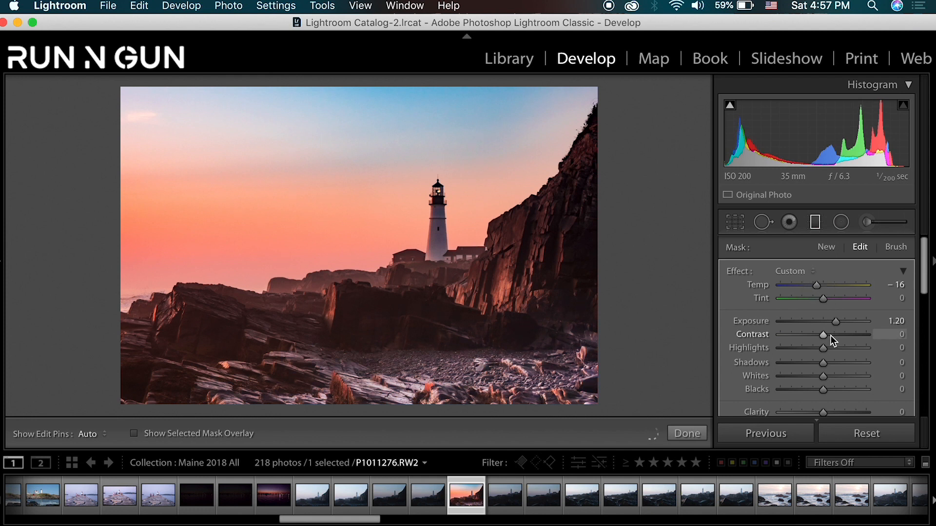
# - Balance the foreground filter's tones with Exposure 0.49, Contrast 18, Highlights -84 and Shadows 32
pyautogui.moveTo(823, 336); pyautogui.dragTo(829, 333)
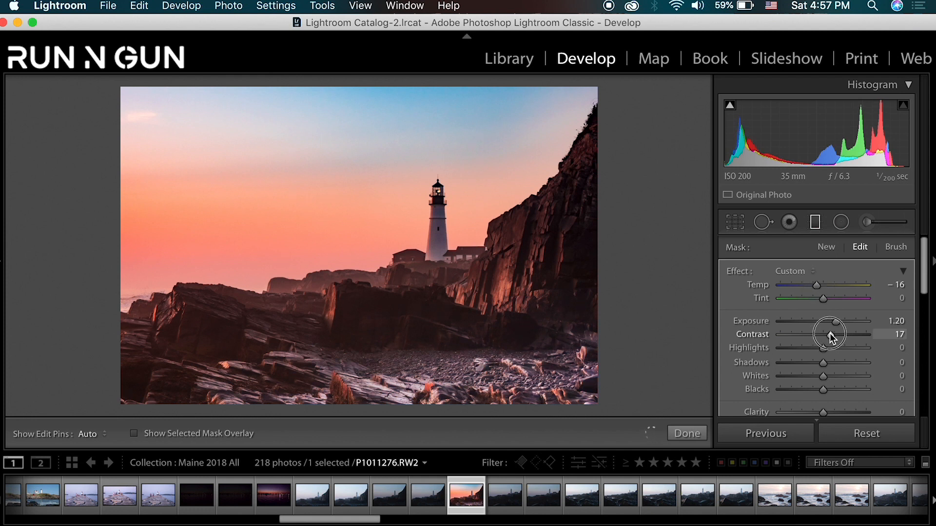
pyautogui.click(796, 348)
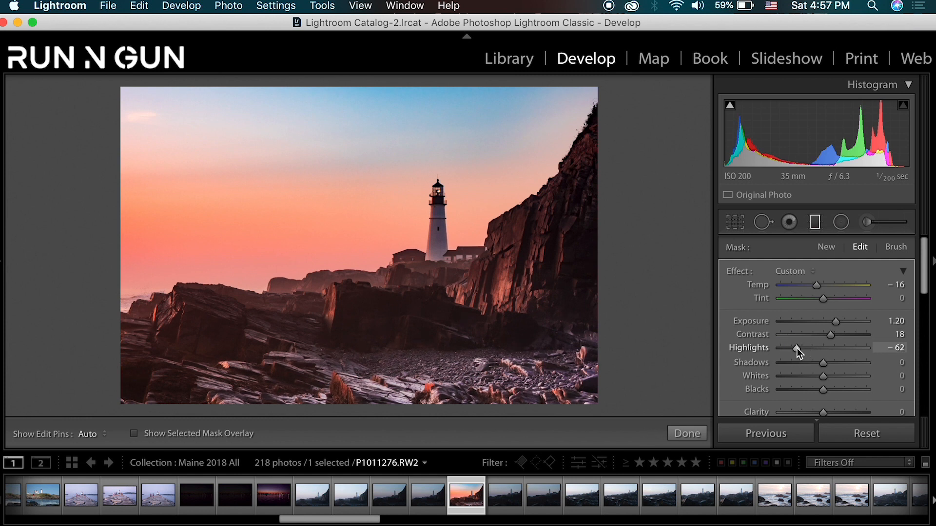
pyautogui.click(840, 363)
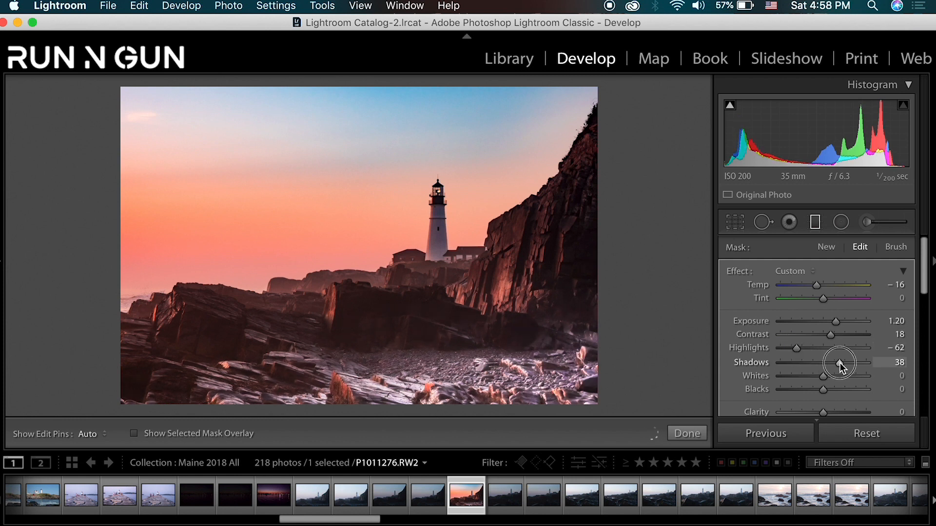
pyautogui.doubleClick(839, 363)
pyautogui.moveTo(836, 322); pyautogui.dragTo(829, 323)
pyautogui.moveTo(822, 361); pyautogui.dragTo(788, 347)
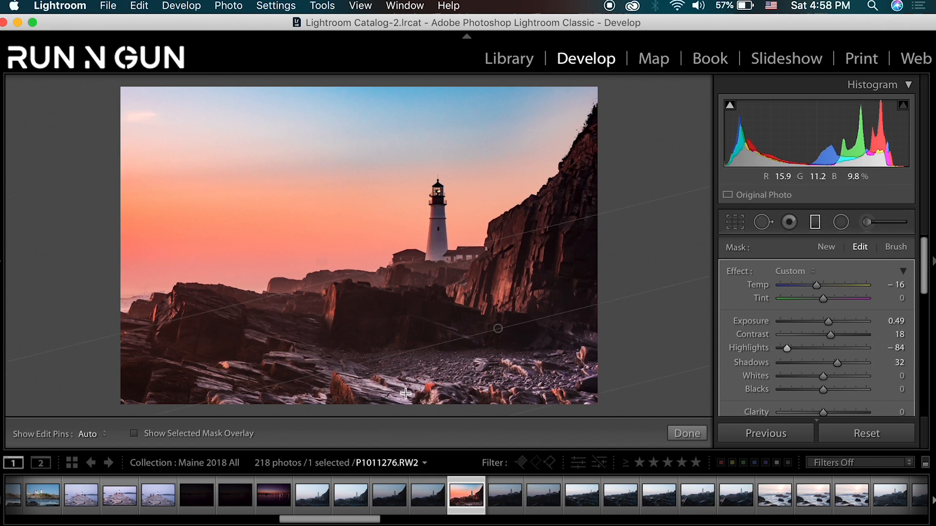
pyautogui.scroll(-2, 794, 393)
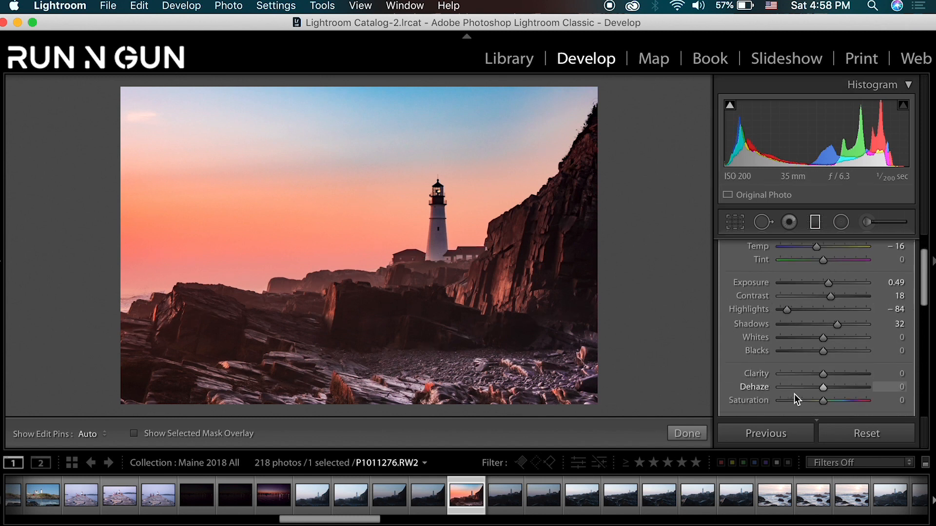
# - Set the foreground filter's Clarity to 17, Dehaze to 13, Saturation to -6 and Blacks to -6
pyautogui.moveTo(823, 373)
pyautogui.mouseDown()
pyautogui.moveTo(844, 369)
pyautogui.moveTo(828, 376)
pyautogui.moveTo(820, 400)
pyautogui.moveTo(797, 402)
pyautogui.moveTo(822, 403)
pyautogui.moveTo(828, 388)
pyautogui.mouseUp()
pyautogui.moveTo(829, 375); pyautogui.dragTo(821, 355)
# - Reposition the foreground graduated filter over the dark rocks below the lighthouse and flatten its tilt
pyautogui.moveTo(501, 328); pyautogui.dragTo(497, 324)
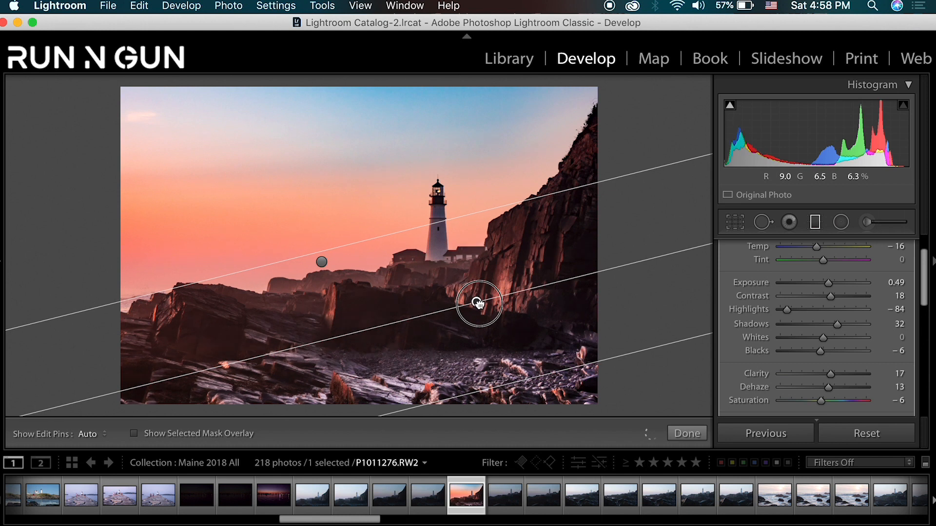
pyautogui.moveTo(480, 304)
pyautogui.mouseDown()
pyautogui.moveTo(493, 347)
pyautogui.moveTo(476, 293)
pyautogui.mouseUp()
pyautogui.moveTo(404, 217)
pyautogui.mouseDown()
pyautogui.moveTo(428, 297)
pyautogui.moveTo(407, 222)
pyautogui.mouseUp()
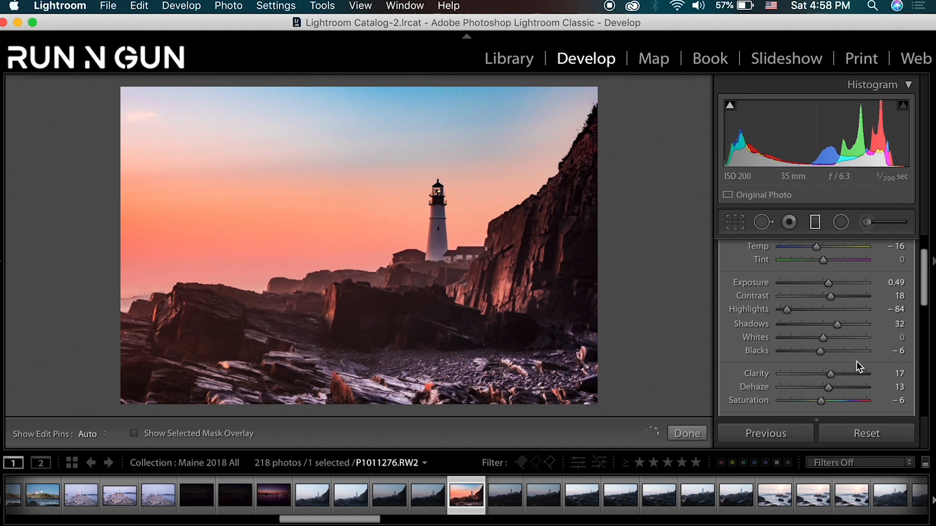
pyautogui.press('Return')
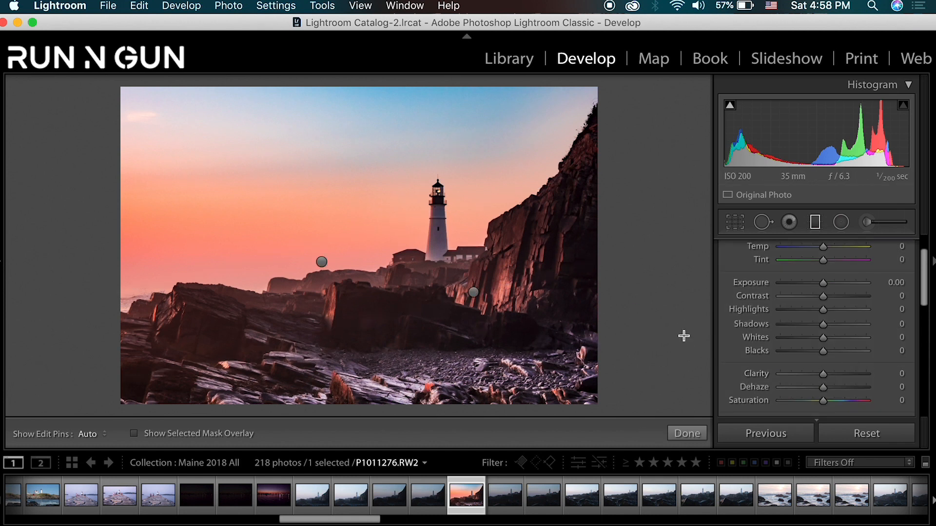
pyautogui.click(814, 224)
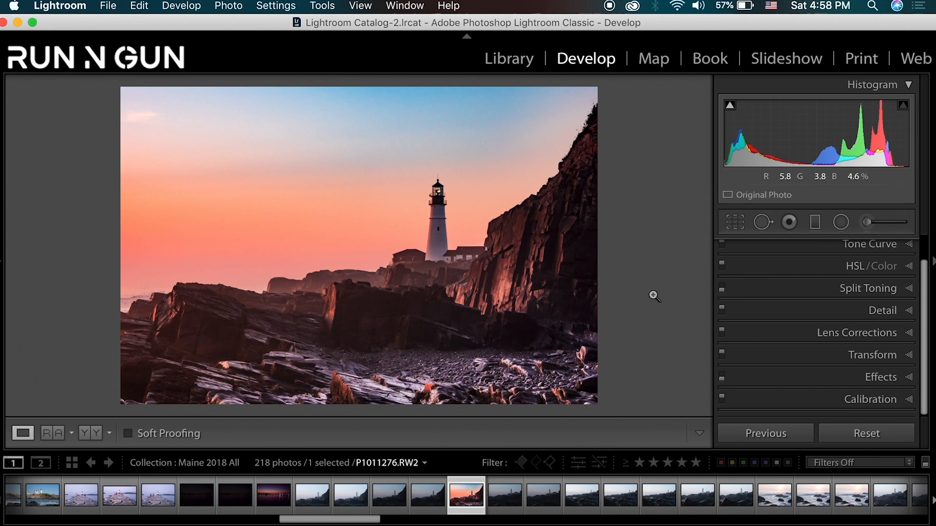
pyautogui.click(817, 223)
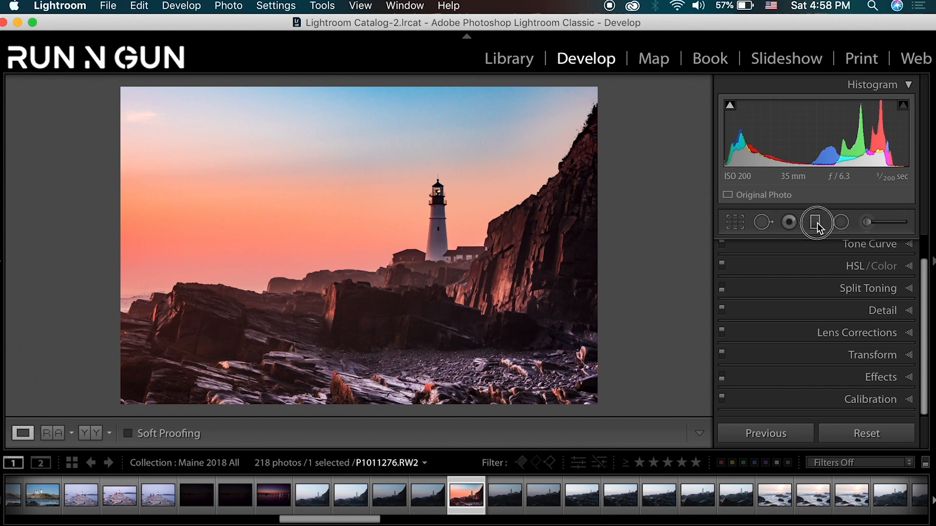
pyautogui.click(474, 293)
pyautogui.moveTo(474, 293)
pyautogui.mouseDown()
pyautogui.moveTo(438, 298)
pyautogui.moveTo(466, 283)
pyautogui.mouseUp()
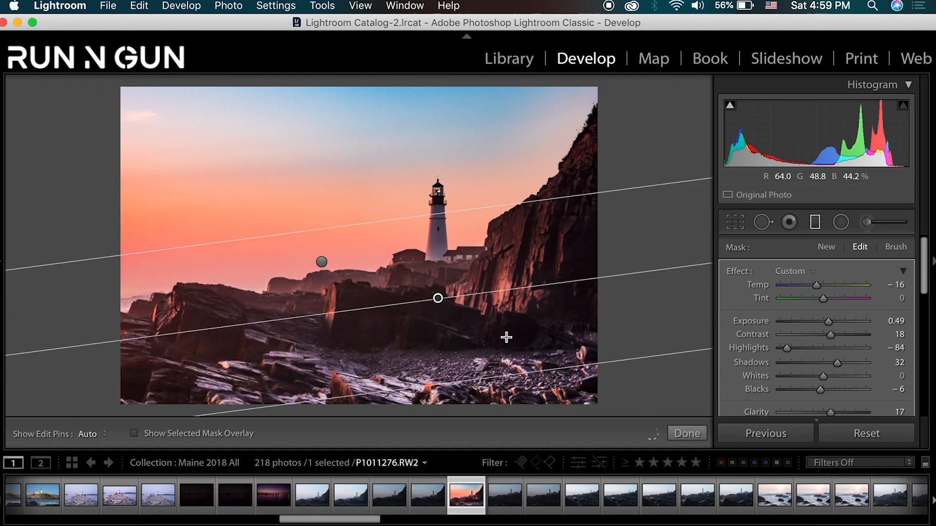
# - Compare the lighthouse photo with the graduated filters switched off and on
pyautogui.scroll(-10, 847, 337)
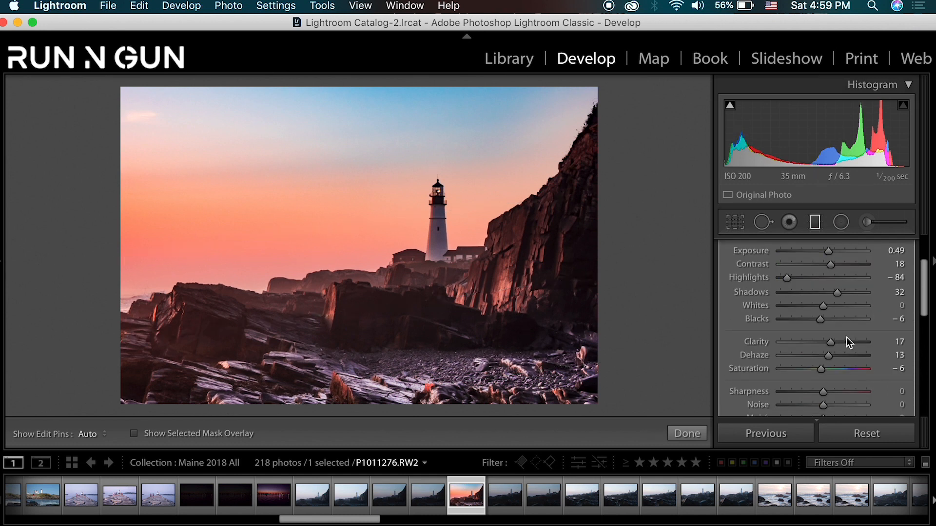
pyautogui.scroll(2, 840, 350)
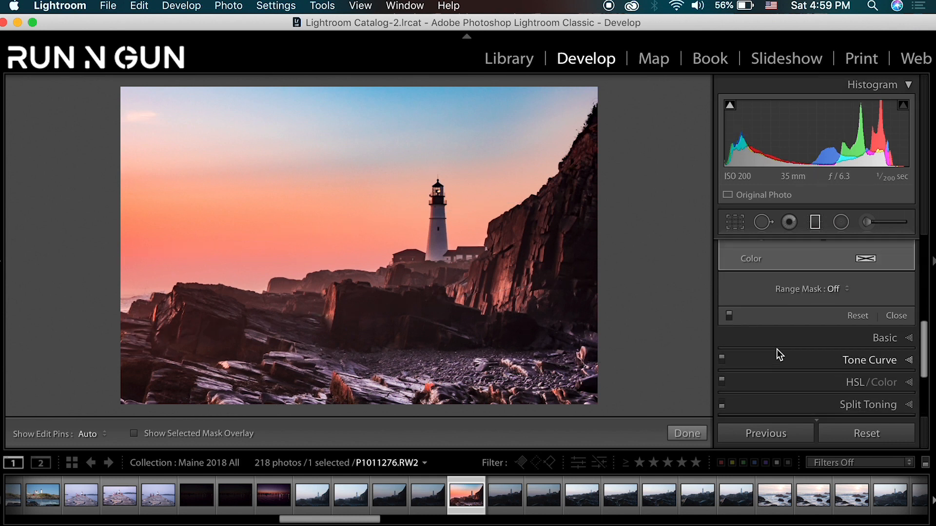
pyautogui.click(730, 316)
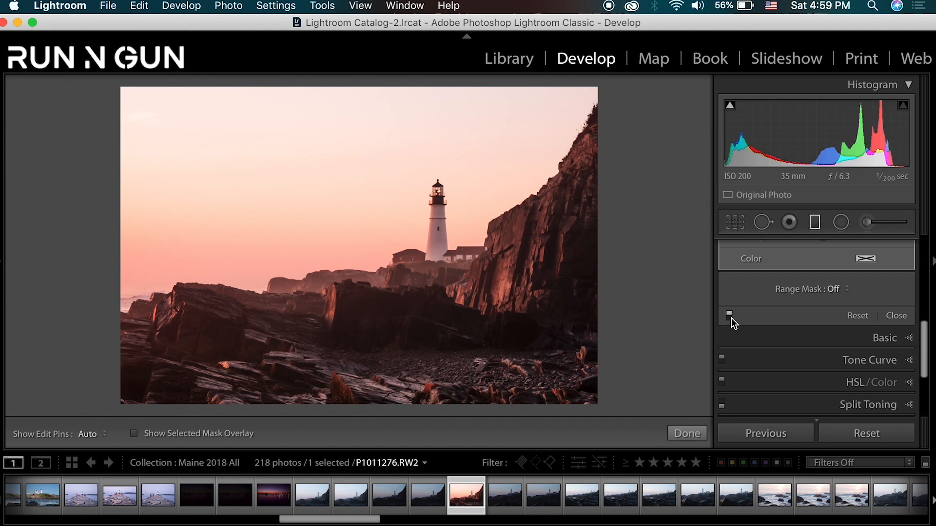
pyautogui.click(731, 318)
pyautogui.scroll(5, 778, 360)
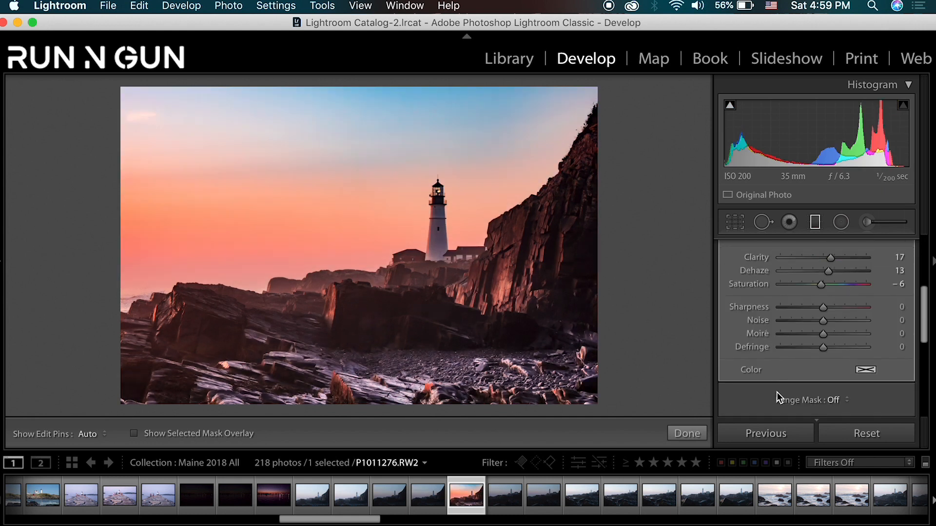
pyautogui.scroll(1, 820, 382)
pyautogui.scroll(3, 820, 381)
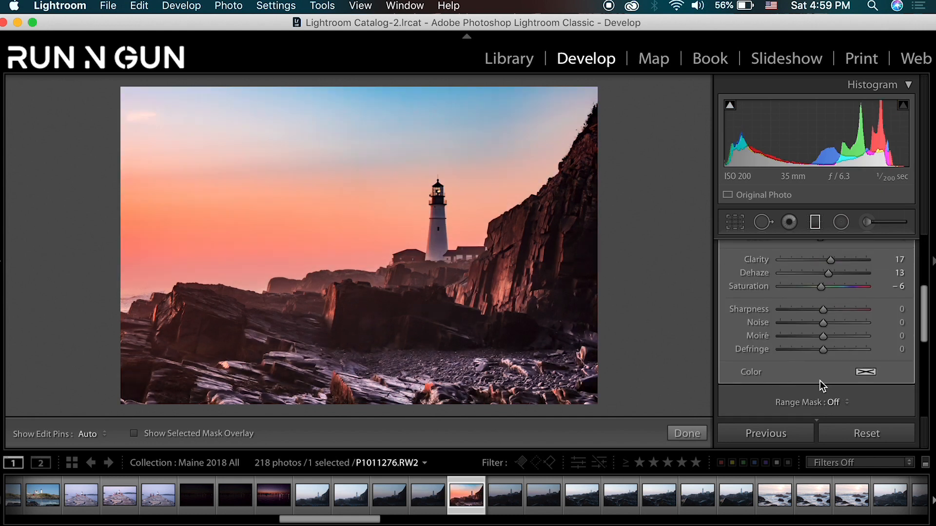
# - Set the foreground filter's Clarity to 28 while checking the rocks up close, and test its Noise at -65 before resetting it
pyautogui.click(493, 395)
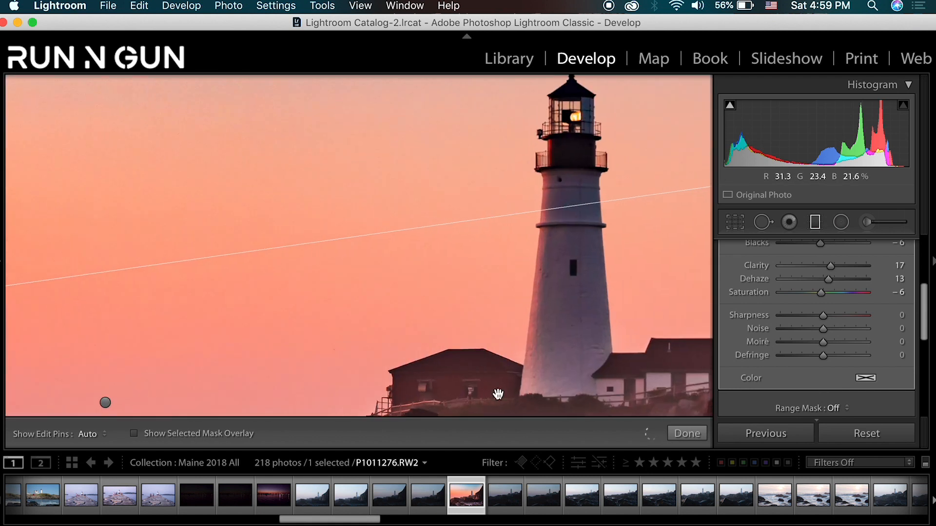
pyautogui.moveTo(497, 394); pyautogui.dragTo(368, 106)
pyautogui.moveTo(447, 230); pyautogui.dragTo(372, 25)
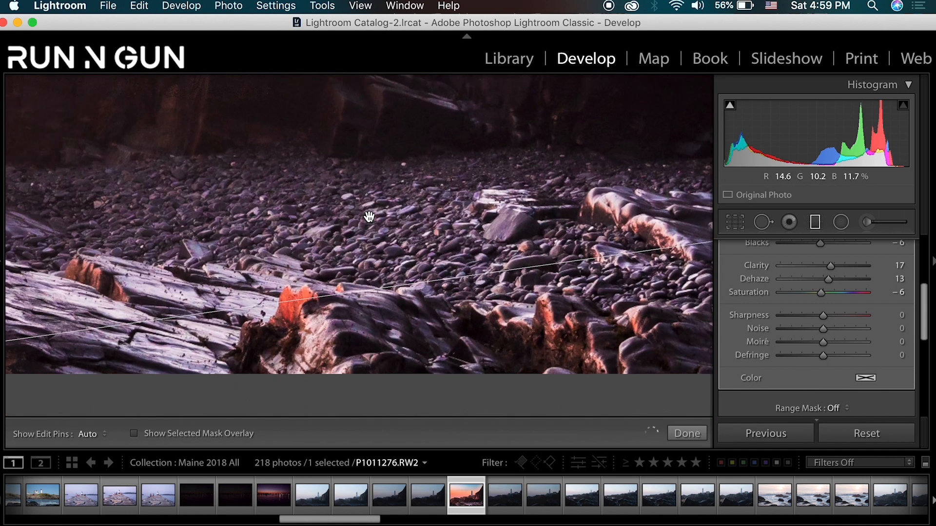
pyautogui.moveTo(344, 292); pyautogui.dragTo(603, 329)
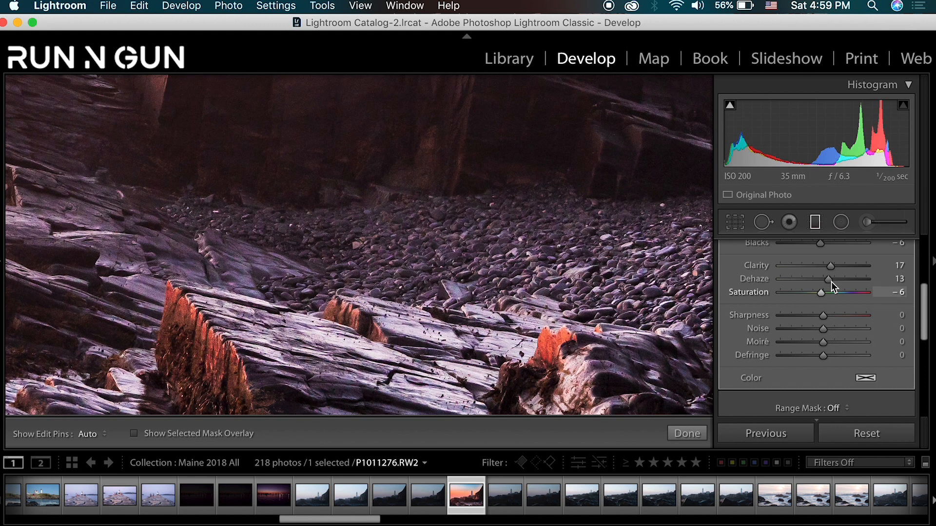
pyautogui.moveTo(833, 267); pyautogui.dragTo(836, 265)
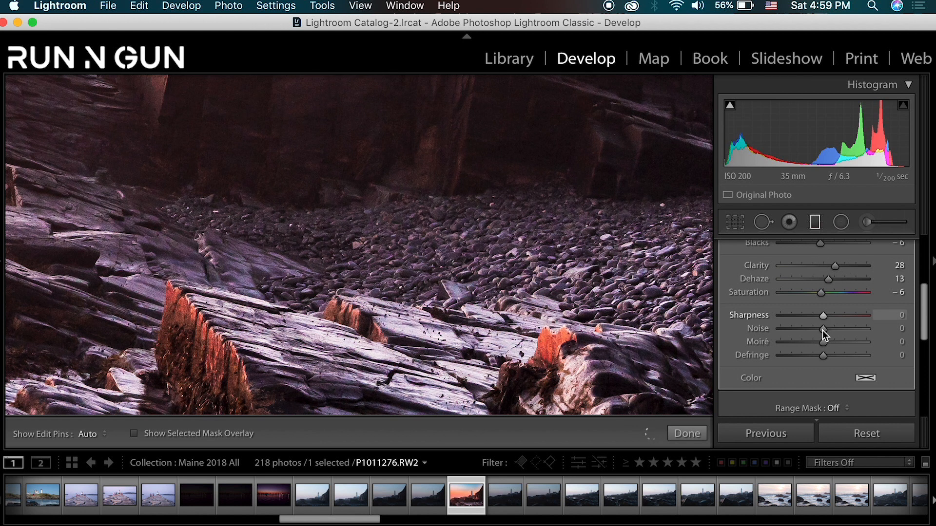
pyautogui.moveTo(823, 330); pyautogui.dragTo(794, 328)
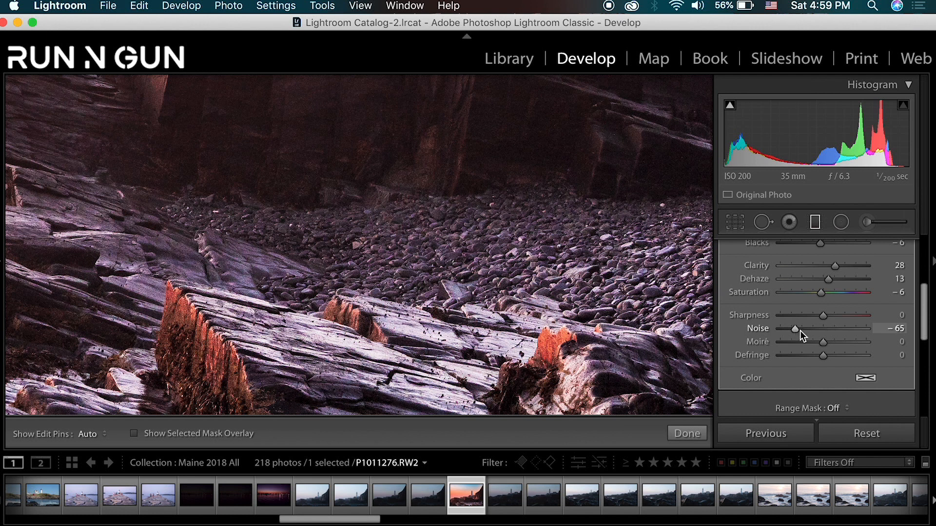
pyautogui.doubleClick(797, 330)
# - Reset the foreground filter's Temp to 0 and set its Exposure to 0.15 and Shadows to 56
pyautogui.scroll(1, 820, 317)
pyautogui.scroll(1, 789, 343)
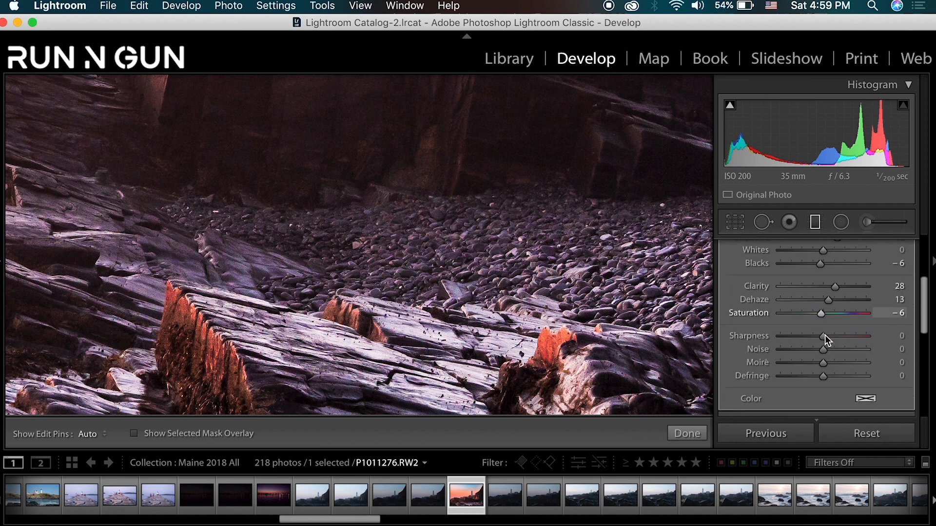
pyautogui.scroll(5, 814, 348)
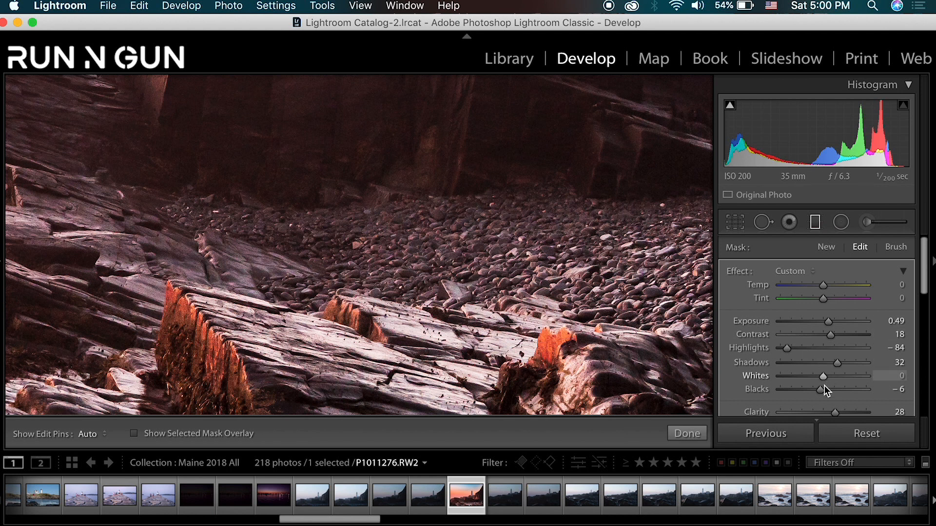
pyautogui.click(826, 323)
pyautogui.moveTo(826, 324); pyautogui.dragTo(824, 323)
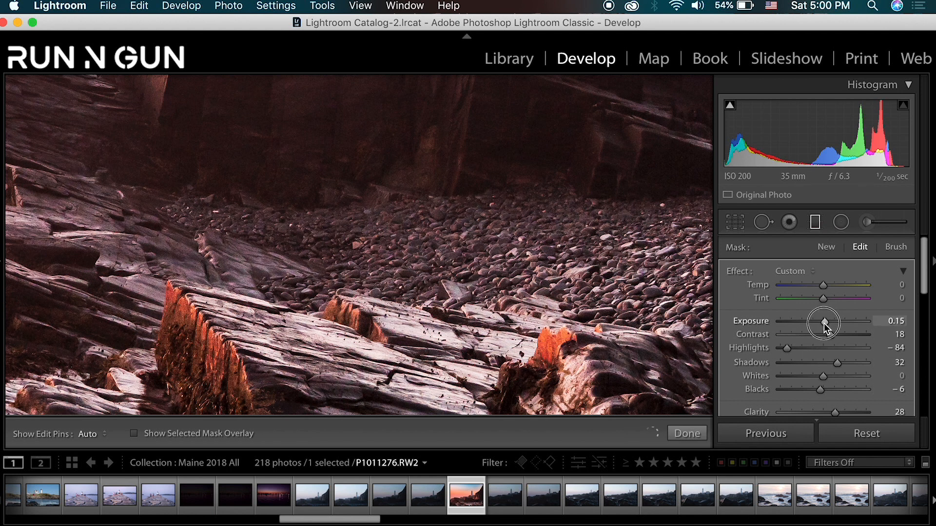
pyautogui.moveTo(840, 362); pyautogui.dragTo(847, 361)
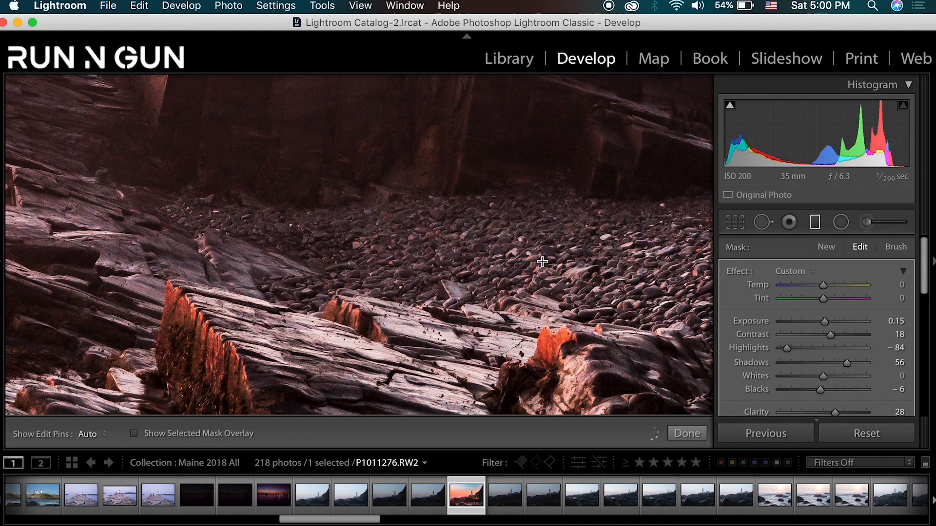
# - Move the foreground filter slightly lower, finish it, and compare the whole photo before and after editing
pyautogui.press('z')
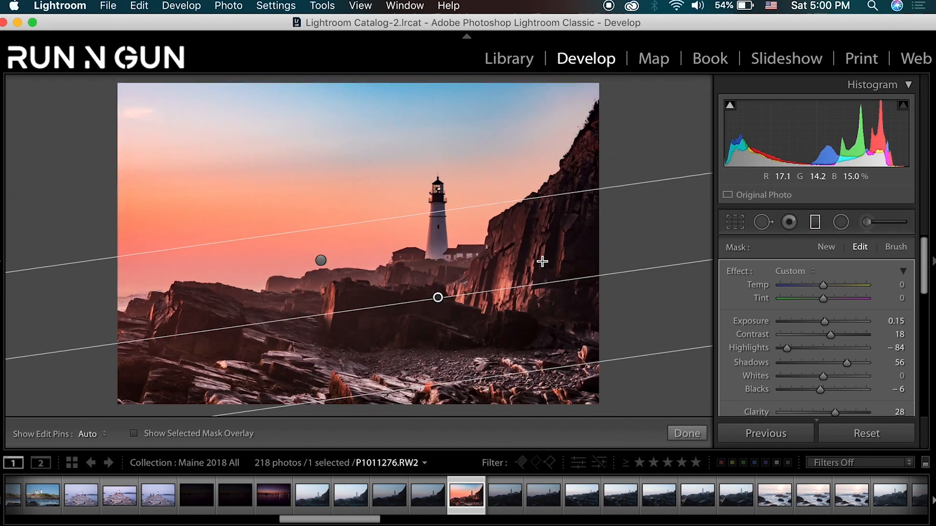
pyautogui.moveTo(438, 298)
pyautogui.mouseDown()
pyautogui.moveTo(421, 264)
pyautogui.moveTo(426, 312)
pyautogui.moveTo(424, 302)
pyautogui.mouseUp()
pyautogui.press('Return')
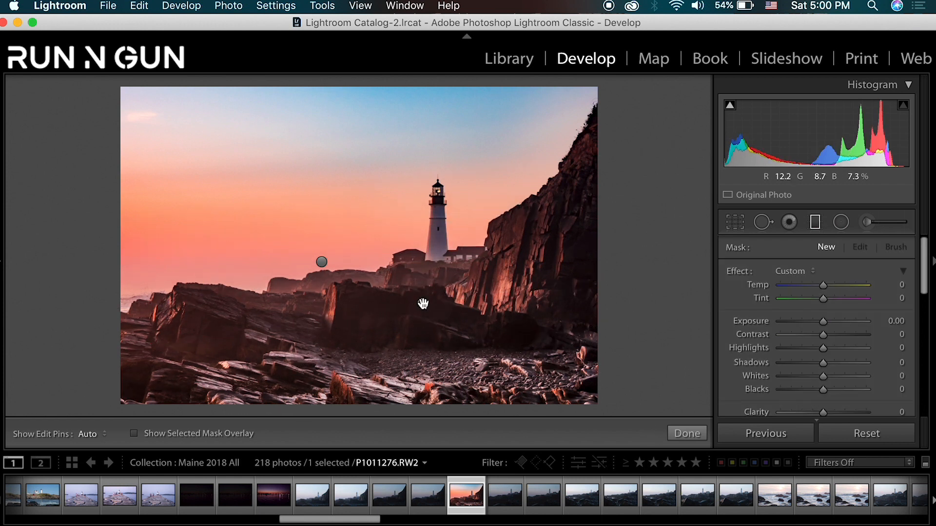
pyautogui.press('Return')
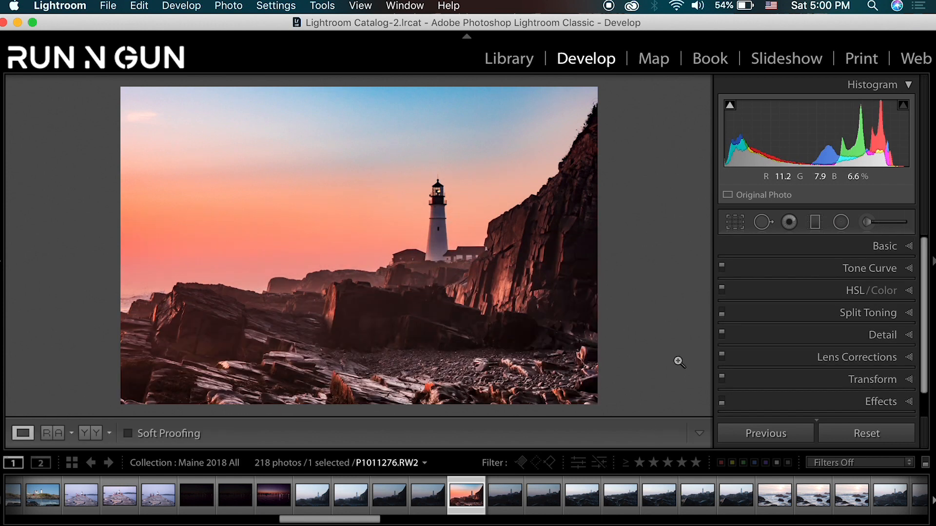
pyautogui.press('\\')
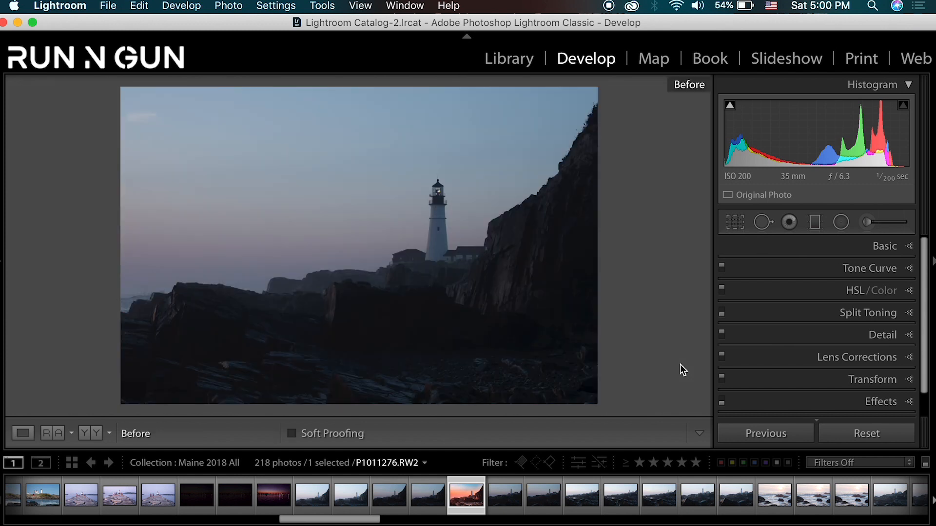
pyautogui.press('\\')
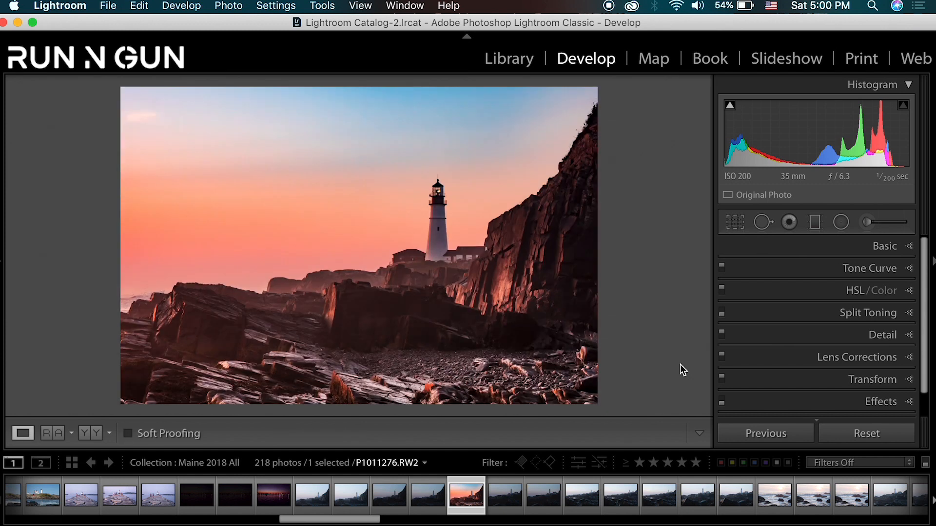
# - Create a virtual copy of the edited lighthouse photo, check the original, and select the copy
pyautogui.rightClick(466, 500)
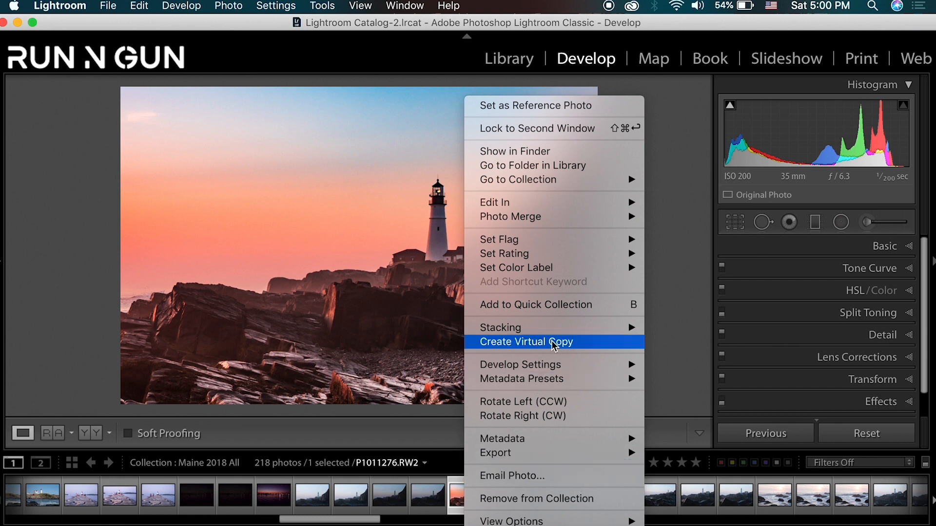
pyautogui.click(526, 341)
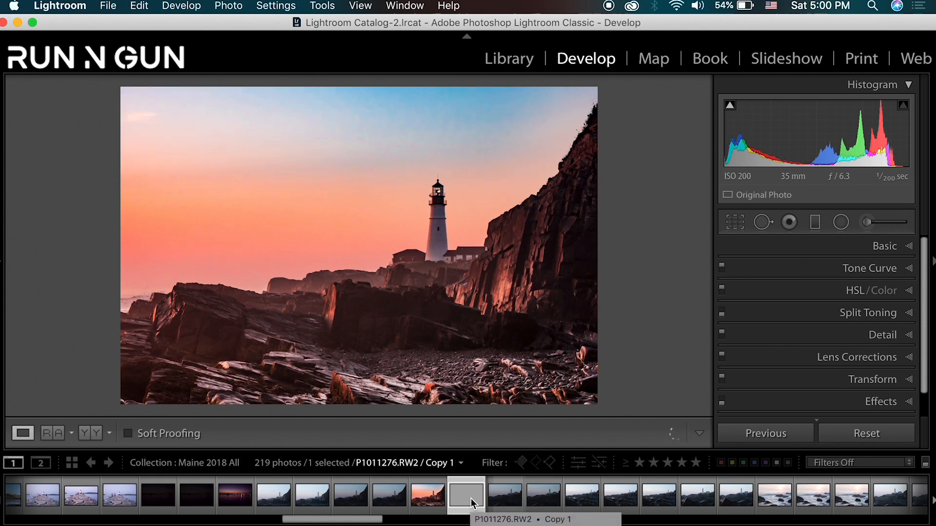
pyautogui.click(433, 498)
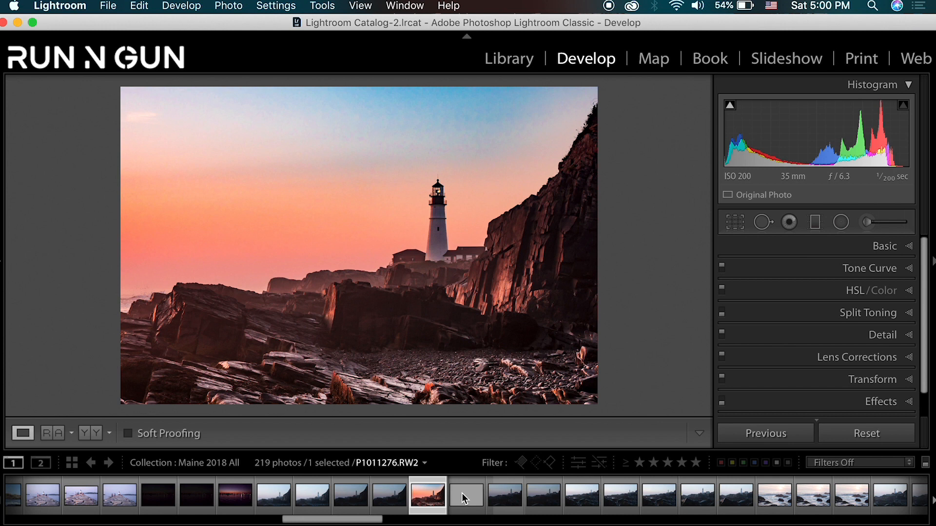
pyautogui.click(452, 496)
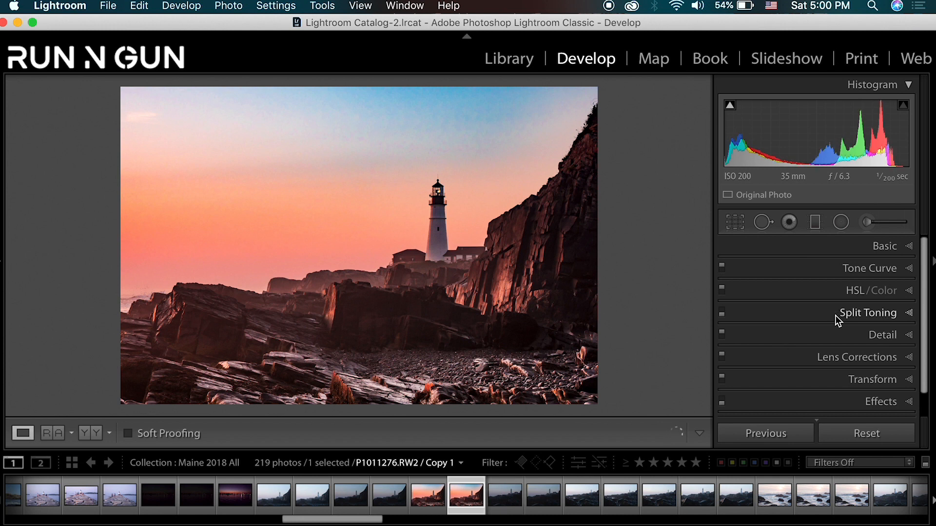
# - Reset all develop settings on the virtual copy of the lighthouse photo
pyautogui.moveTo(1, 268)
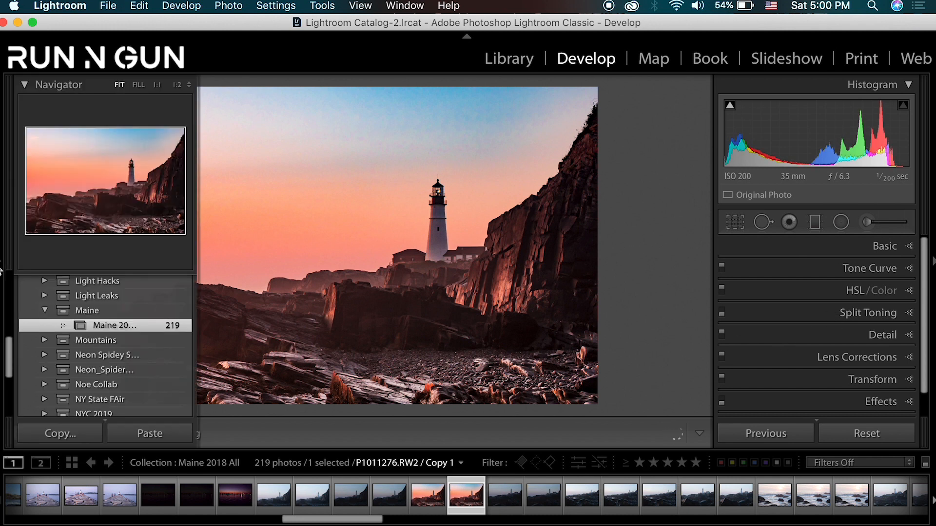
pyautogui.click(228, 5)
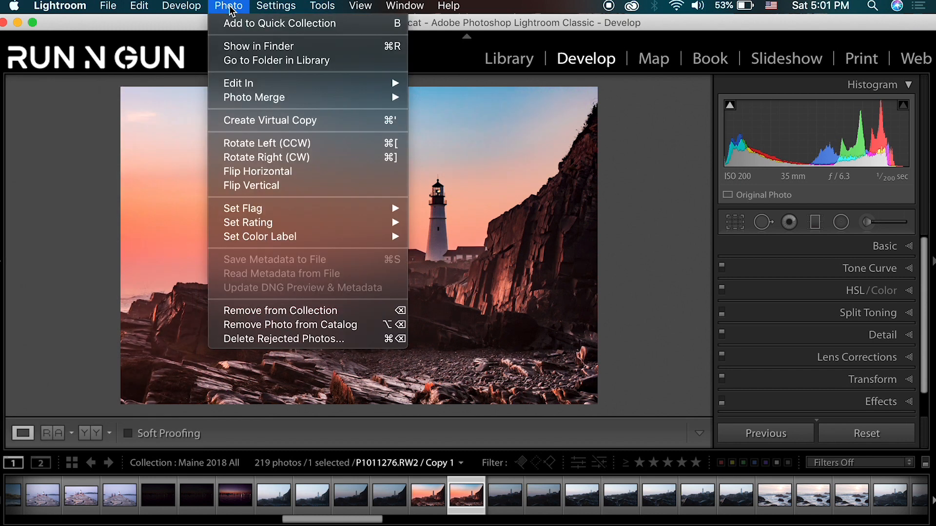
pyautogui.moveTo(195, 7)
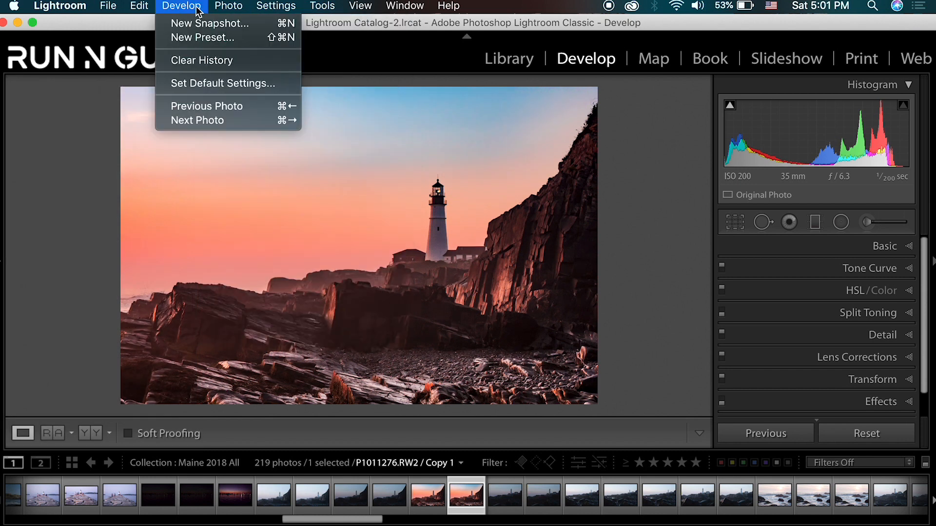
pyautogui.moveTo(332, 6)
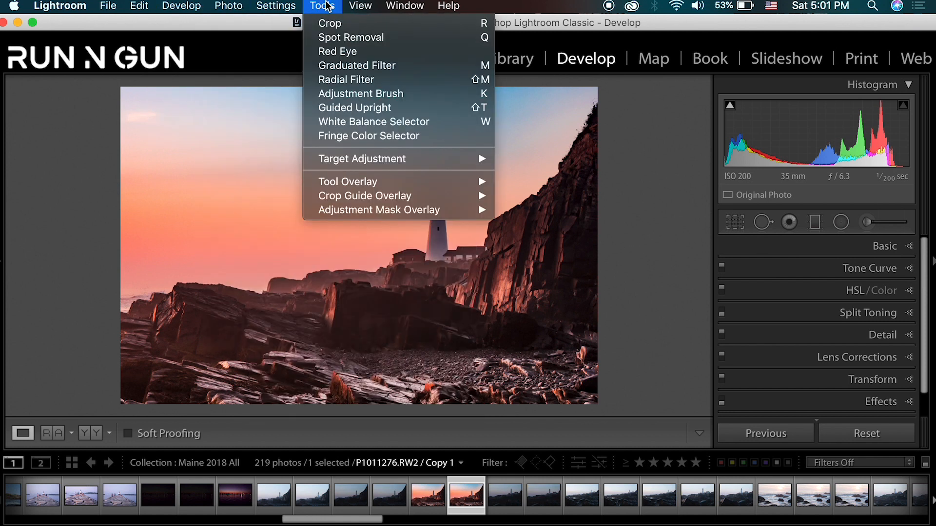
pyautogui.moveTo(276, 6)
pyautogui.click(297, 23)
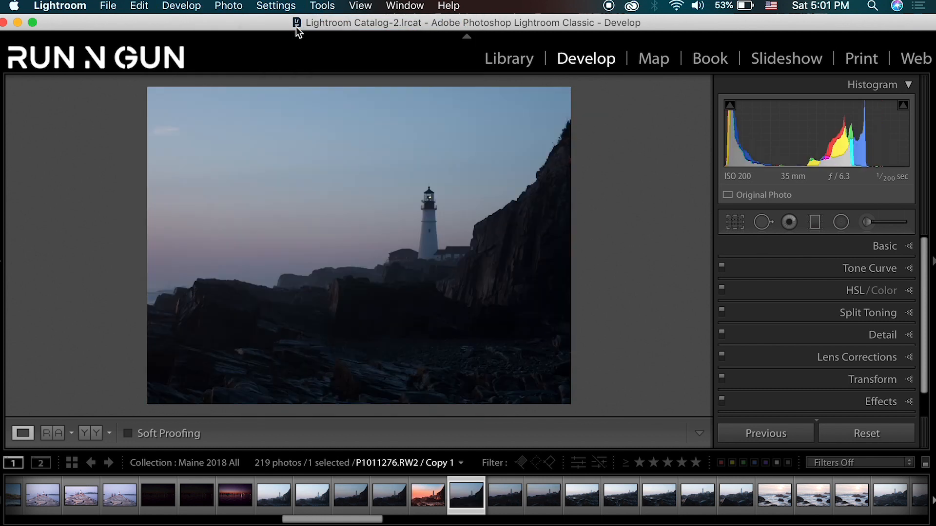
# - Crop the lighthouse photo to the 2 x 3 / 4 x 6 aspect, tighten the frame and straighten it to 0.24
pyautogui.click(735, 223)
pyautogui.click(871, 271)
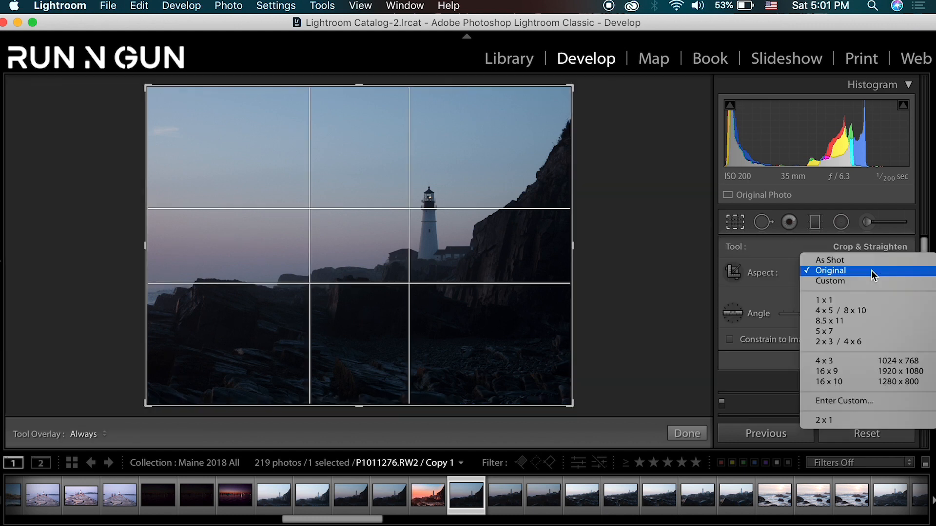
pyautogui.click(894, 342)
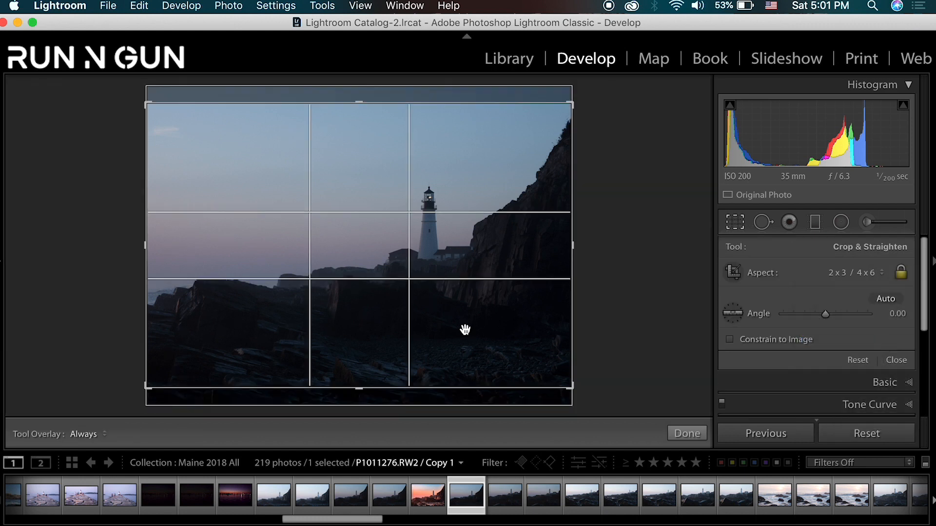
pyautogui.moveTo(464, 328); pyautogui.dragTo(460, 317)
pyautogui.moveTo(137, 242); pyautogui.dragTo(201, 271)
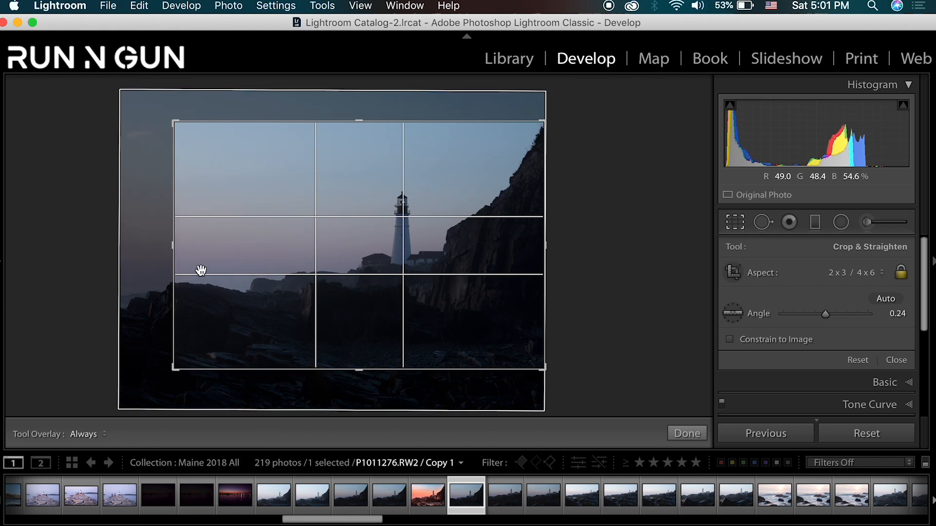
pyautogui.press('Return')
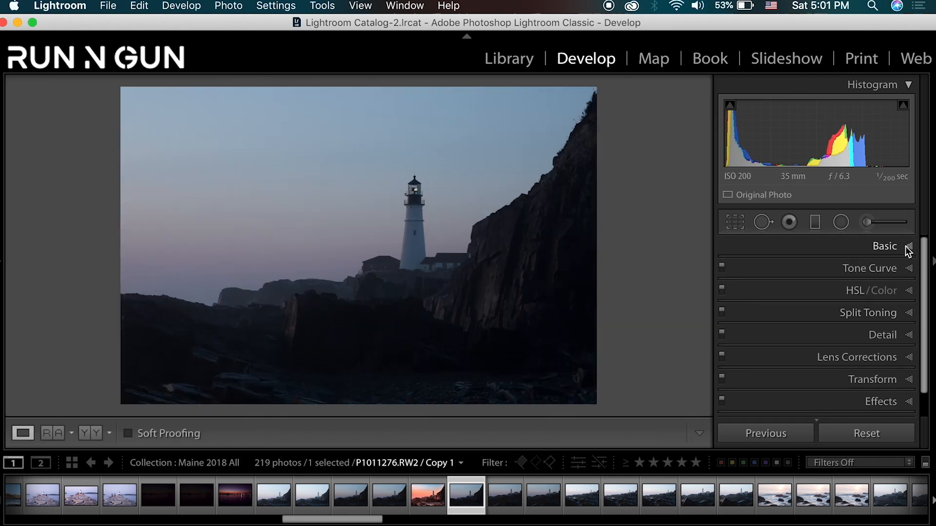
# - Sample the white balance from the lighthouse and the rocks, and set Temp to 4,464 and Tint to +15
pyautogui.click(908, 248)
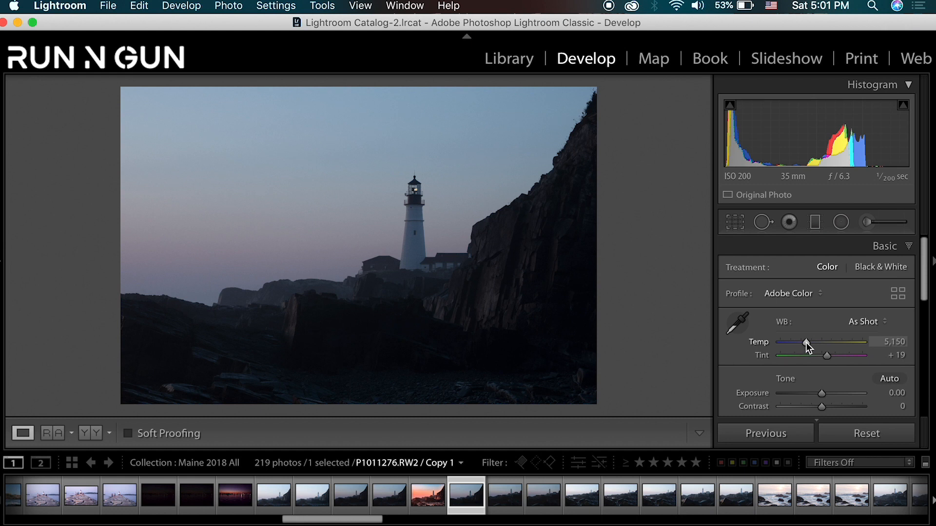
pyautogui.click(737, 323)
pyautogui.click(414, 260)
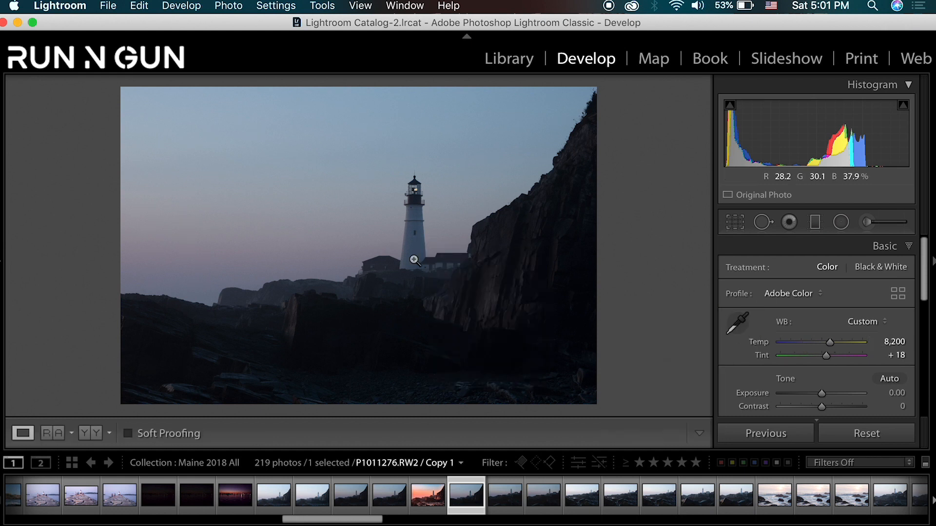
pyautogui.click(737, 323)
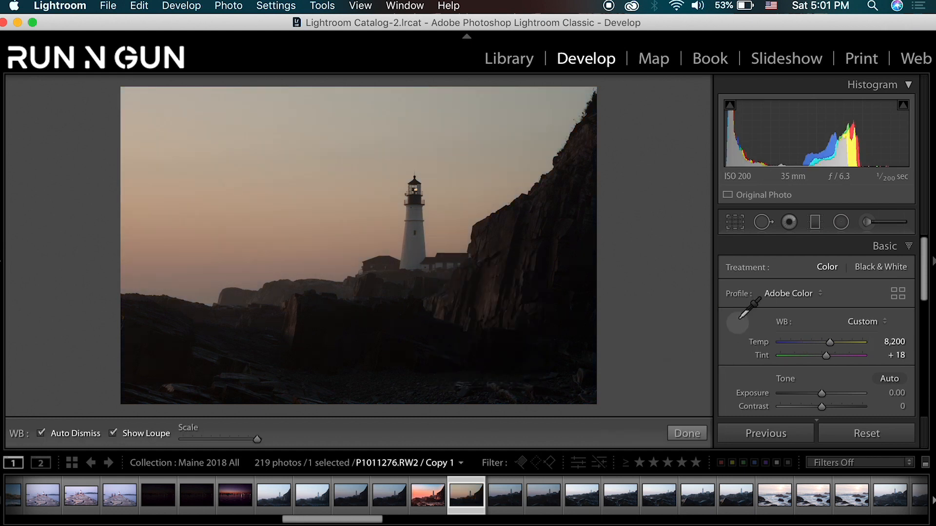
pyautogui.click(493, 297)
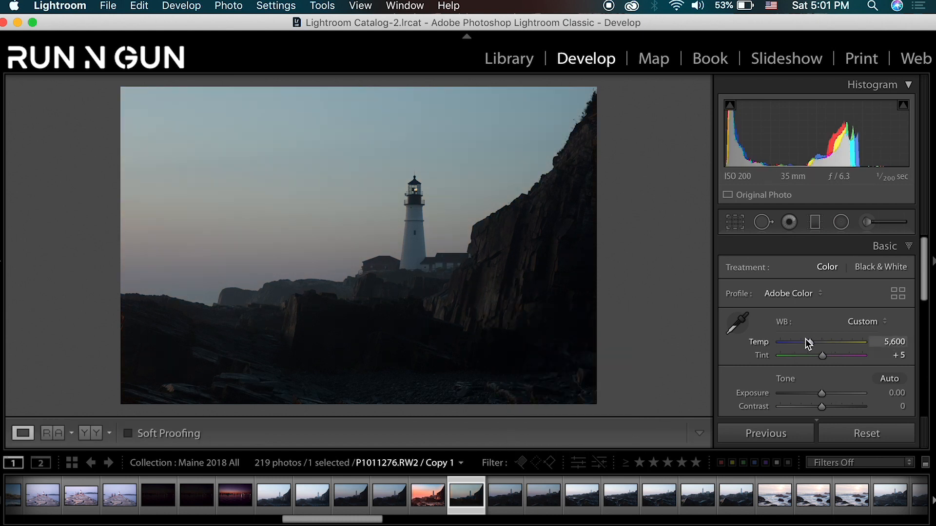
pyautogui.moveTo(805, 338); pyautogui.dragTo(827, 353)
# - Set Contrast to +31, Shadows to +58, Whites to +22, Blacks to -24 and Clarity to +26
pyautogui.scroll(-5, 747, 372)
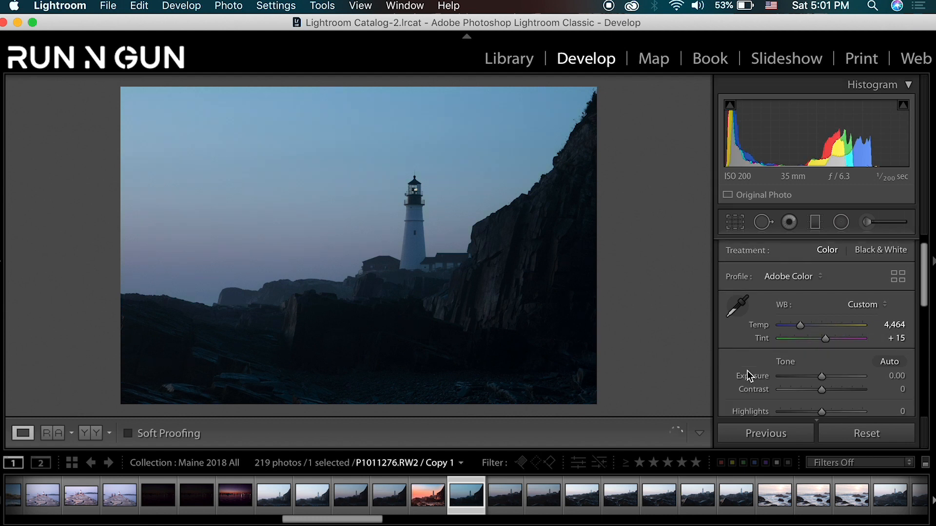
pyautogui.moveTo(832, 309); pyautogui.dragTo(834, 309)
pyautogui.click(831, 357)
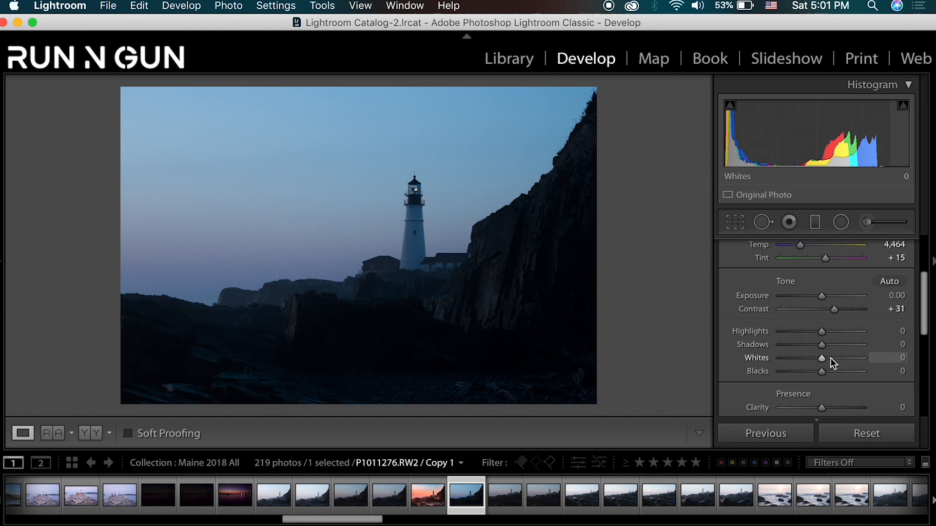
pyautogui.moveTo(828, 344); pyautogui.dragTo(846, 343)
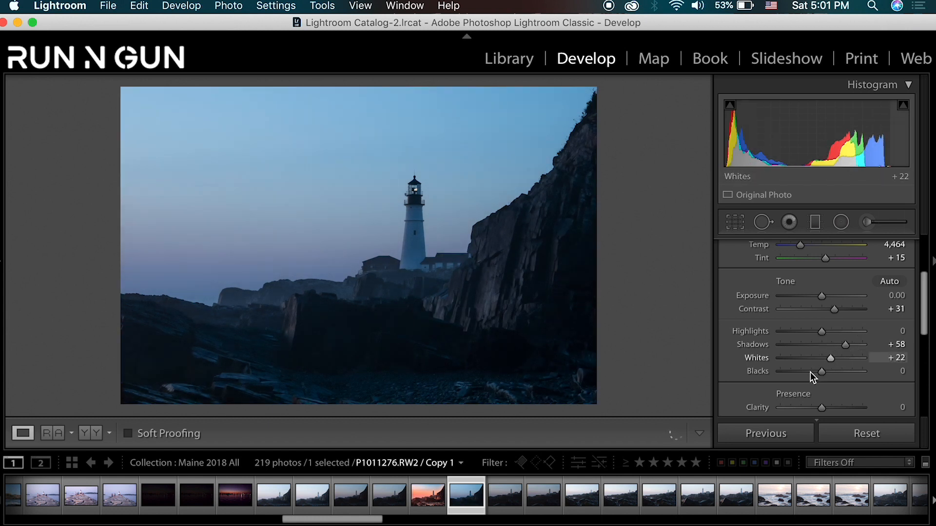
pyautogui.moveTo(810, 372); pyautogui.dragTo(834, 380)
pyautogui.scroll(-1, 833, 360)
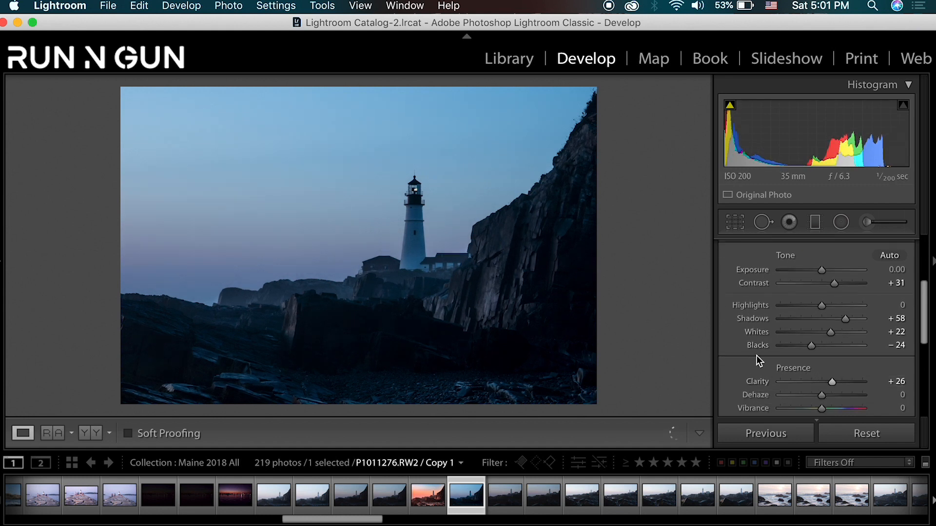
pyautogui.scroll(-1, 765, 352)
# - Recrop the photo to 16 x 9, rotate it to -0.37 and enlarge the crop to include more of the scene
pyautogui.click(735, 222)
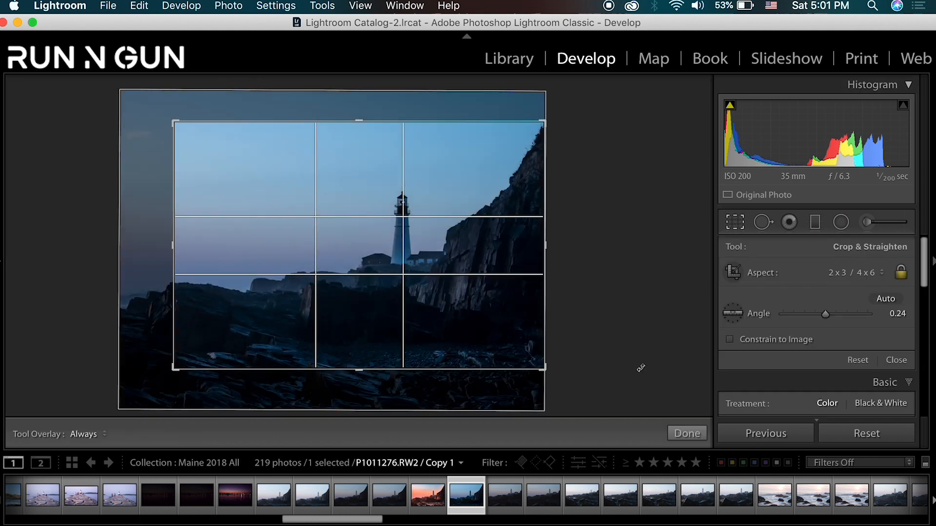
pyautogui.moveTo(643, 367); pyautogui.dragTo(645, 367)
pyautogui.click(848, 276)
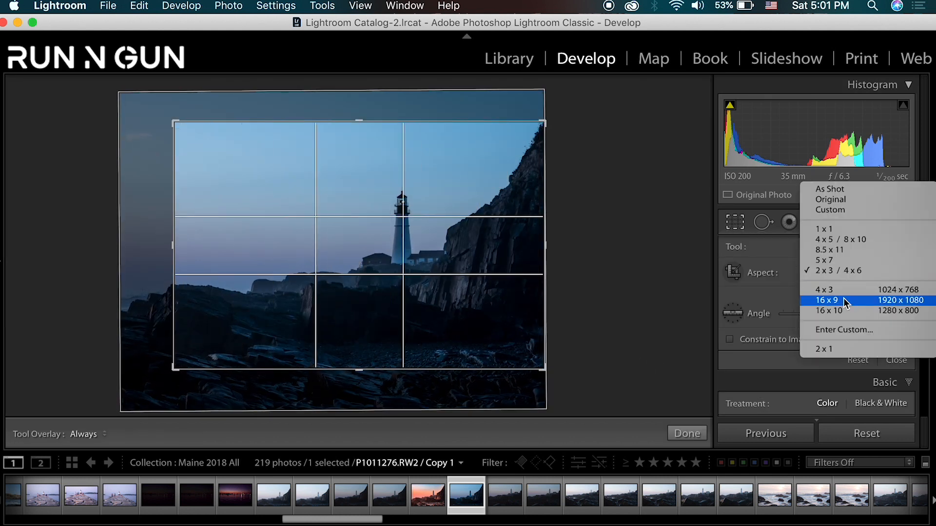
pyautogui.click(843, 297)
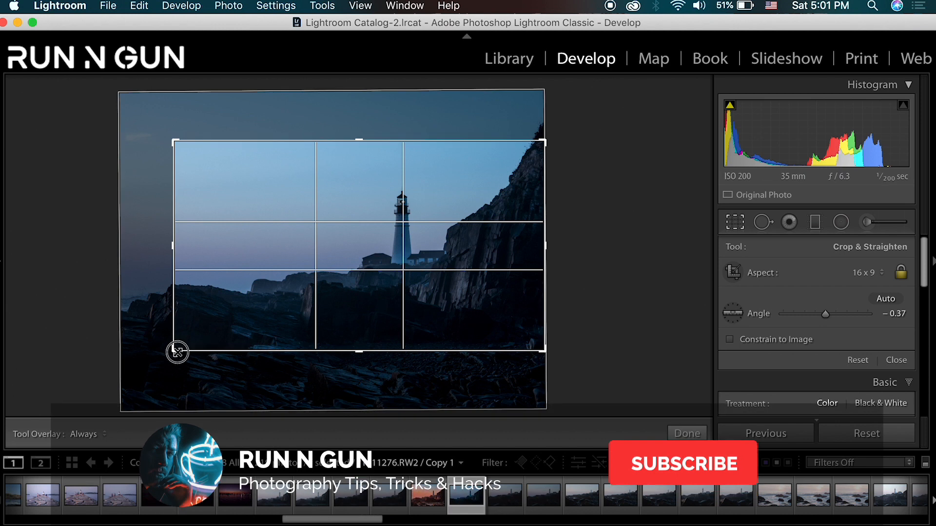
pyautogui.moveTo(176, 350); pyautogui.dragTo(142, 364)
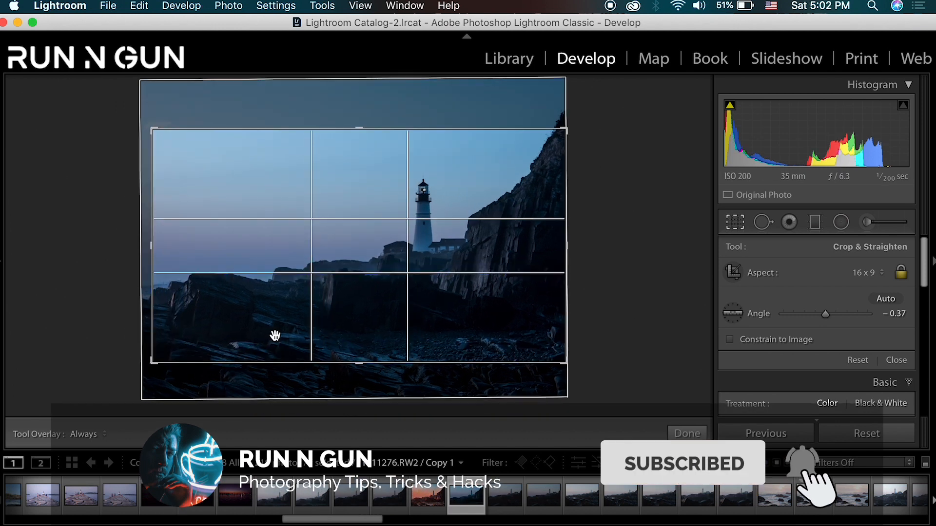
pyautogui.press('Return')
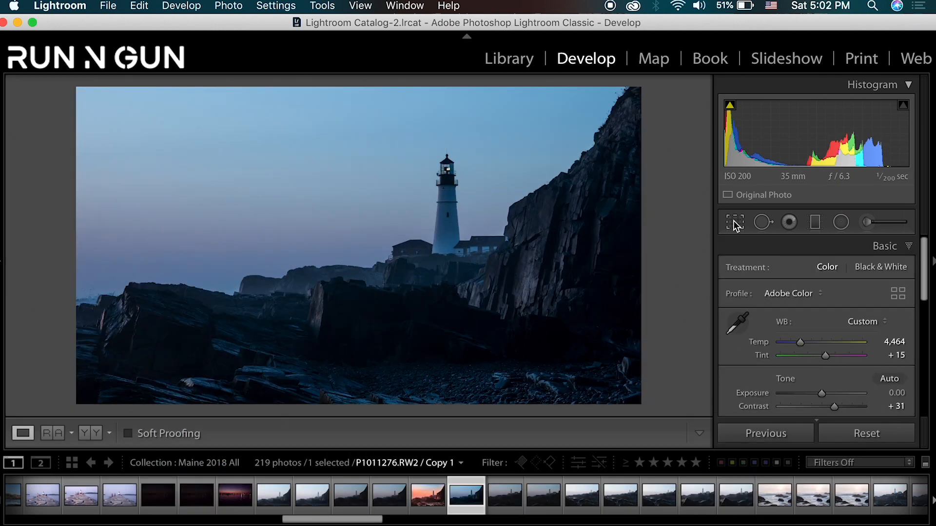
# - Trim the left edge of the 16 x 9 crop slightly and apply it
pyautogui.press('r')
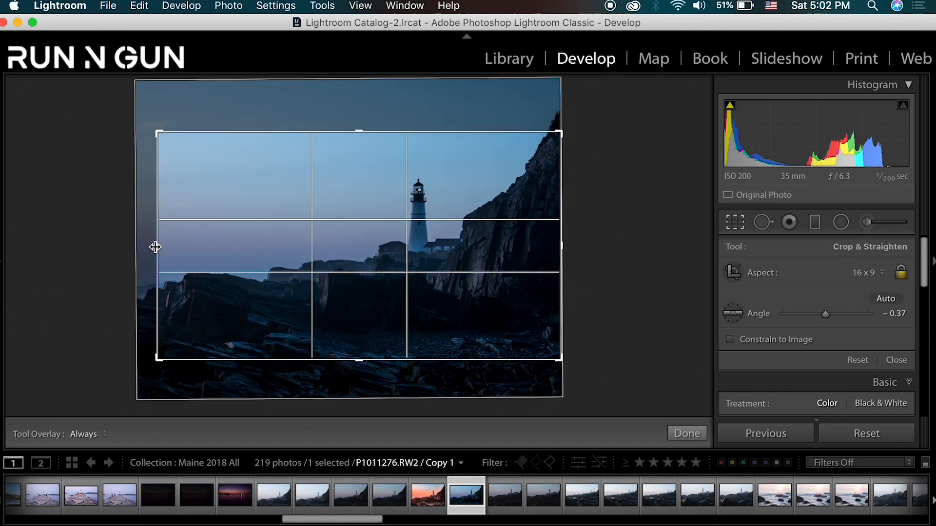
pyautogui.press('Return')
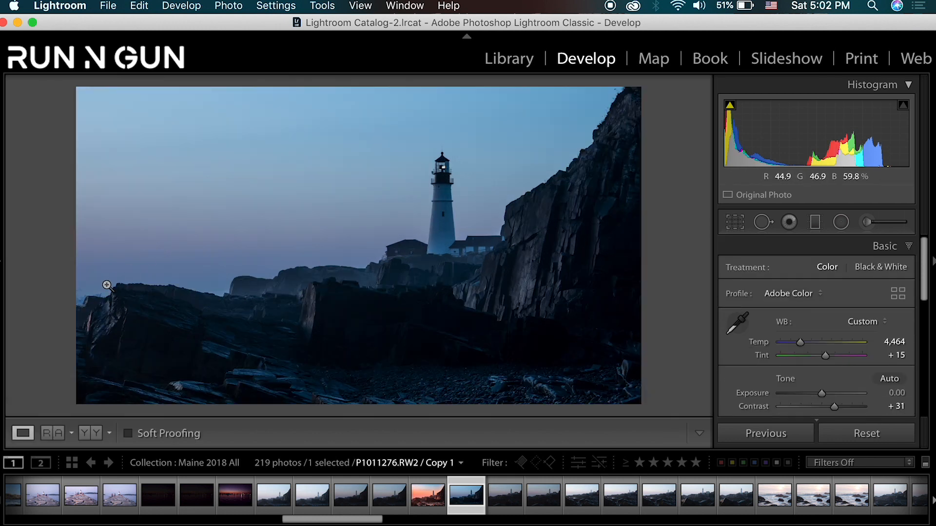
pyautogui.click(81, 300)
pyautogui.click(71, 332)
# - Set Dehaze to +9 and Vibrance to +39, and raise the white balance Tint to +37
pyautogui.scroll(-5, 858, 355)
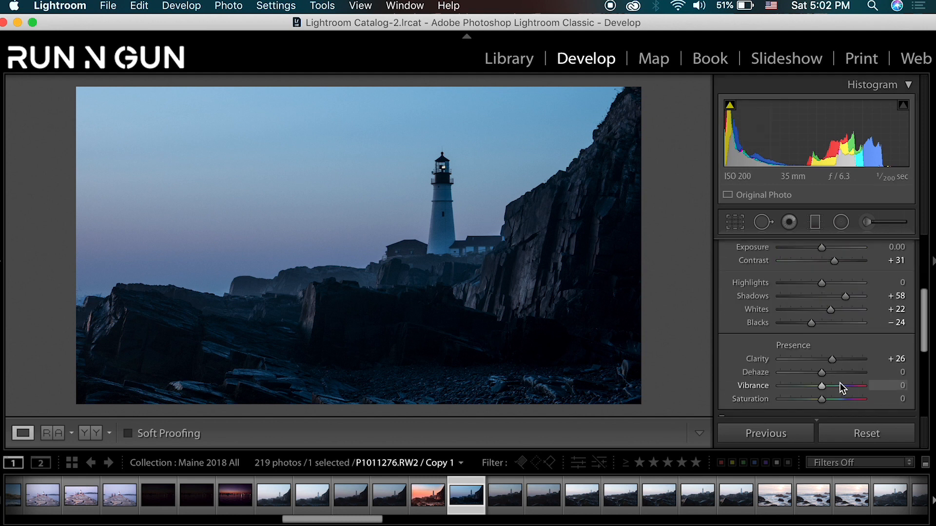
pyautogui.moveTo(823, 372); pyautogui.dragTo(840, 390)
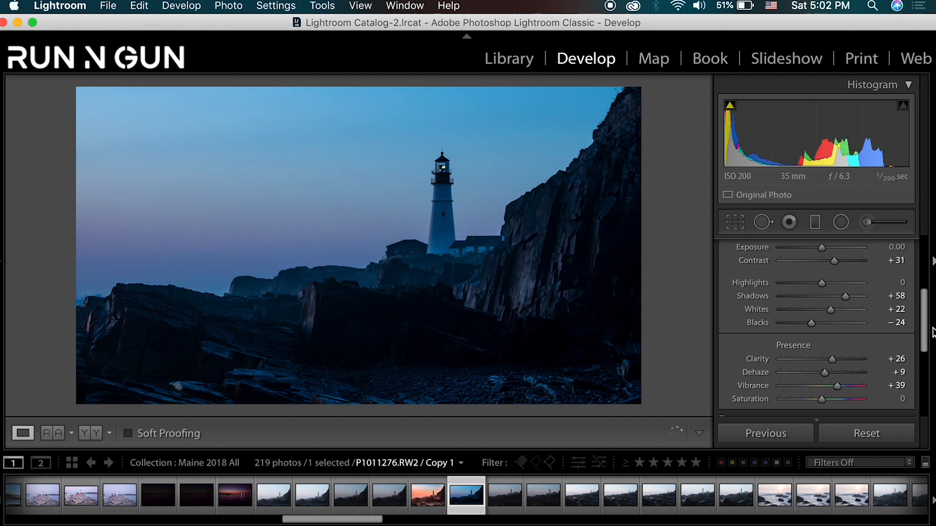
pyautogui.moveTo(925, 318); pyautogui.dragTo(924, 327)
pyautogui.scroll(-5, 852, 403)
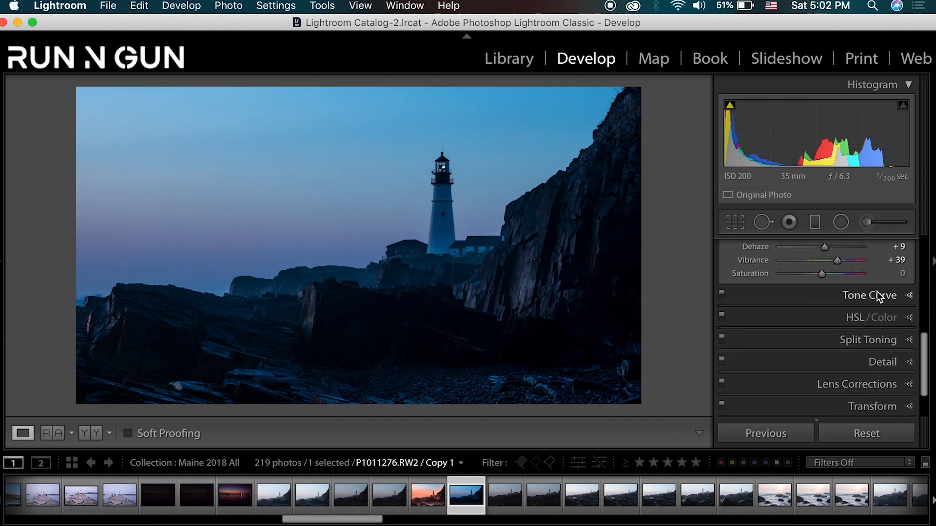
pyautogui.scroll(10, 813, 358)
pyautogui.moveTo(823, 360); pyautogui.dragTo(832, 354)
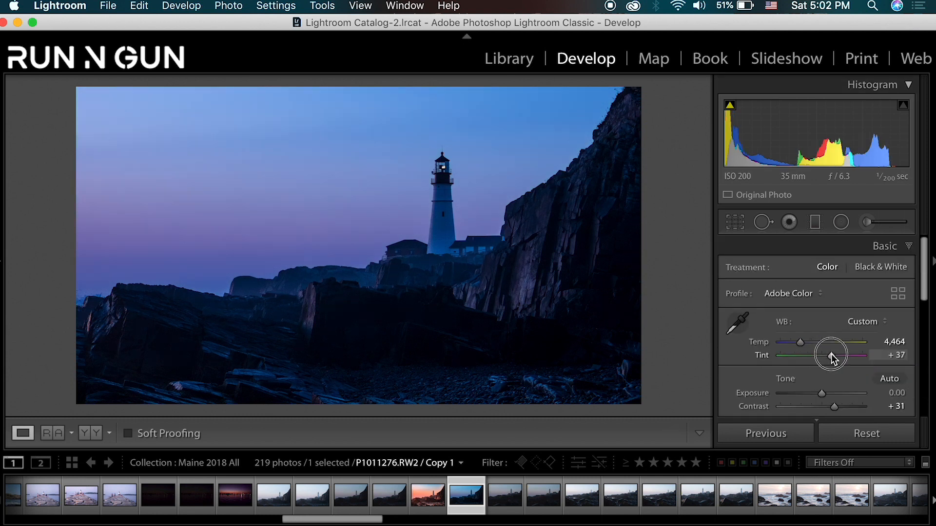
# - Shift the Blue hue to +5 using targeted adjustment on the sky, and undo the further blue hue shift
pyautogui.moveTo(921, 248); pyautogui.dragTo(922, 358)
pyautogui.scroll(-4, 920, 341)
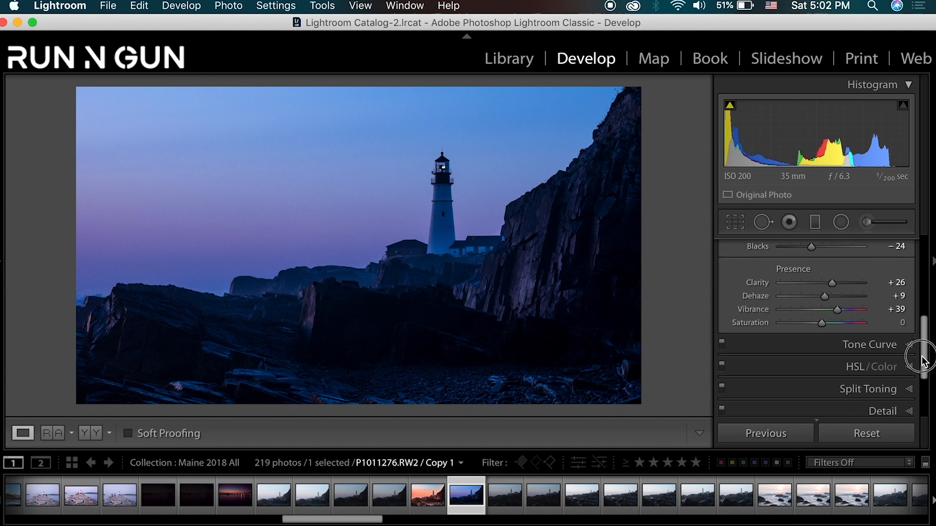
pyautogui.click(908, 350)
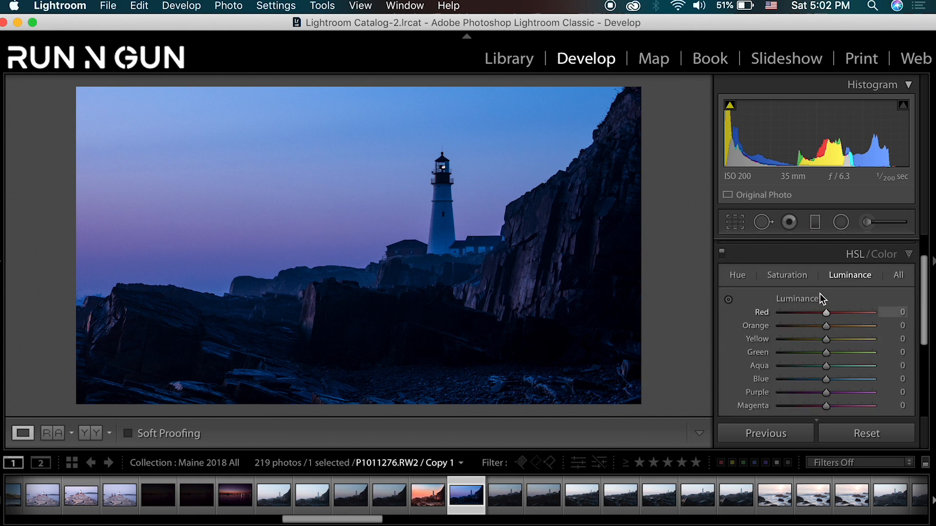
pyautogui.click(738, 276)
pyautogui.click(729, 299)
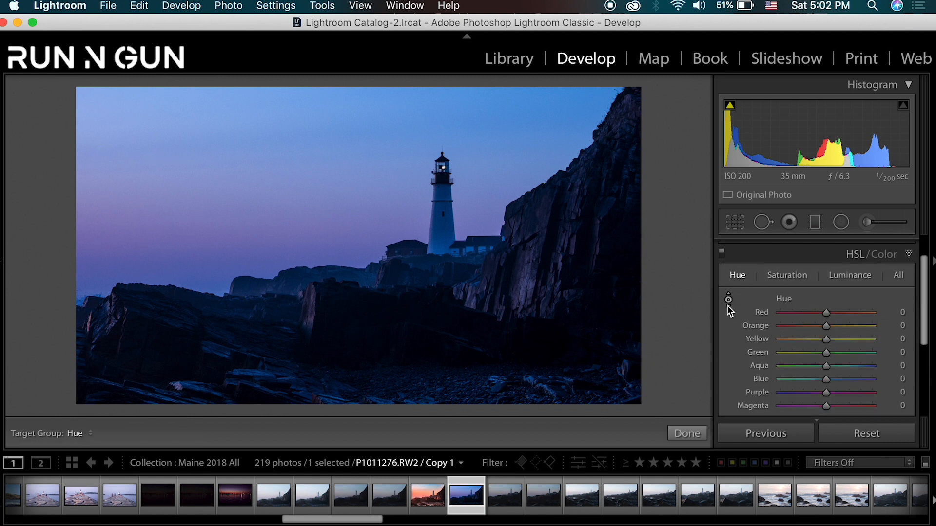
pyautogui.moveTo(538, 135)
pyautogui.mouseDown()
pyautogui.moveTo(539, 115)
pyautogui.moveTo(539, 158)
pyautogui.moveTo(536, 130)
pyautogui.mouseUp()
pyautogui.moveTo(242, 231)
pyautogui.mouseDown()
pyautogui.moveTo(233, 198)
pyautogui.moveTo(240, 240)
pyautogui.mouseUp()
pyautogui.press('super+z')
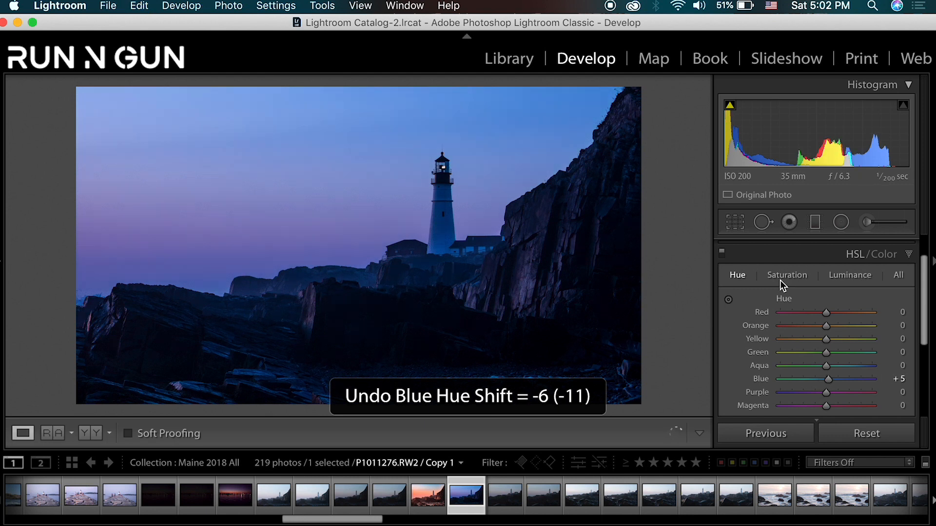
# - Raise the sky's color saturation with targeted adjustment, setting Blue to +33 and Purple to +11
pyautogui.click(780, 281)
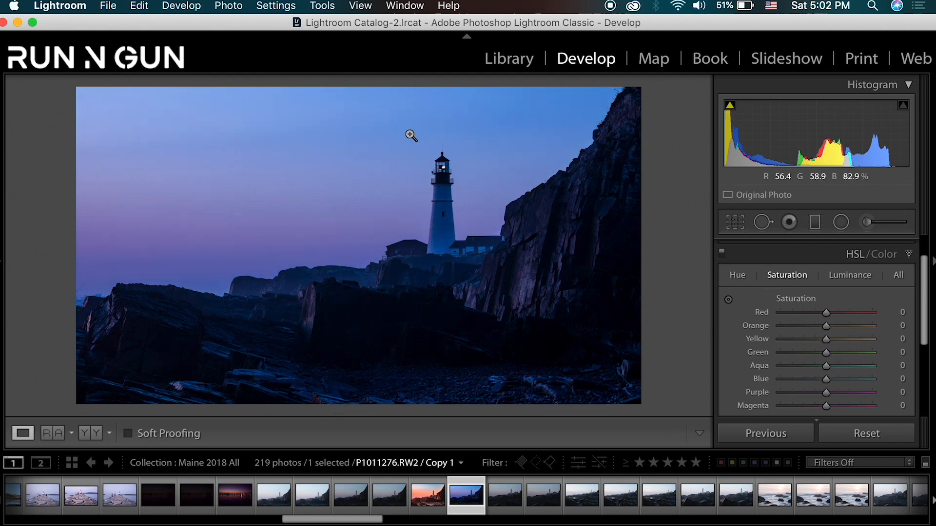
pyautogui.click(730, 303)
pyautogui.moveTo(371, 240)
pyautogui.mouseDown()
pyautogui.moveTo(371, 225)
pyautogui.moveTo(362, 236)
pyautogui.mouseUp()
pyautogui.moveTo(578, 113); pyautogui.dragTo(578, 104)
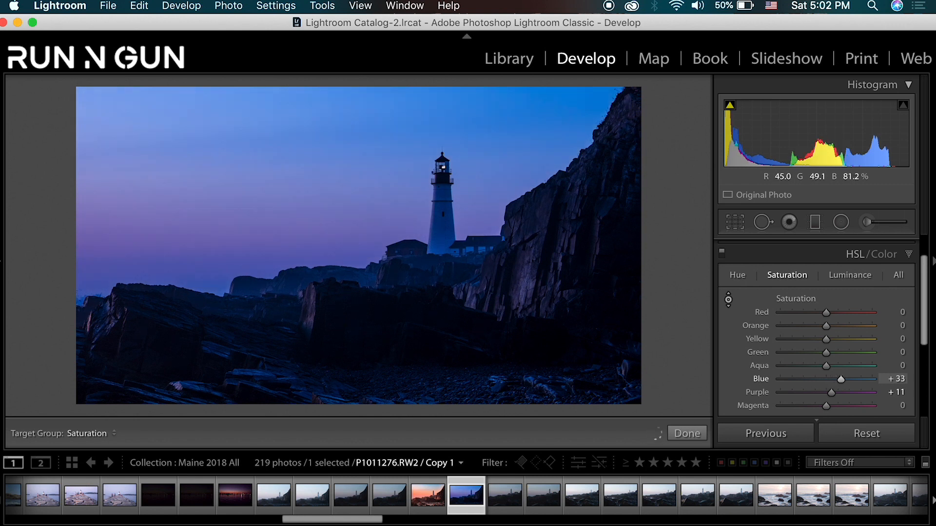
pyautogui.click(911, 258)
# - Set sharpening Amount to 63, Detail to 45 and Masking to 17, and noise reduction Luminance to 27, checking the lighthouse up close
pyautogui.click(908, 311)
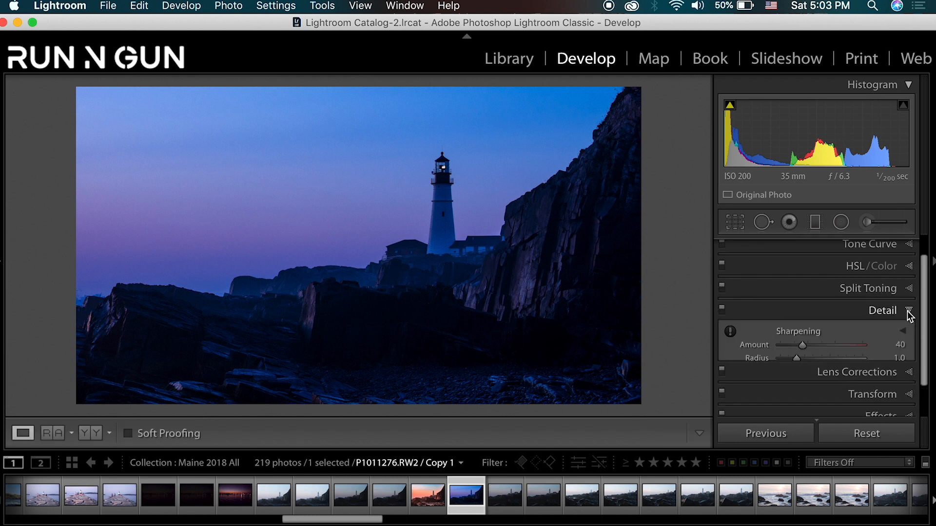
pyautogui.moveTo(802, 281); pyautogui.dragTo(814, 281)
pyautogui.moveTo(410, 184); pyautogui.dragTo(441, 280)
pyautogui.moveTo(780, 357); pyautogui.dragTo(803, 359)
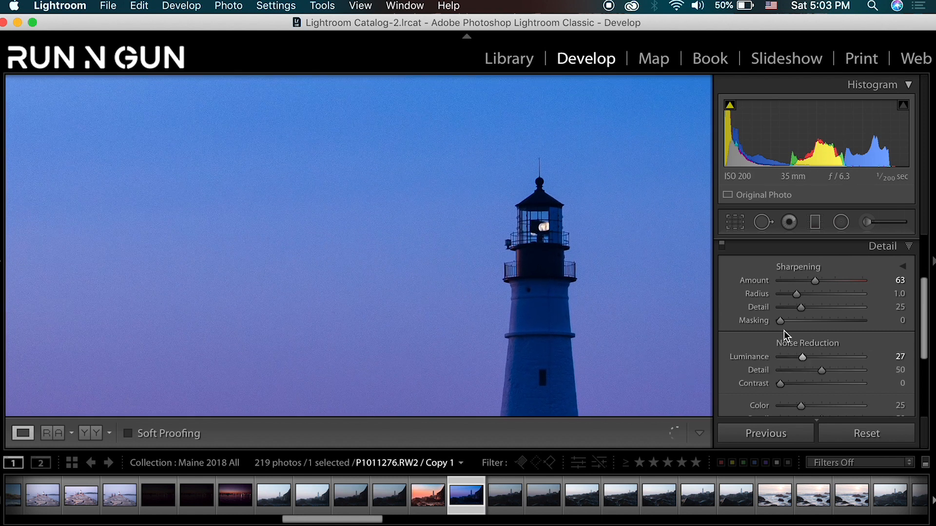
pyautogui.moveTo(780, 321); pyautogui.dragTo(817, 306)
pyautogui.click(549, 260)
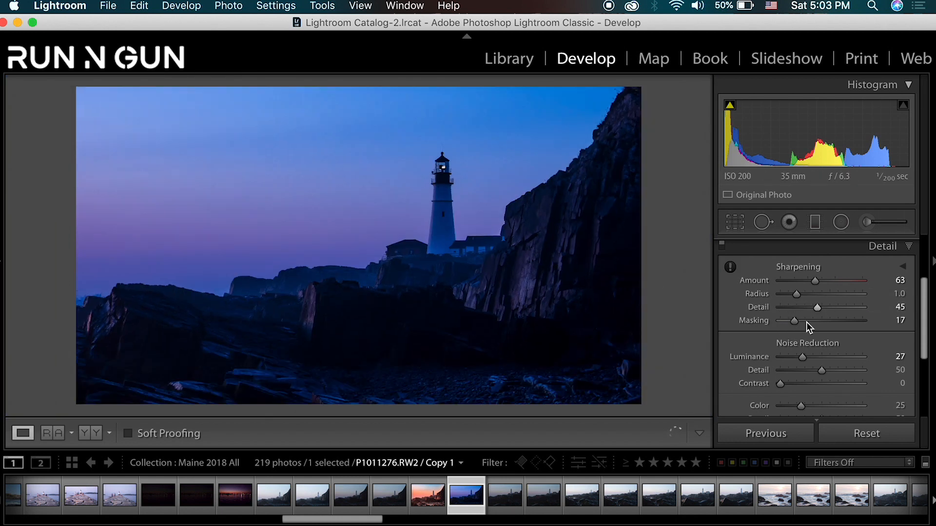
pyautogui.click(905, 253)
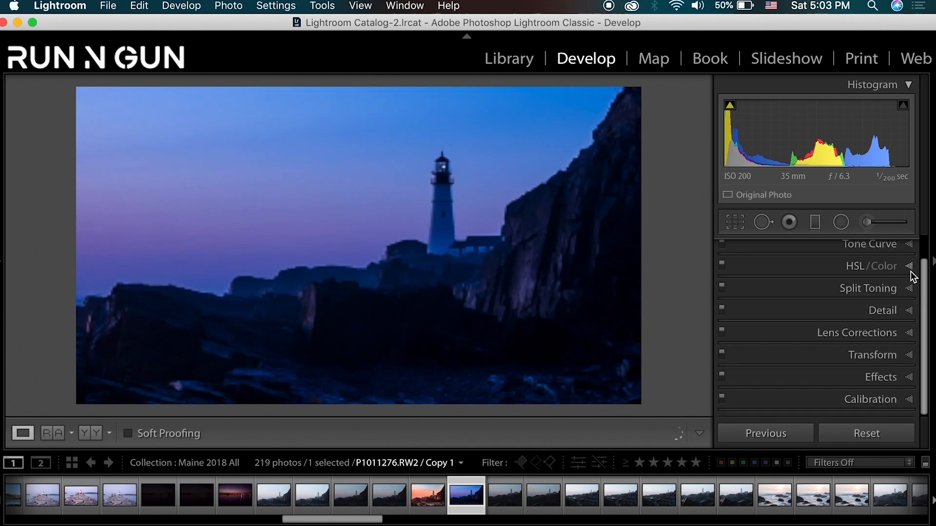
# - Add a slightly tilted graduated filter to the sky, running from its upper edge down to the horizon
pyautogui.click(817, 222)
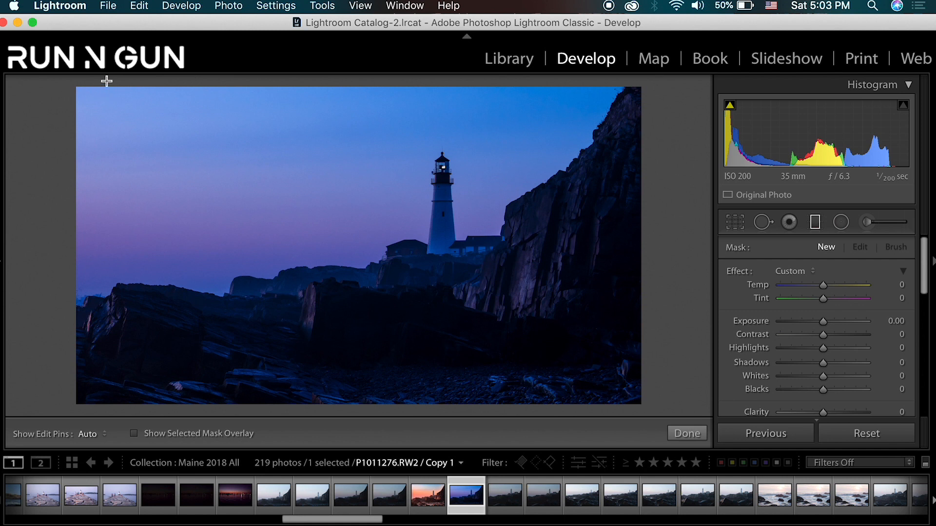
pyautogui.moveTo(99, 80); pyautogui.dragTo(124, 281)
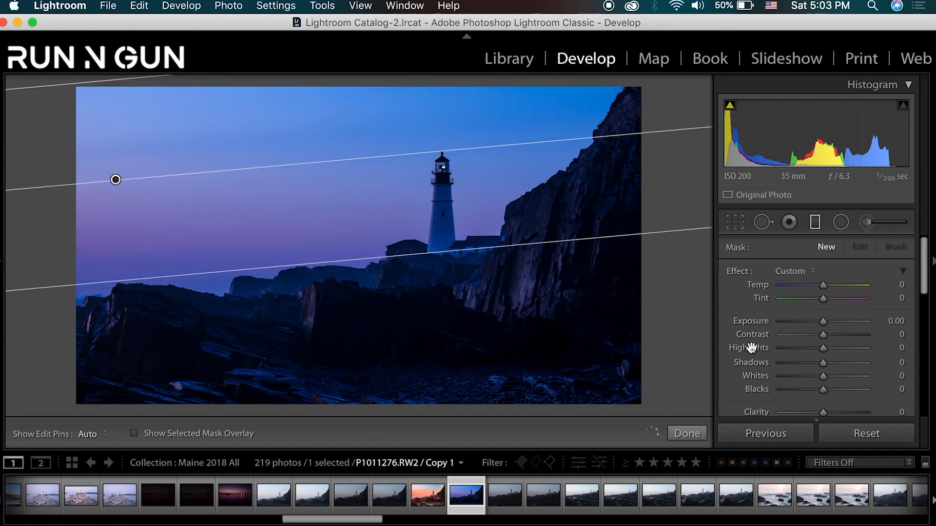
# - Try Temp at -29, 58 and 28 and Tint at -37 on the graduated filter, and reset both to zero
pyautogui.moveTo(824, 284)
pyautogui.mouseDown()
pyautogui.moveTo(844, 286)
pyautogui.moveTo(812, 290)
pyautogui.mouseUp()
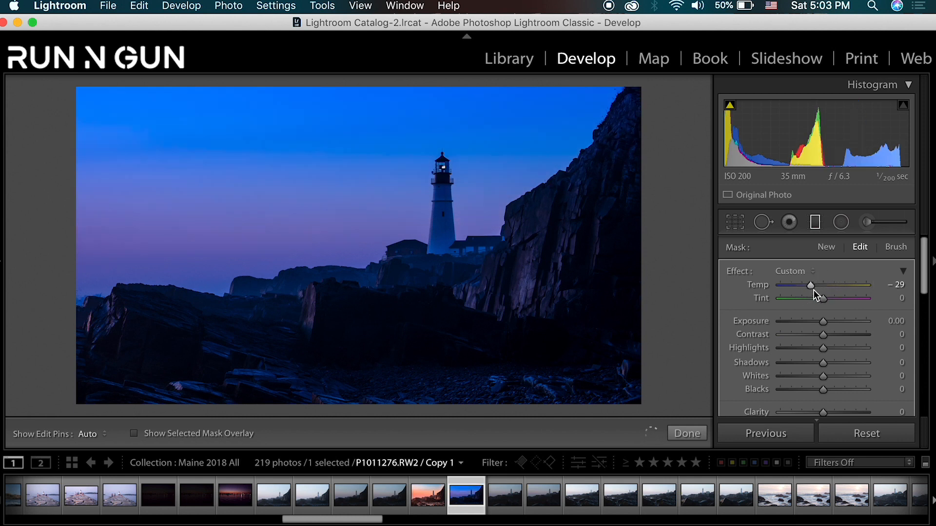
pyautogui.click(849, 286)
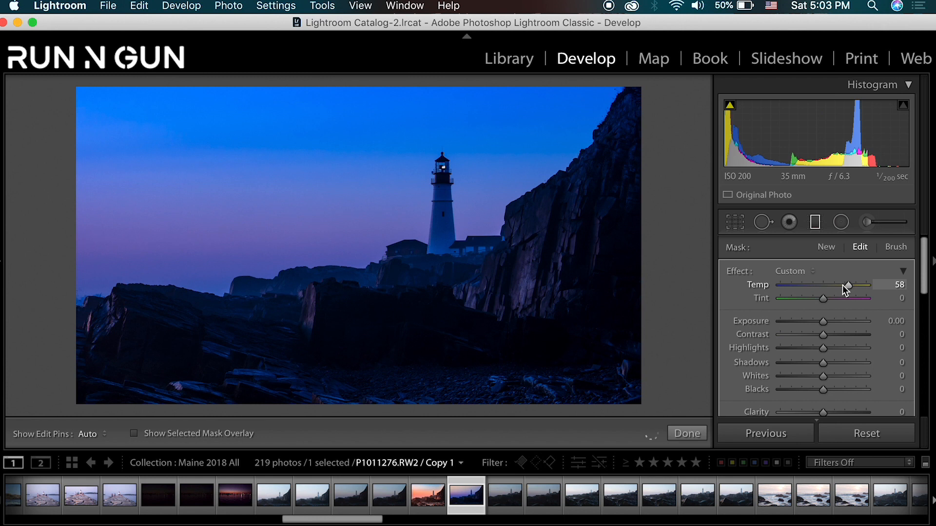
pyautogui.click(836, 285)
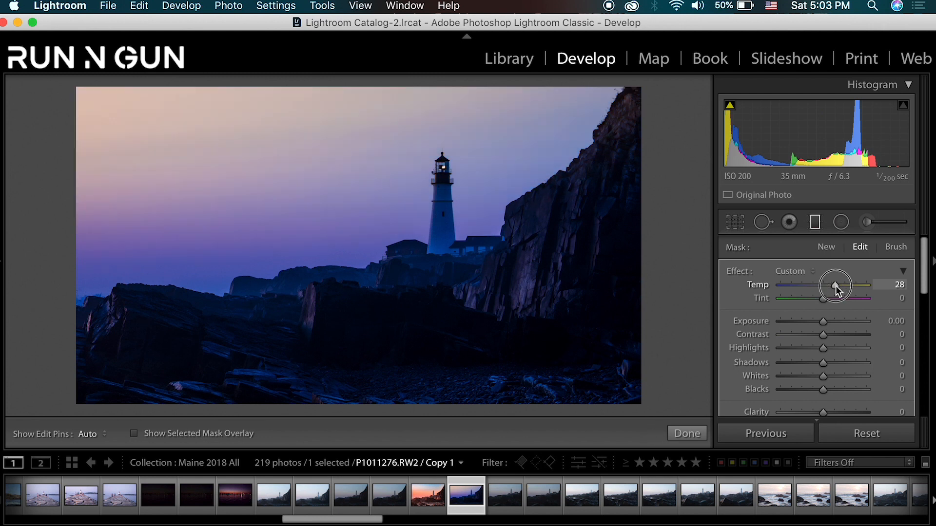
pyautogui.moveTo(837, 299); pyautogui.dragTo(808, 300)
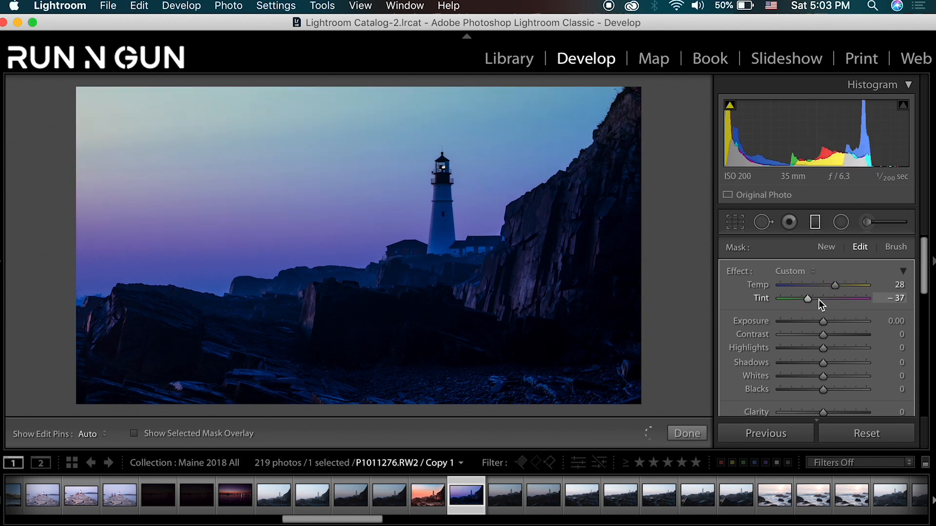
pyautogui.doubleClick(830, 297)
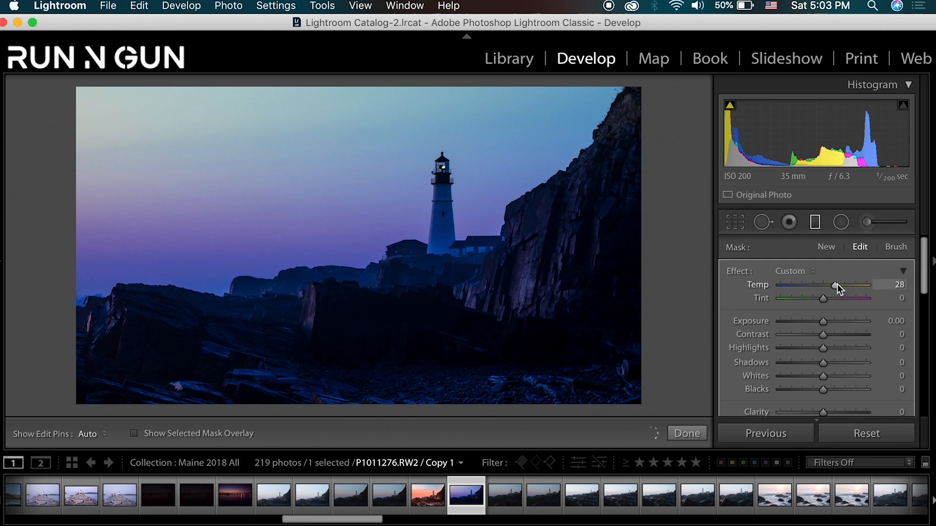
pyautogui.doubleClick(836, 285)
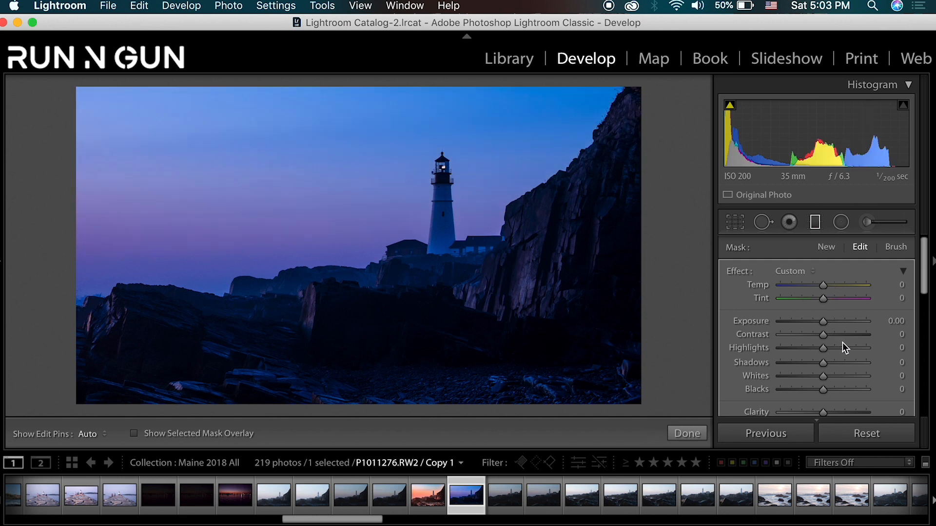
# - Set the graduated filter's Temp to 13, Exposure to 0.30, Contrast to 82 and Blacks to -27, and reposition it slightly lower and steeper
pyautogui.moveTo(827, 285); pyautogui.dragTo(832, 286)
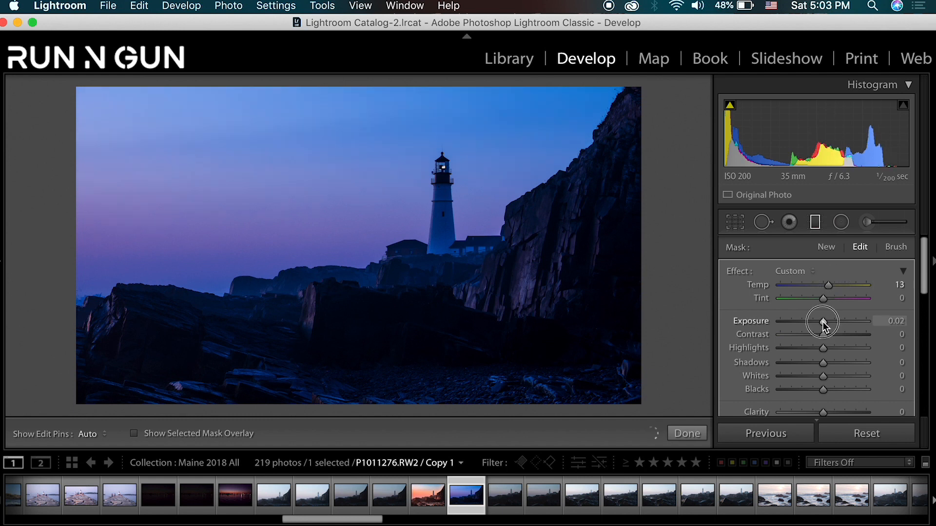
pyautogui.moveTo(823, 321); pyautogui.dragTo(826, 322)
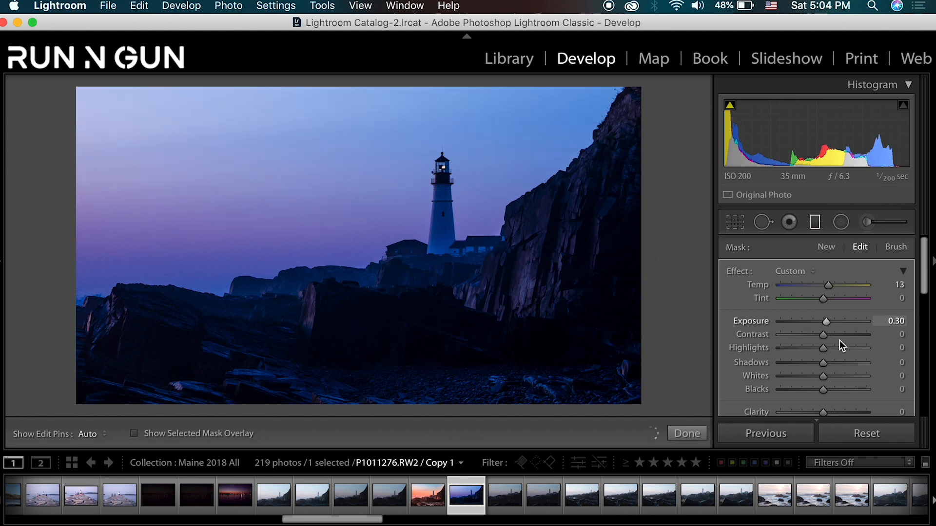
pyautogui.moveTo(817, 390); pyautogui.dragTo(812, 389)
pyautogui.moveTo(835, 335); pyautogui.dragTo(858, 335)
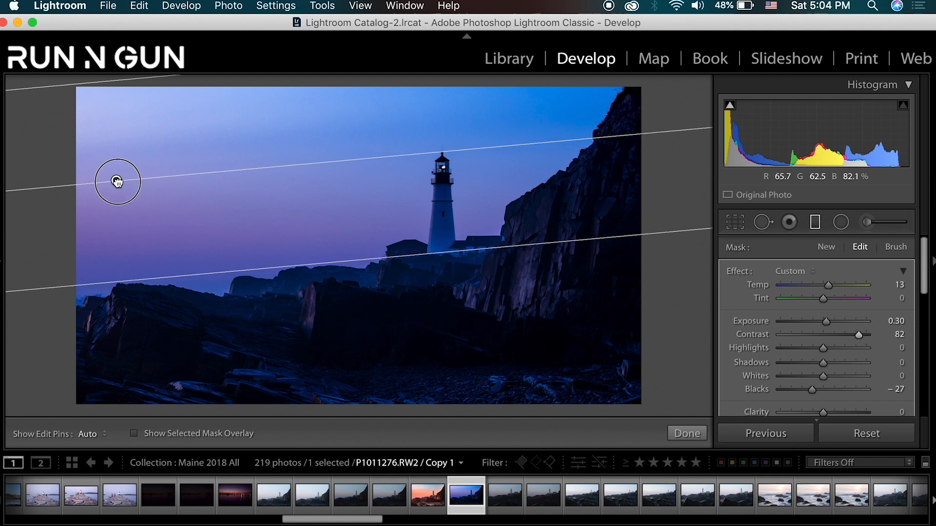
pyautogui.moveTo(119, 182); pyautogui.dragTo(166, 202)
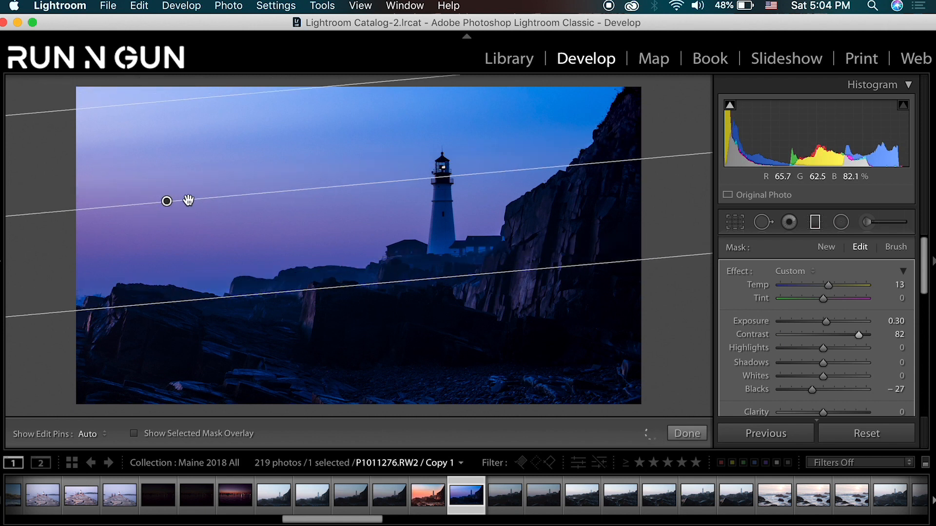
pyautogui.moveTo(175, 198); pyautogui.dragTo(181, 200)
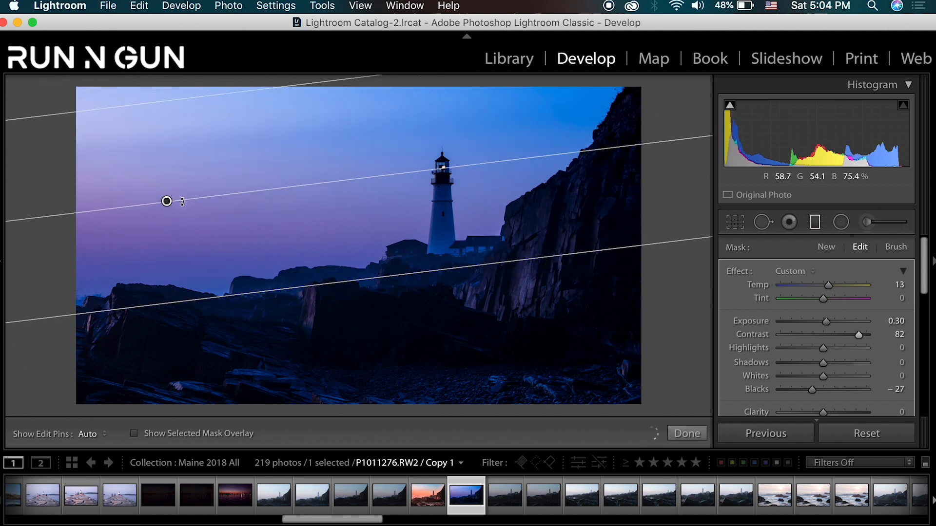
# - Set the graduated filter's Dehaze to 19 and Saturation to 8, finish the filter, and compare the photo with its before version
pyautogui.scroll(-2, 808, 401)
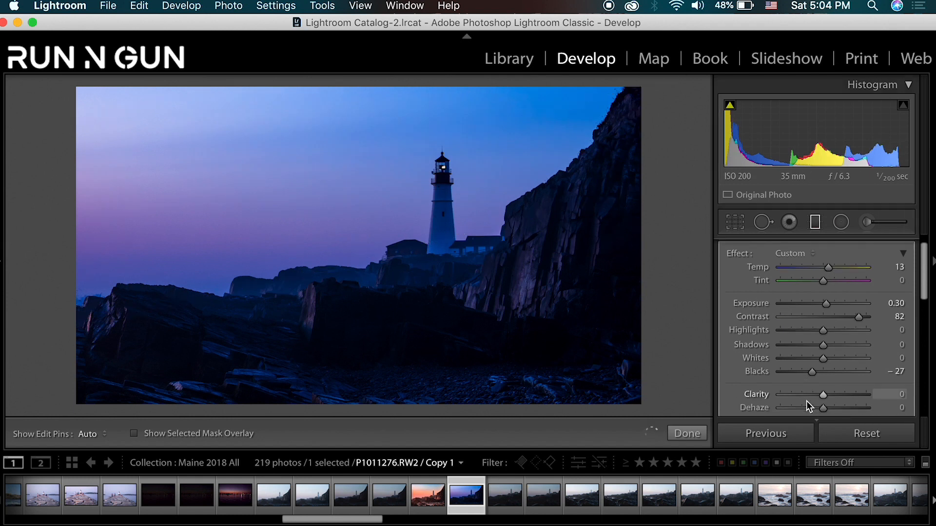
pyautogui.scroll(-2, 807, 403)
pyautogui.scroll(-2, 807, 402)
pyautogui.moveTo(824, 347); pyautogui.dragTo(838, 346)
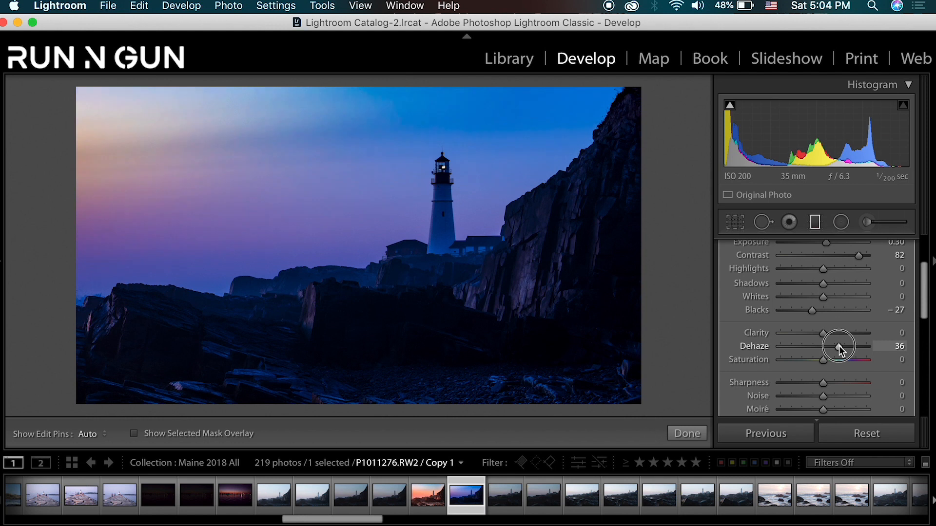
pyautogui.moveTo(838, 346); pyautogui.dragTo(826, 362)
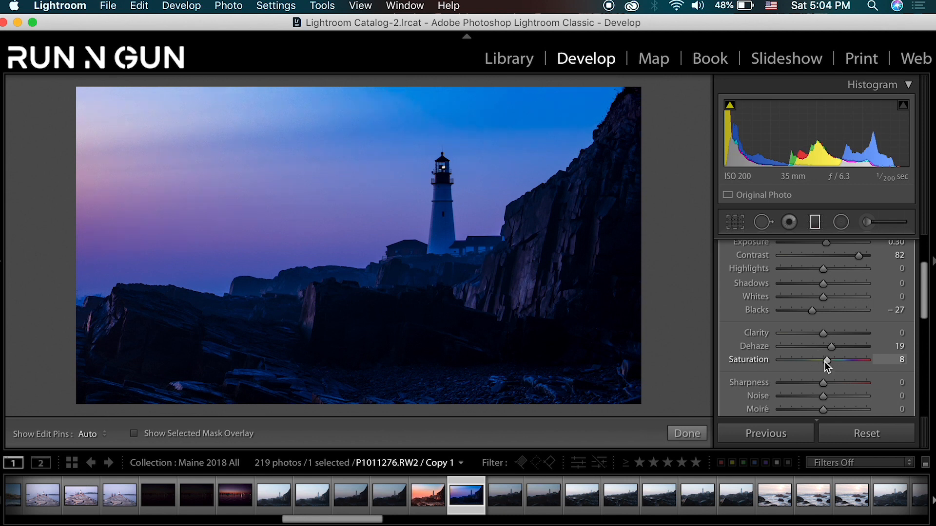
pyautogui.press('Return')
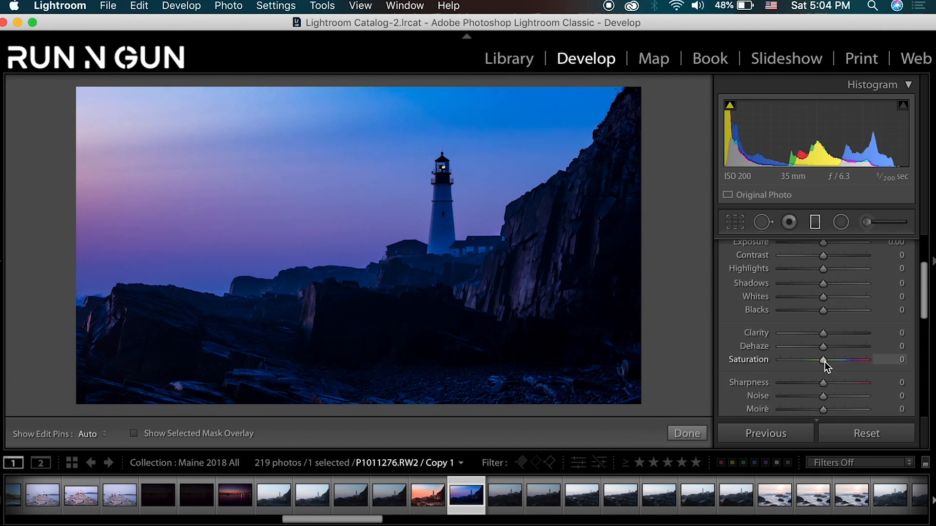
pyautogui.press('m')
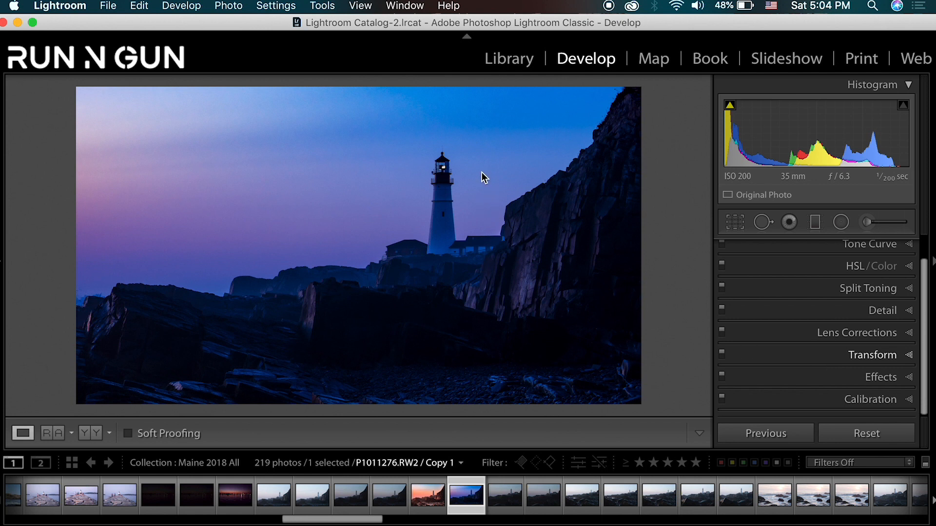
pyautogui.press('\\')
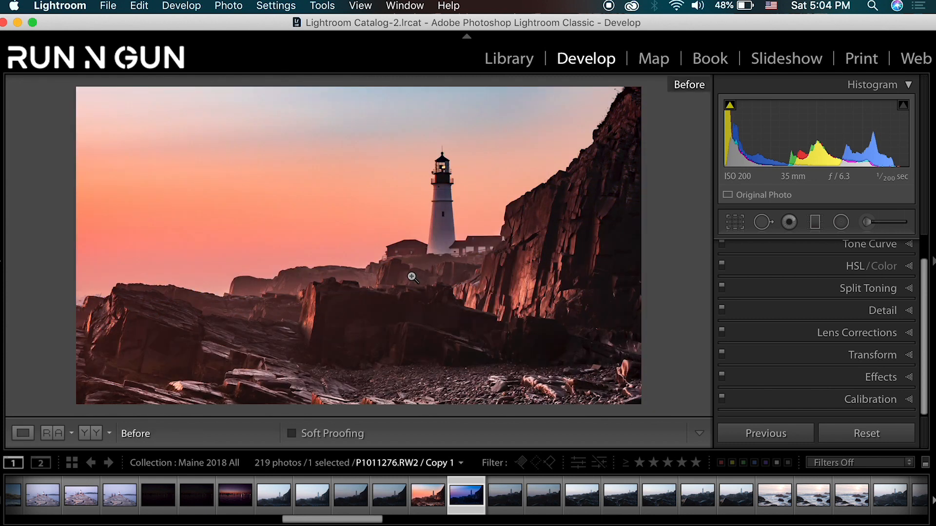
pyautogui.press('\\')
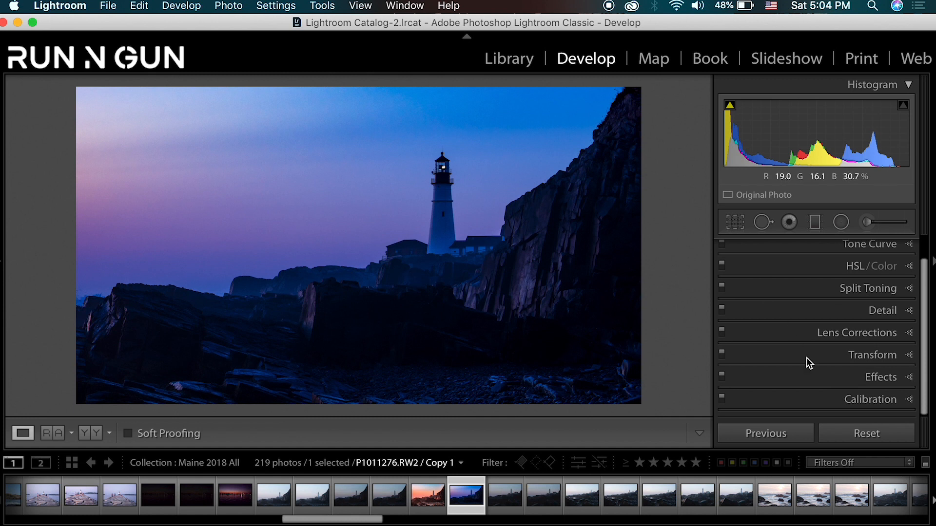
# - Apply split toning with Highlights Hue 33 and Saturation 37, and set the Shadows Hue to 230
pyautogui.scroll(2, 916, 332)
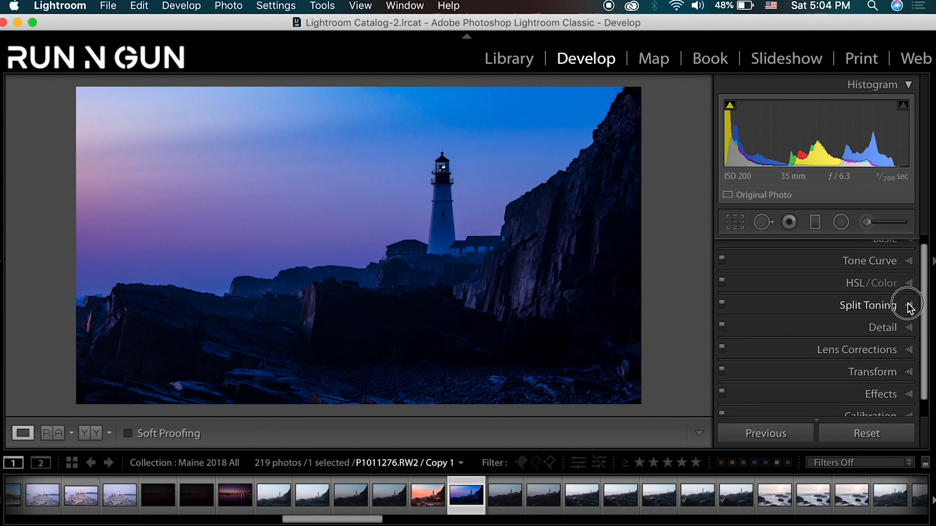
pyautogui.click(909, 304)
pyautogui.moveTo(793, 320); pyautogui.dragTo(811, 330)
pyautogui.moveTo(833, 391); pyautogui.dragTo(772, 404)
pyautogui.click(789, 406)
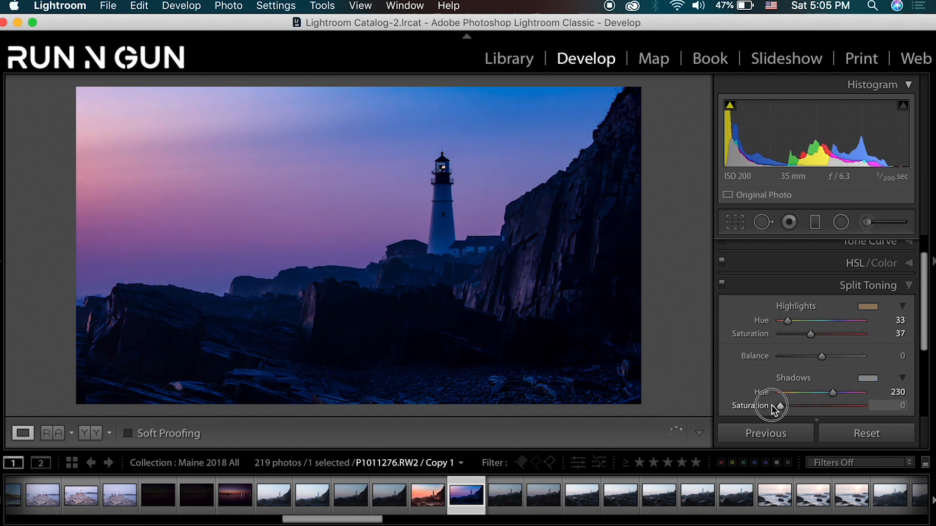
pyautogui.click(910, 288)
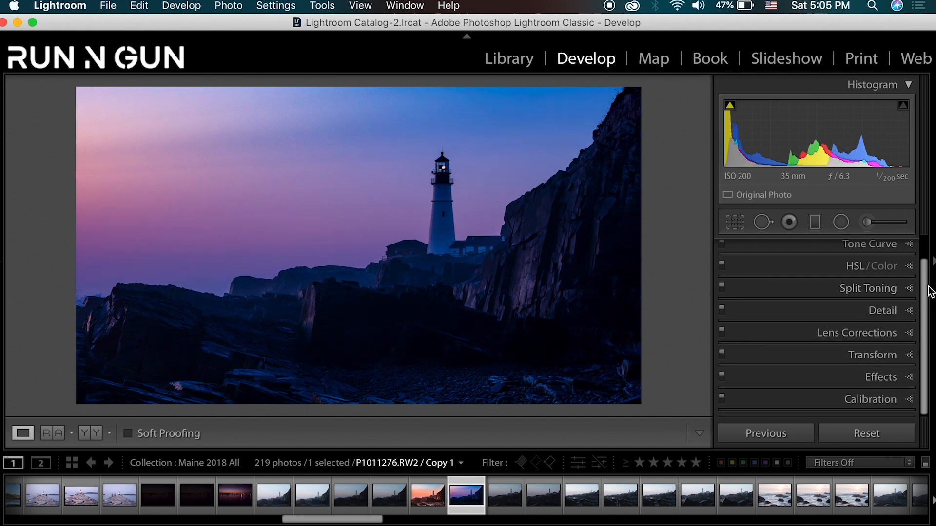
# - Adjust the sky's luminance with targeted adjustment, setting Blue to -4 and Purple to +13
pyautogui.click(910, 266)
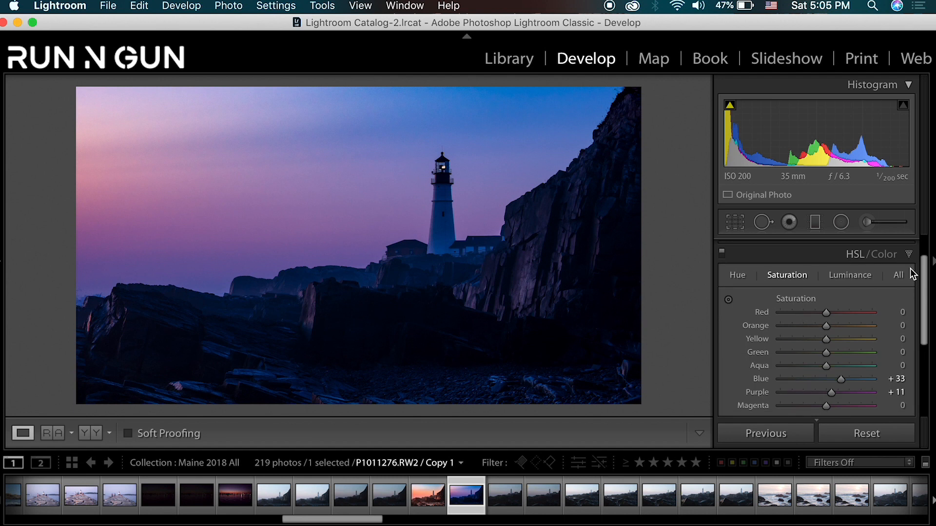
pyautogui.click(854, 276)
pyautogui.click(729, 300)
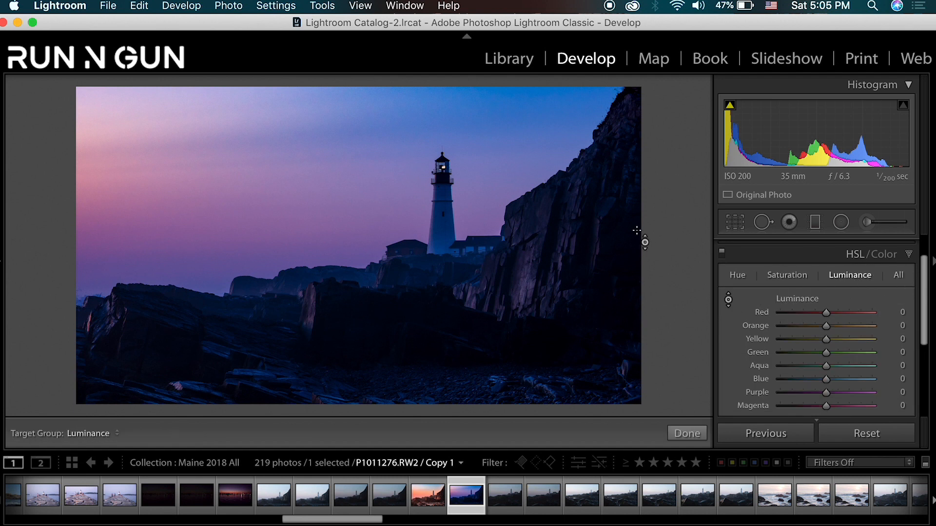
pyautogui.moveTo(355, 122)
pyautogui.mouseDown()
pyautogui.moveTo(355, 110)
pyautogui.moveTo(355, 128)
pyautogui.mouseUp()
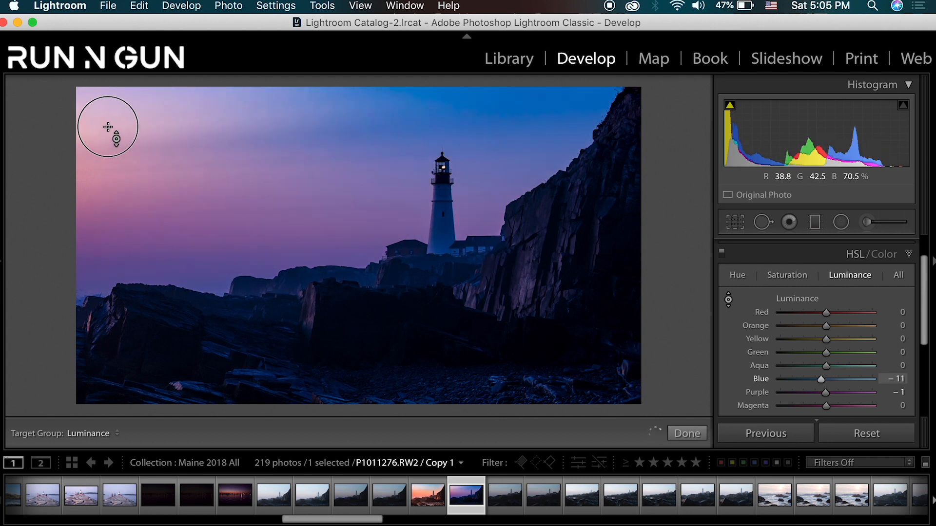
pyautogui.moveTo(108, 130); pyautogui.dragTo(109, 116)
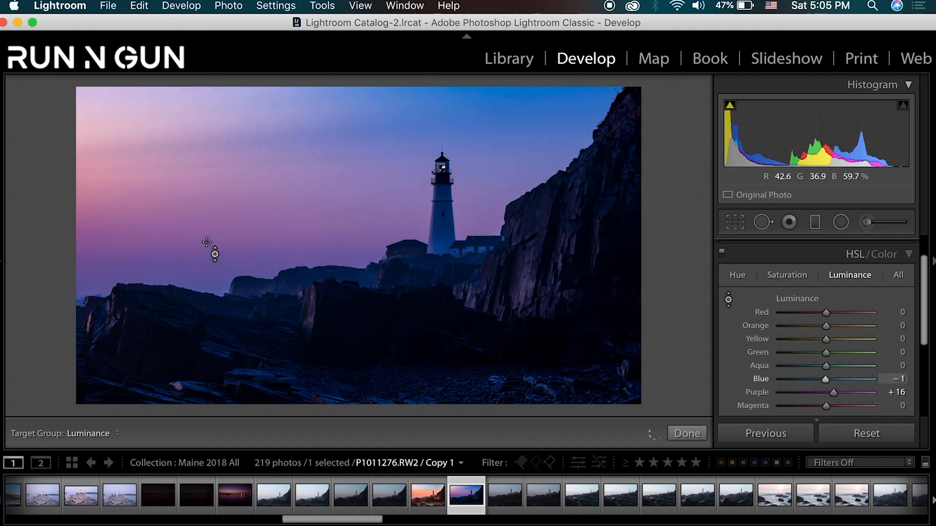
pyautogui.moveTo(212, 250)
pyautogui.mouseDown()
pyautogui.moveTo(212, 231)
pyautogui.moveTo(212, 251)
pyautogui.mouseUp()
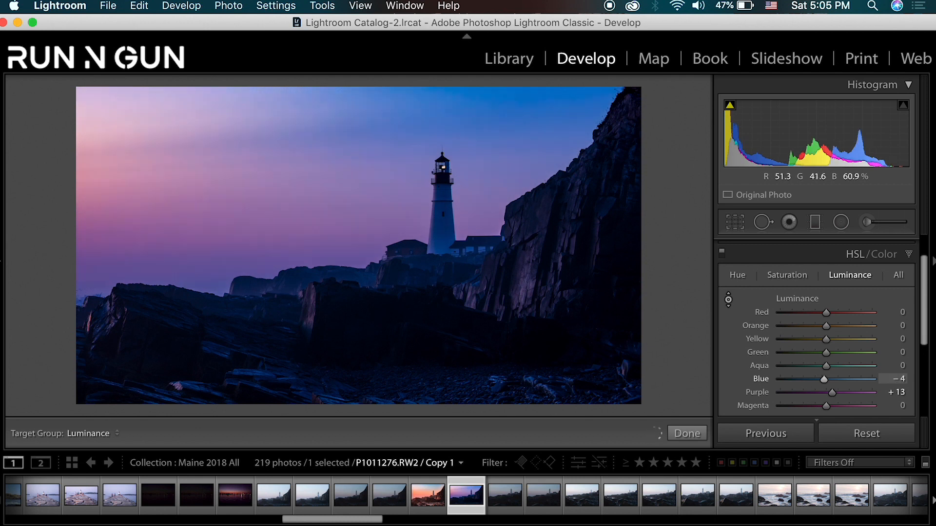
pyautogui.click(912, 253)
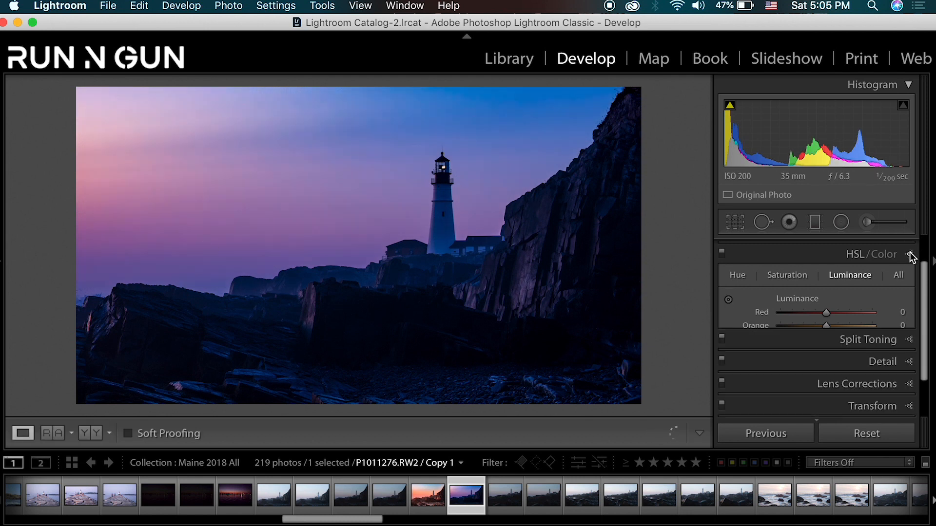
# - Set the basic tone Contrast to +49, Shadows to +80 and Highlights to +11
pyautogui.click(909, 246)
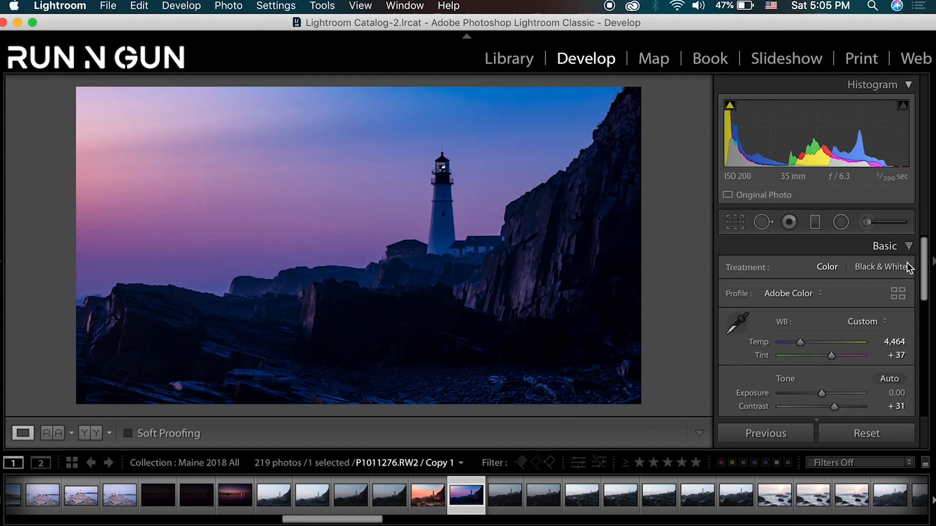
pyautogui.scroll(-1, 850, 388)
pyautogui.moveTo(835, 388); pyautogui.dragTo(847, 402)
pyautogui.scroll(-1, 850, 373)
pyautogui.moveTo(851, 403); pyautogui.dragTo(829, 362)
pyautogui.scroll(-2, 775, 373)
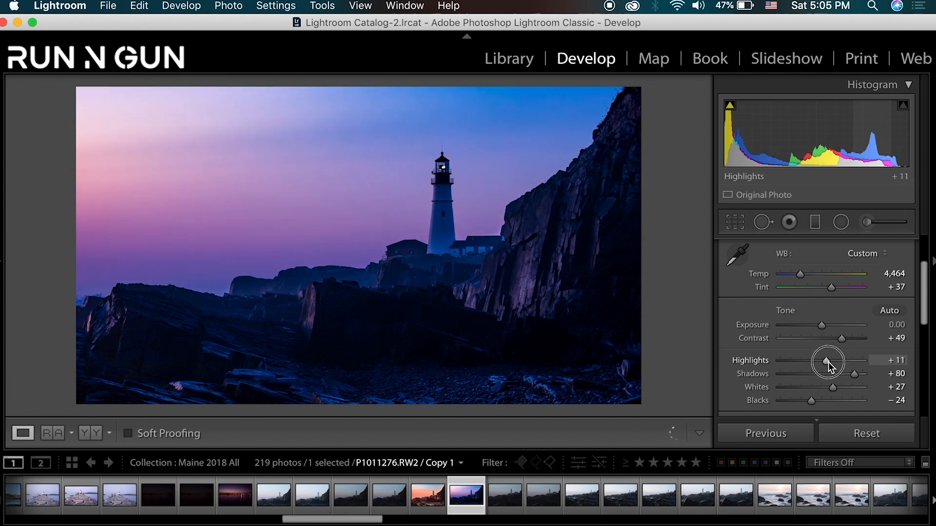
# - Set the overall Exposure to +0.50 and lower Highlights to -36
pyautogui.scroll(-1, 777, 360)
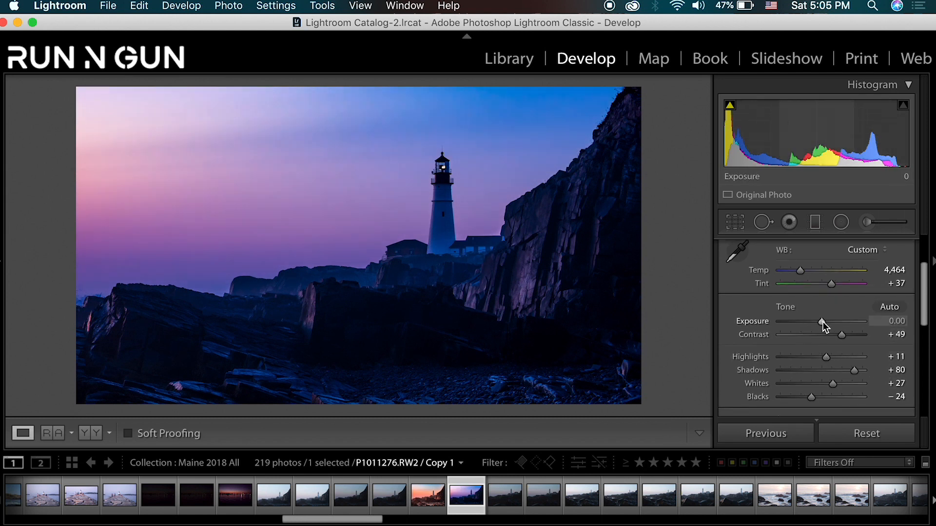
pyautogui.click(883, 322)
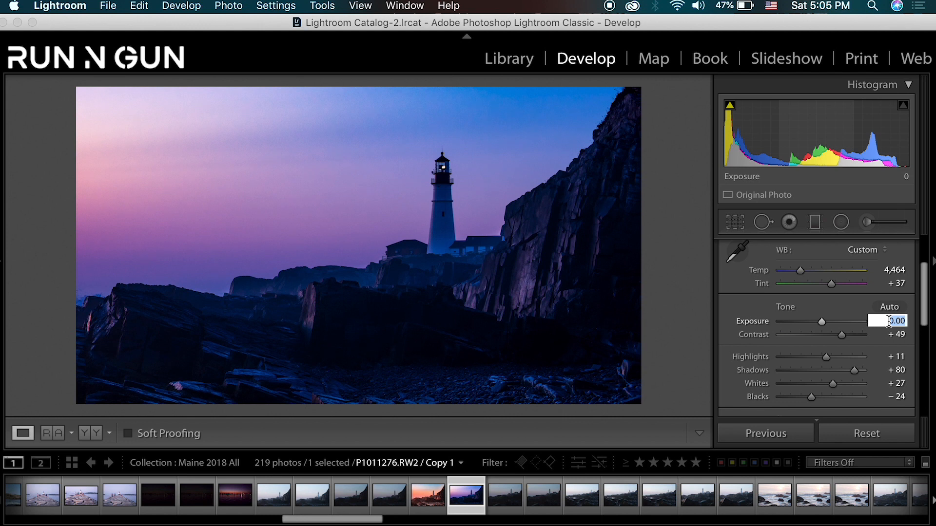
pyautogui.write('0.5')
pyautogui.press('Return')
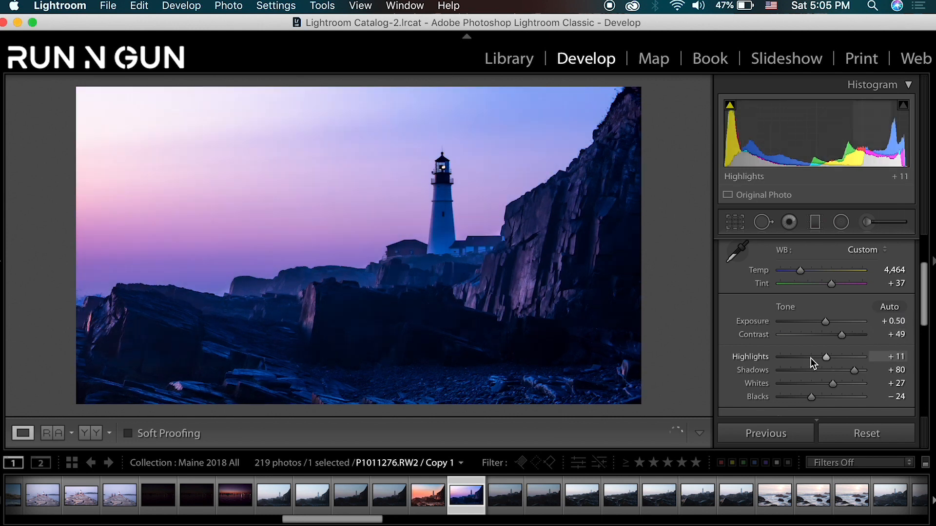
pyautogui.moveTo(811, 358); pyautogui.dragTo(807, 358)
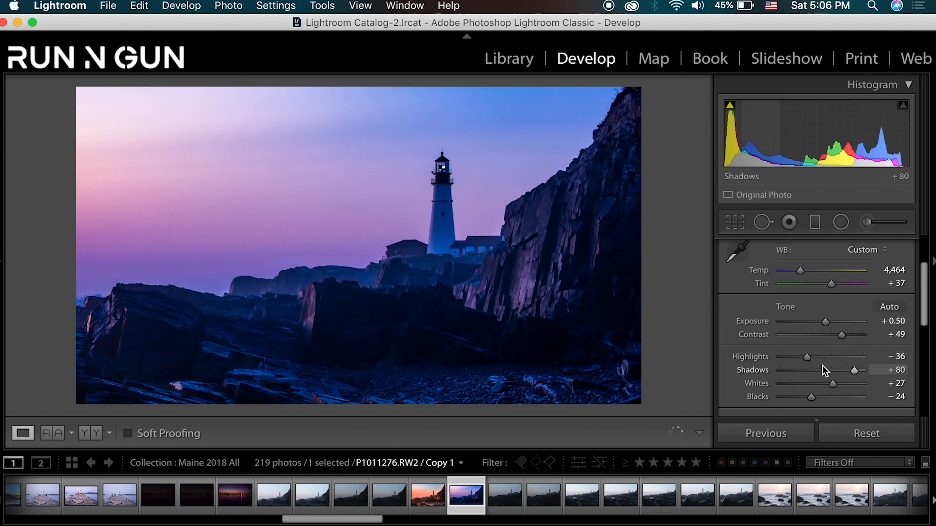
# - Adjust the presence settings to Clarity +23, Dehaze +19 and Saturation -10
pyautogui.scroll(-3, 824, 368)
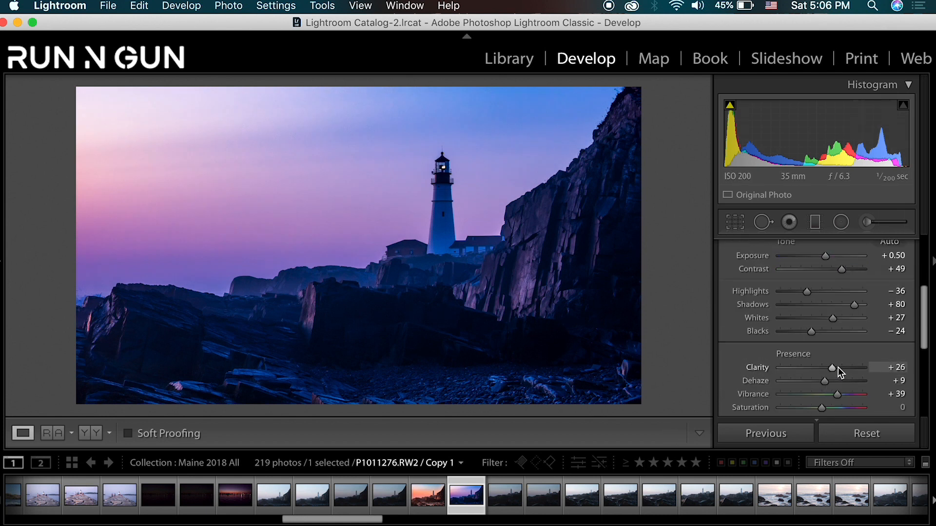
pyautogui.moveTo(838, 367); pyautogui.dragTo(818, 384)
pyautogui.scroll(-2, 769, 375)
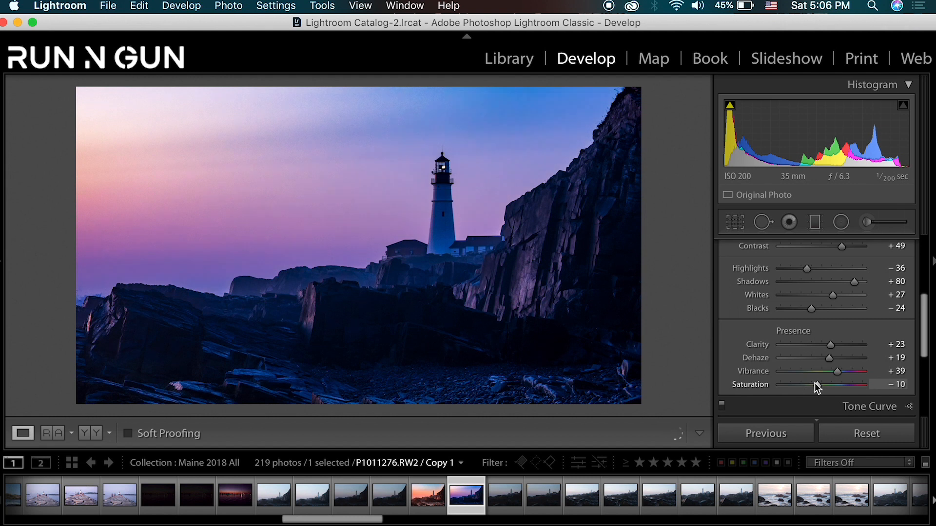
# - Preview the photo in black and white, return it to color, and compare it with split toning off and on
pyautogui.press('v')
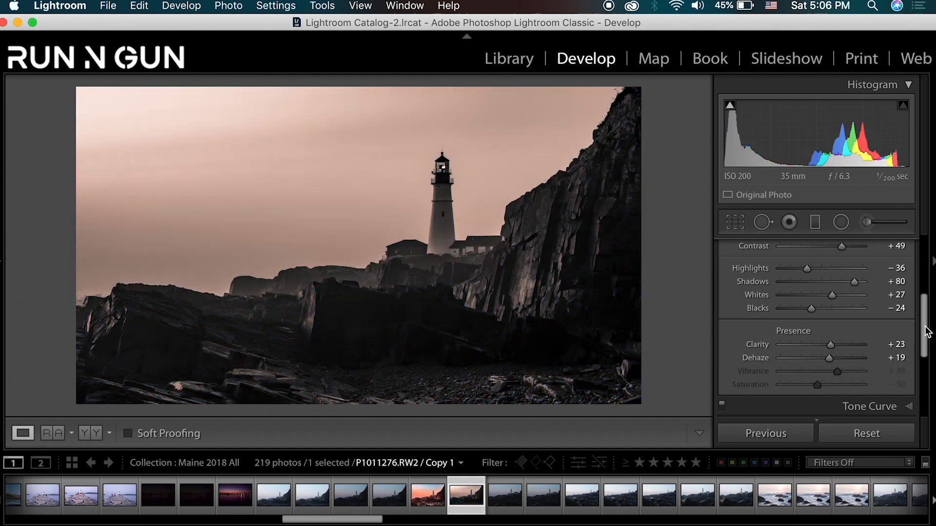
pyautogui.press('v')
pyautogui.scroll(-5, 925, 322)
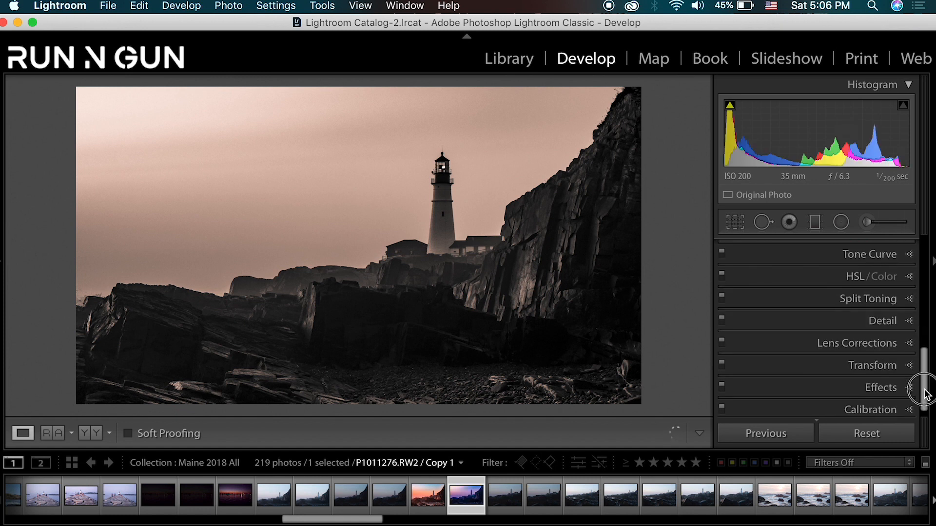
pyautogui.click(905, 294)
pyautogui.click(723, 287)
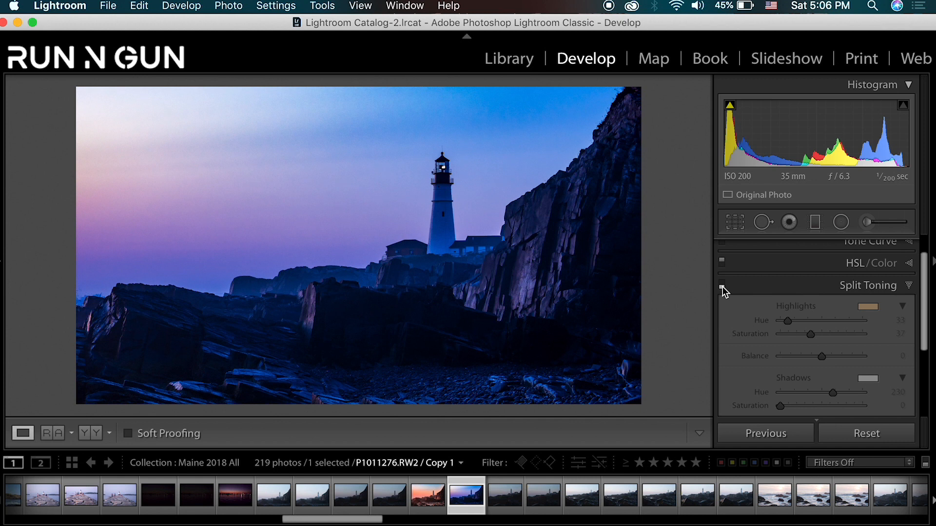
pyautogui.click(722, 286)
# - Switch to black and white, set the Tone Curve's Point Curve to Medium Contrast, and return the photo to color
pyautogui.press('v')
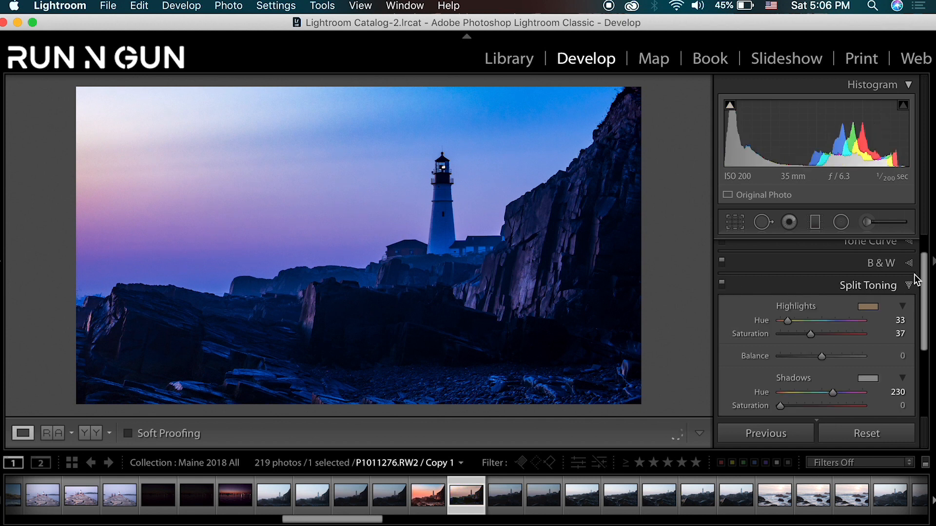
pyautogui.moveTo(921, 262); pyautogui.dragTo(925, 254)
pyautogui.click(911, 287)
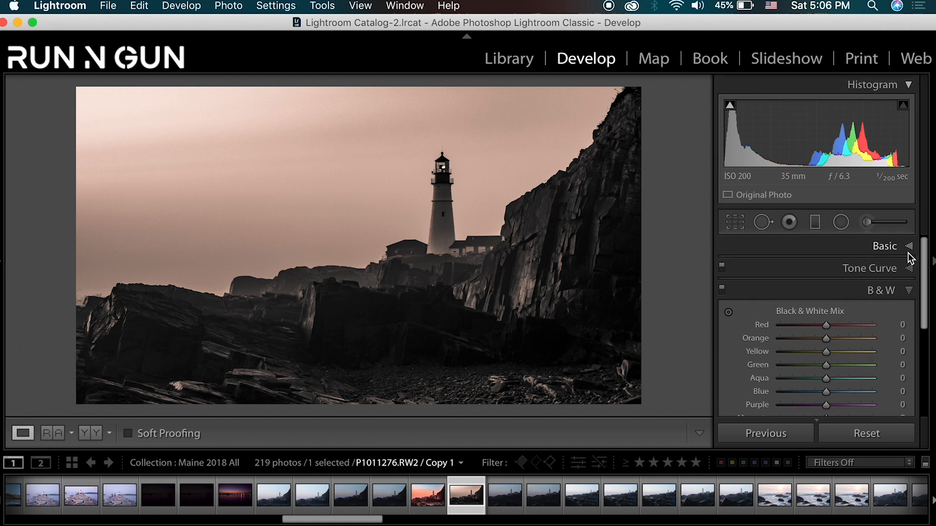
pyautogui.click(909, 247)
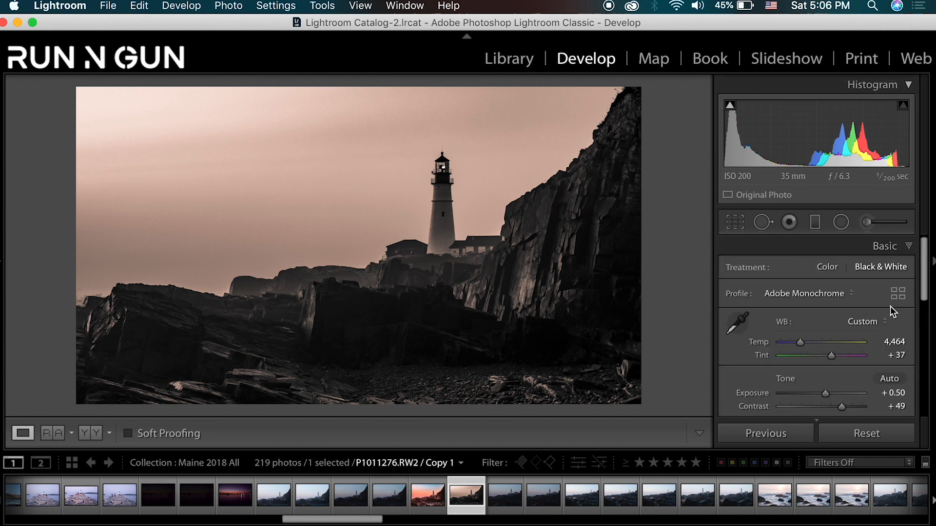
pyautogui.click(908, 249)
pyautogui.click(909, 268)
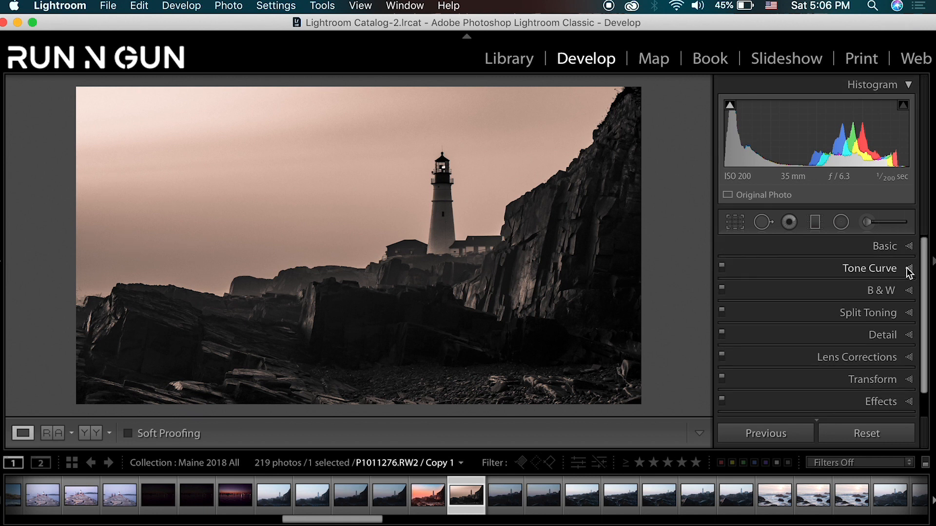
pyautogui.scroll(-2, 903, 331)
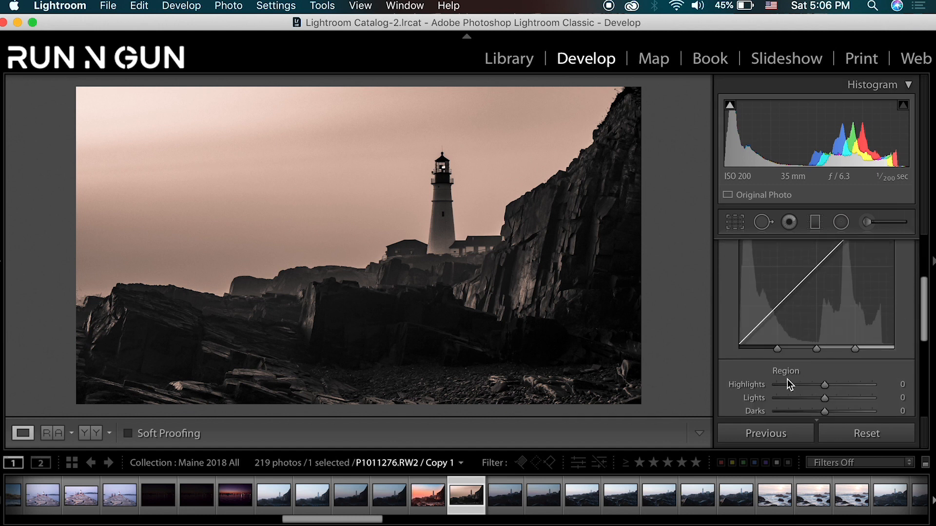
pyautogui.scroll(-2, 788, 380)
pyautogui.click(802, 374)
pyautogui.click(806, 380)
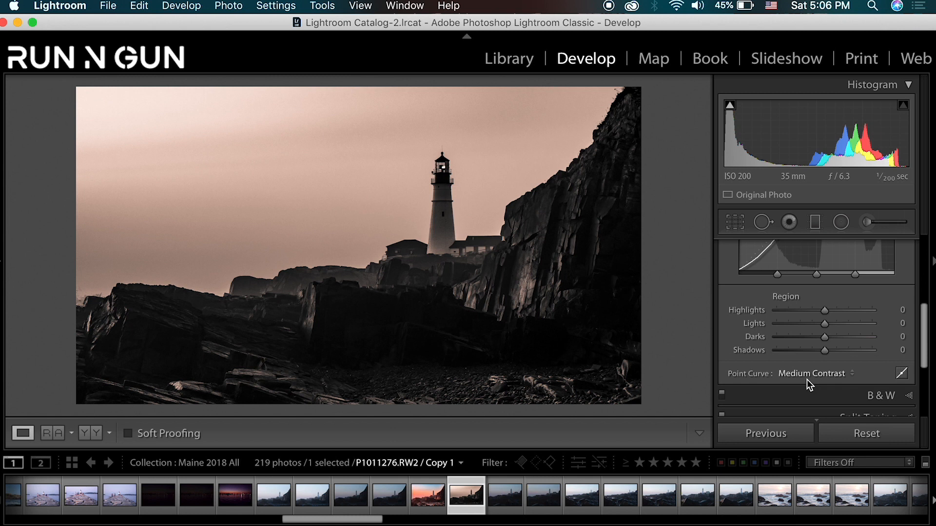
pyautogui.press('v')
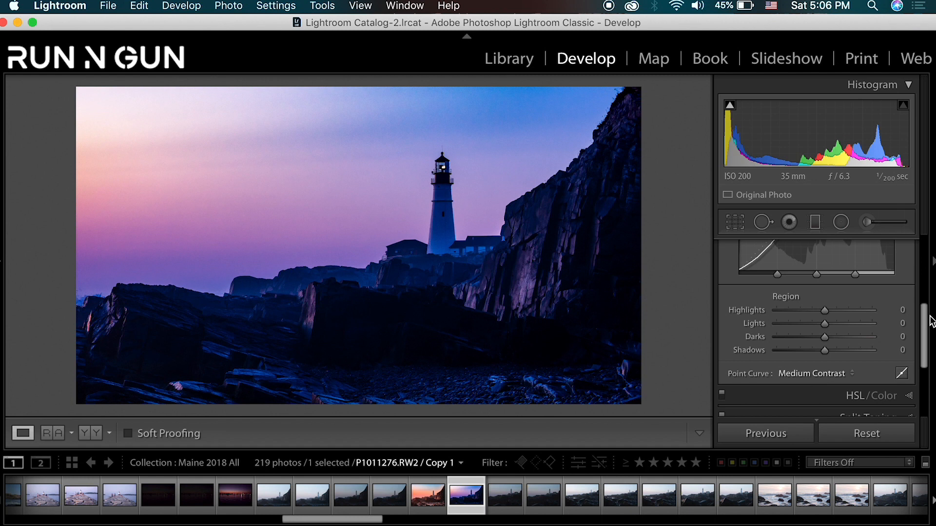
# - Set the basic tone Shadows to +86 and select the adjacent orange sunset version of the lighthouse photo
pyautogui.moveTo(926, 321); pyautogui.dragTo(925, 248)
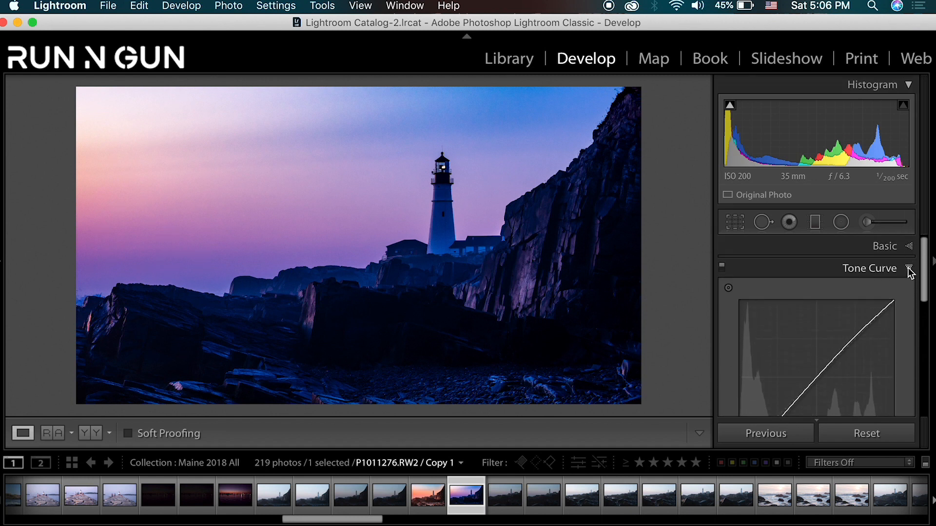
pyautogui.click(909, 247)
pyautogui.scroll(-5, 854, 366)
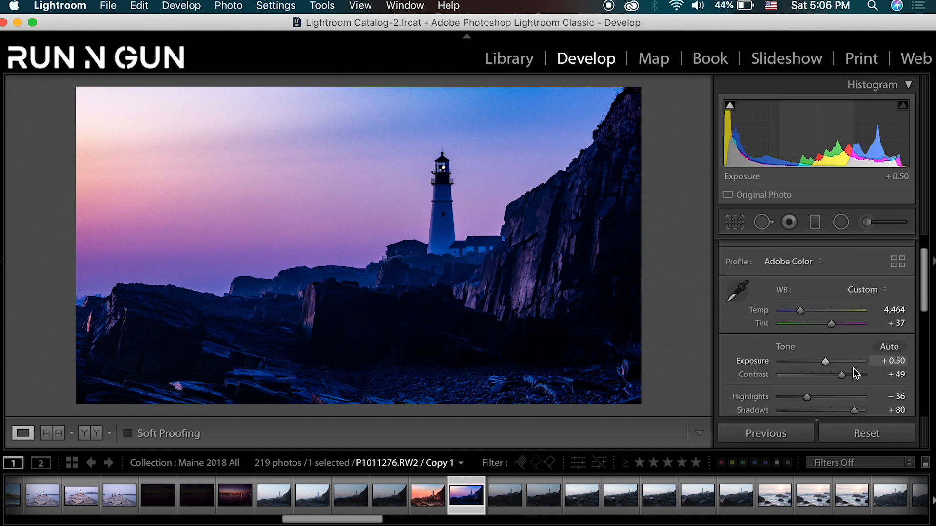
pyautogui.moveTo(855, 382)
pyautogui.mouseDown()
pyautogui.moveTo(865, 383)
pyautogui.moveTo(857, 382)
pyautogui.mouseUp()
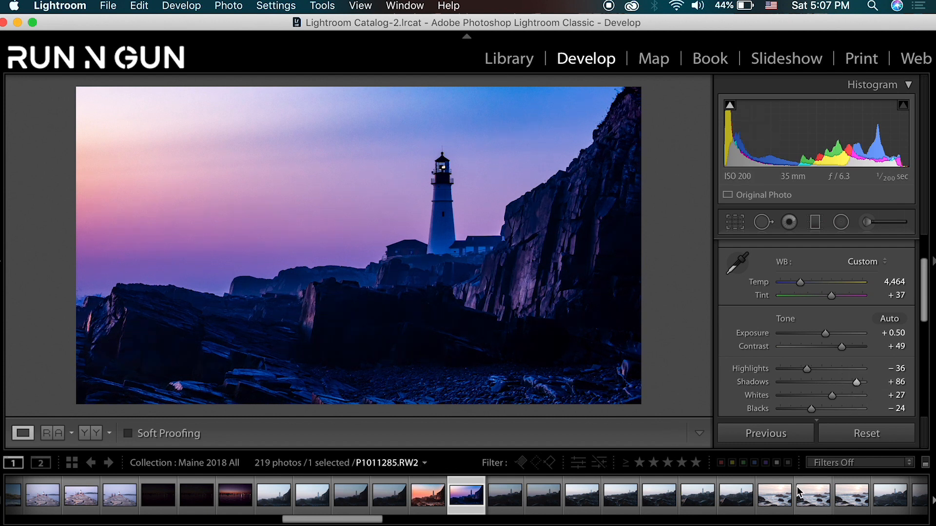
pyautogui.press('Left')
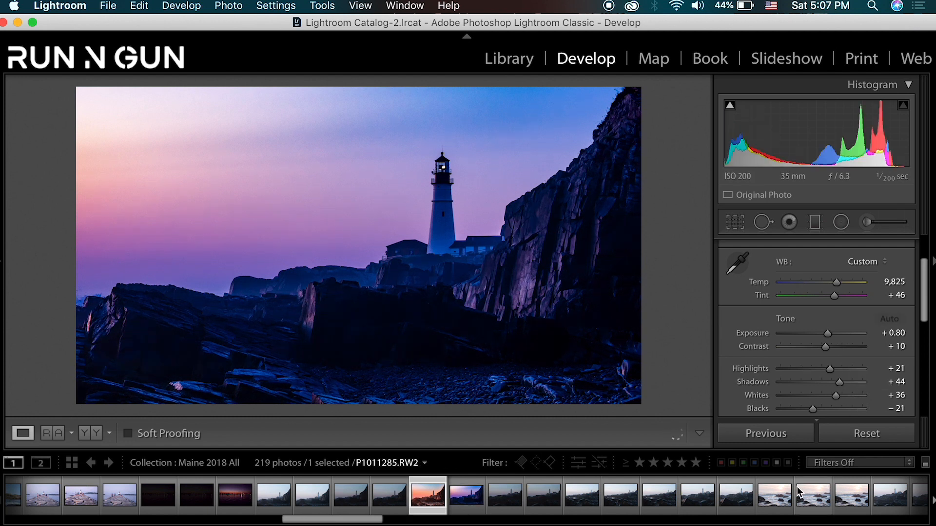
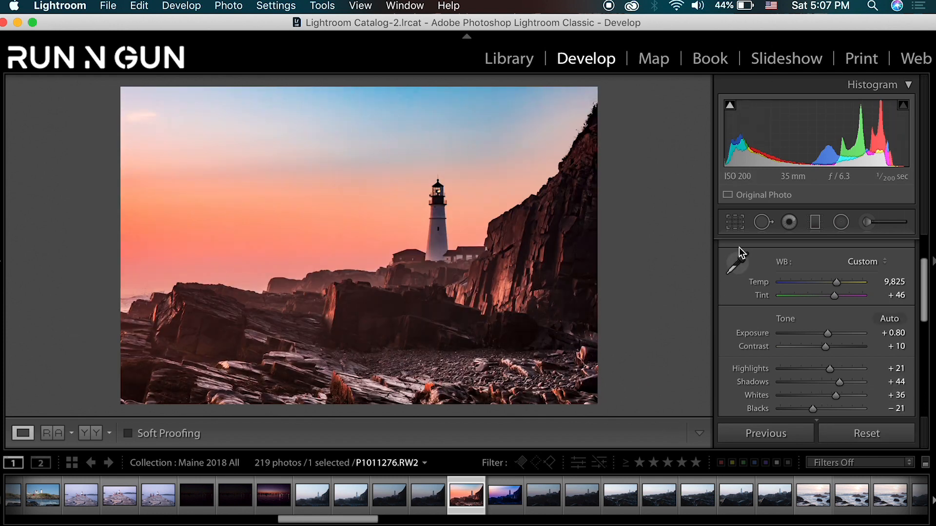
# - Crop the sunset version of the lighthouse photo to a 16 x 9 aspect ratio, reposition it within the frame, and apply the crop
pyautogui.click(735, 223)
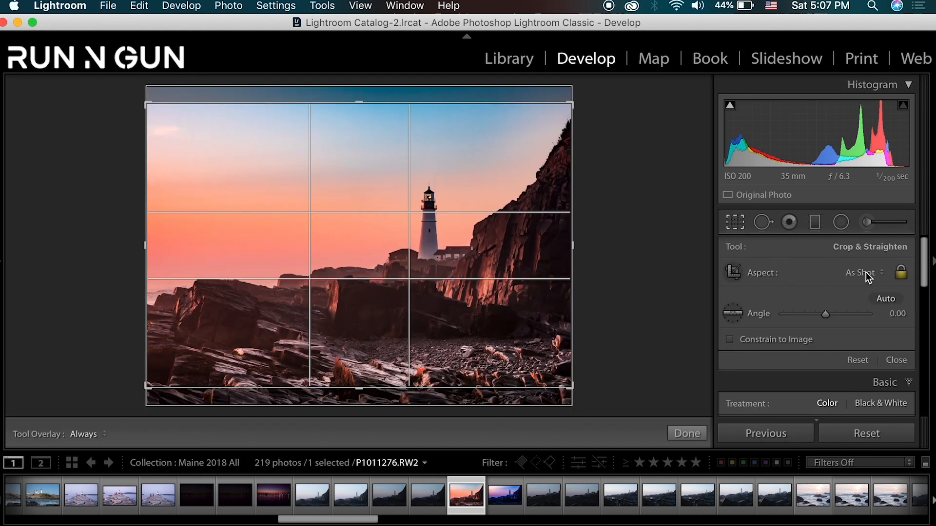
pyautogui.click(865, 274)
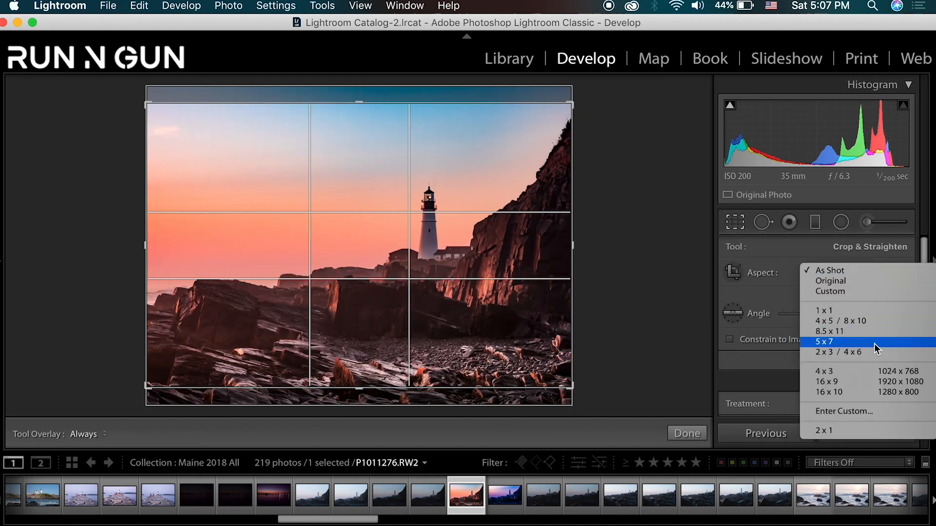
pyautogui.click(852, 383)
pyautogui.moveTo(485, 304); pyautogui.dragTo(481, 310)
pyautogui.press('Return')
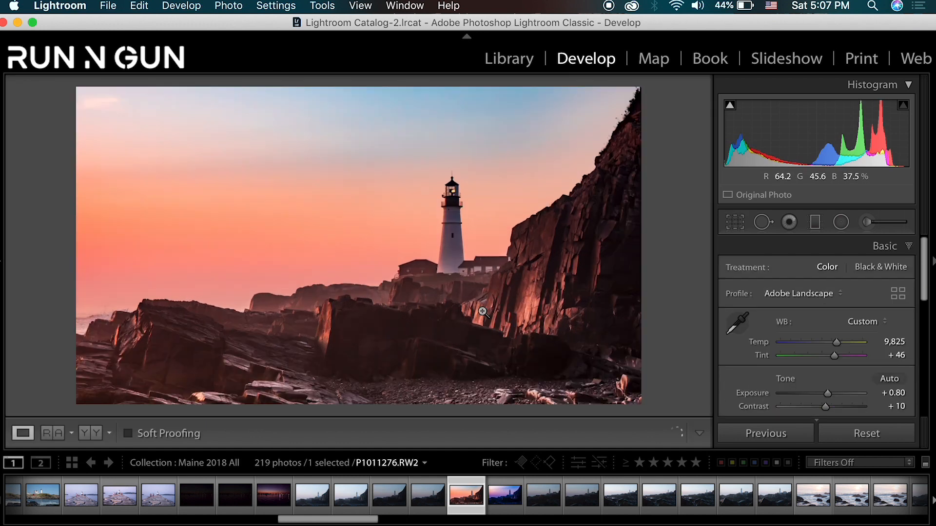
# - Select the blue-purple dusk copy, inspect the lighthouse up close, and view the whole photo with all panels hidden
pyautogui.press('Right')
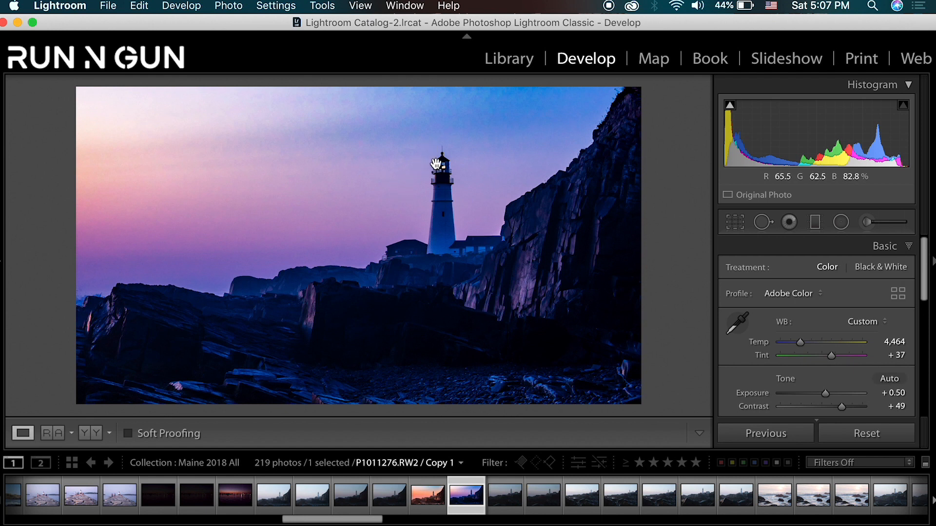
pyautogui.click(436, 164)
pyautogui.click(436, 164)
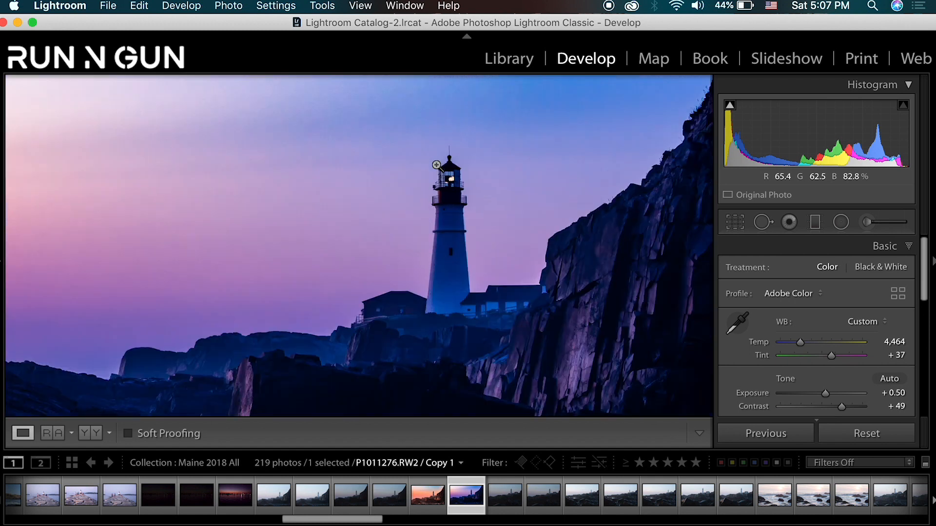
pyautogui.hotkey('shift', 'Tab')
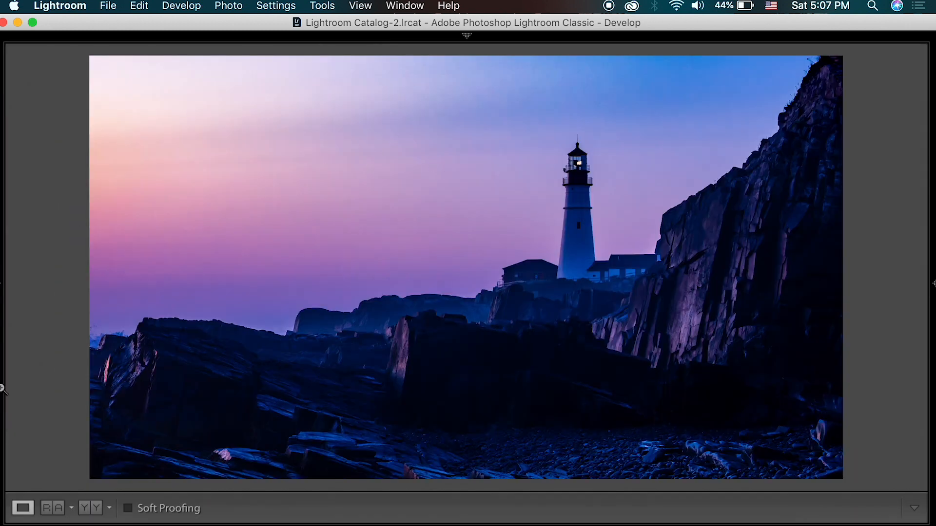
pyautogui.moveTo(1, 389)
# - Compare the dusk and sunset edits with the panels hidden, check the sunset edit against its unedited state, and restore the panels
pyautogui.press('Right')
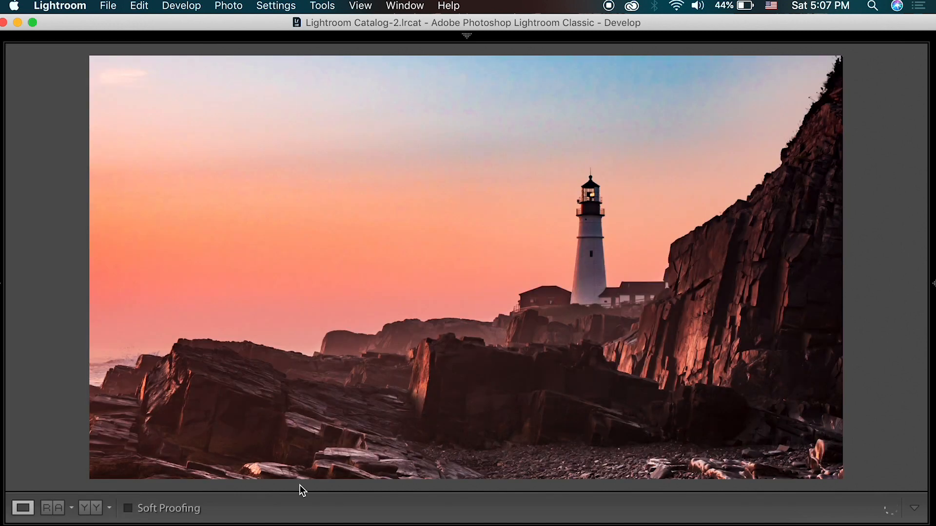
pyautogui.press('\\')
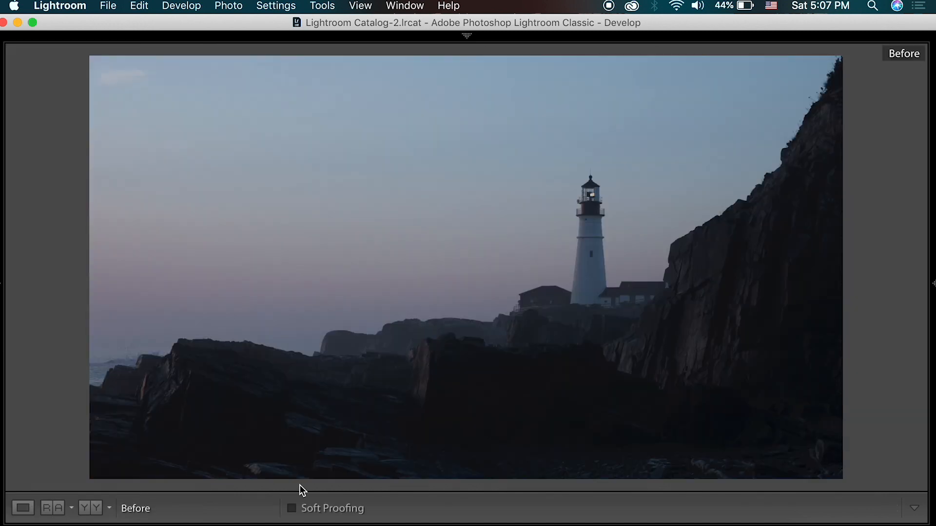
pyautogui.press('\\')
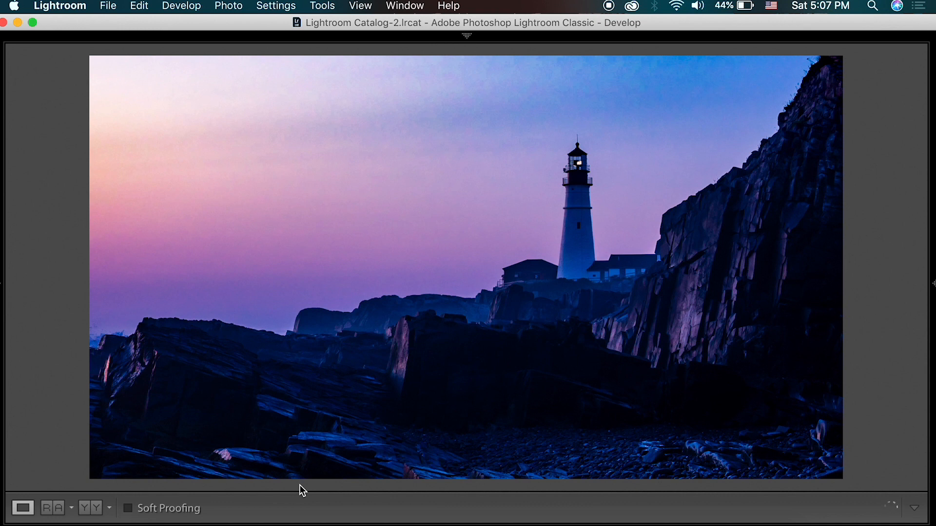
pyautogui.press('Left')
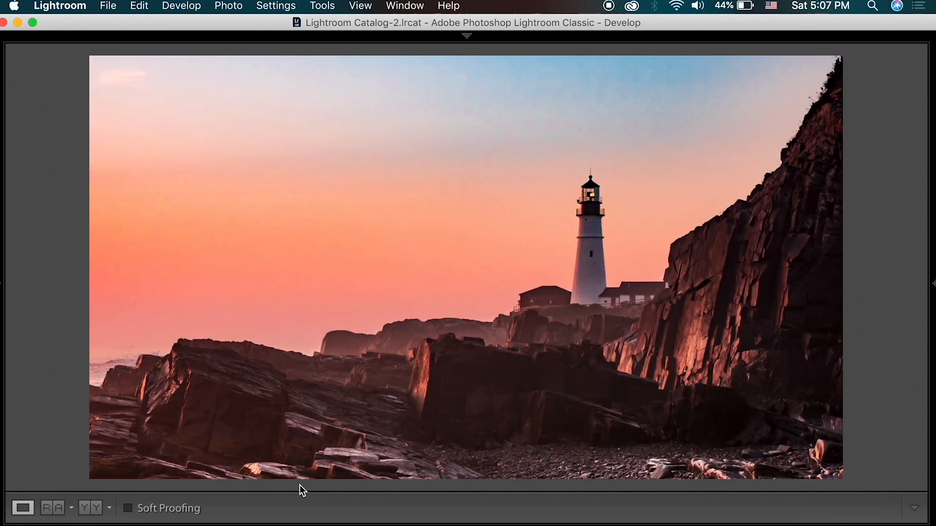
pyautogui.hotkey('shift', 'Tab')
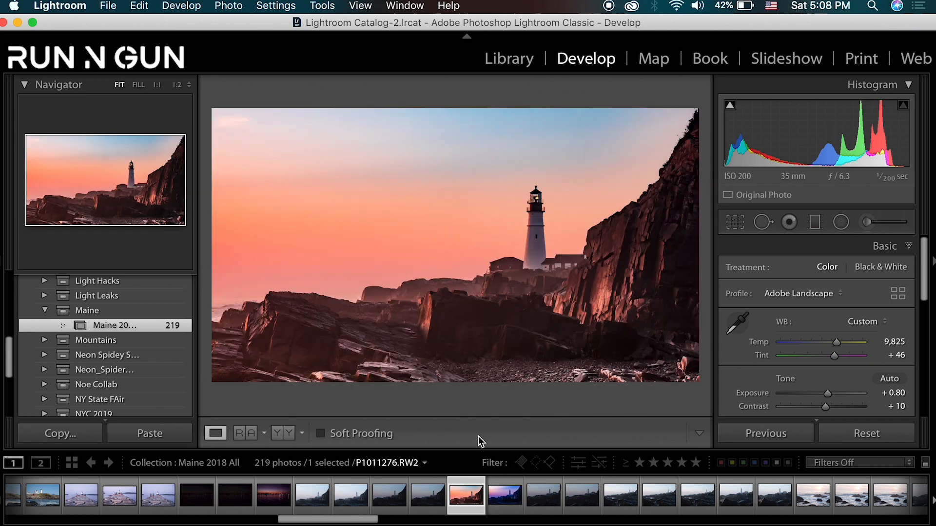
# - View other edited lighthouse and crab claw photos from the Maine collection
pyautogui.moveTo(359, 520); pyautogui.dragTo(461, 521)
pyautogui.click(418, 497)
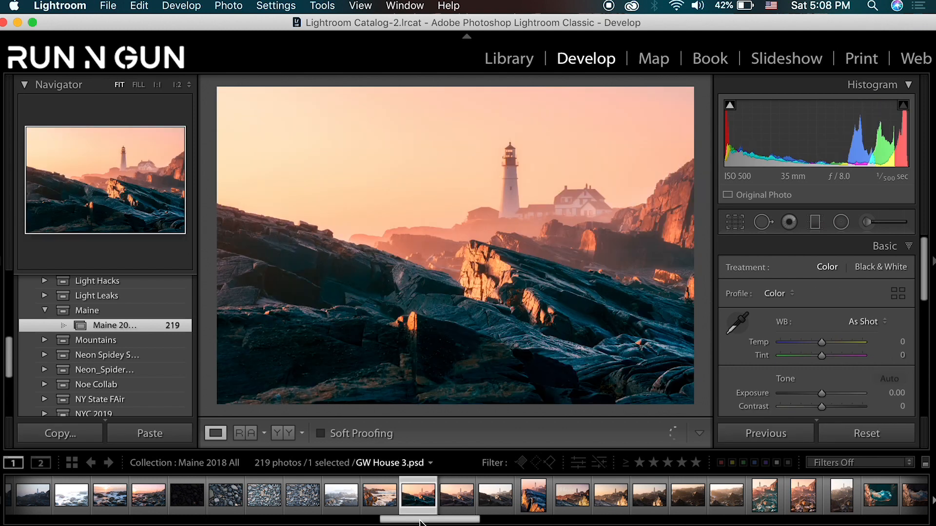
pyautogui.moveTo(431, 522); pyautogui.dragTo(461, 522)
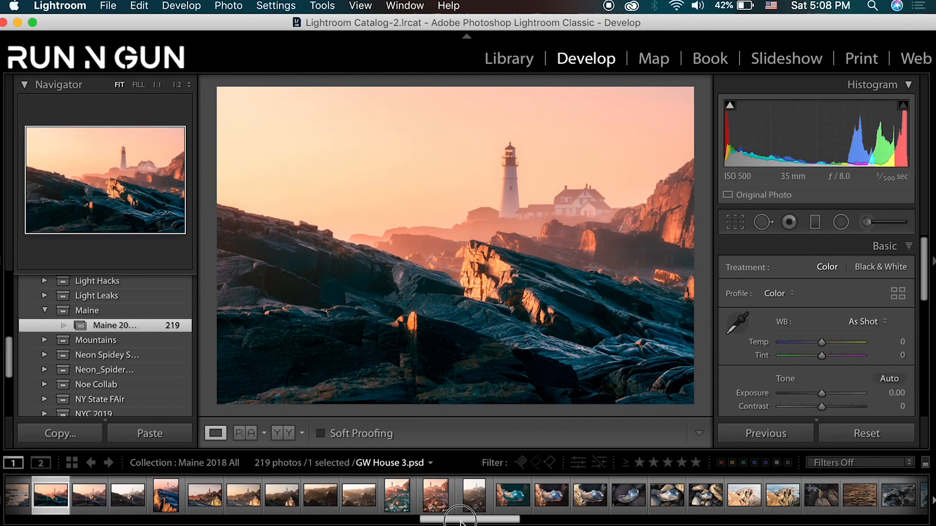
pyautogui.click(396, 497)
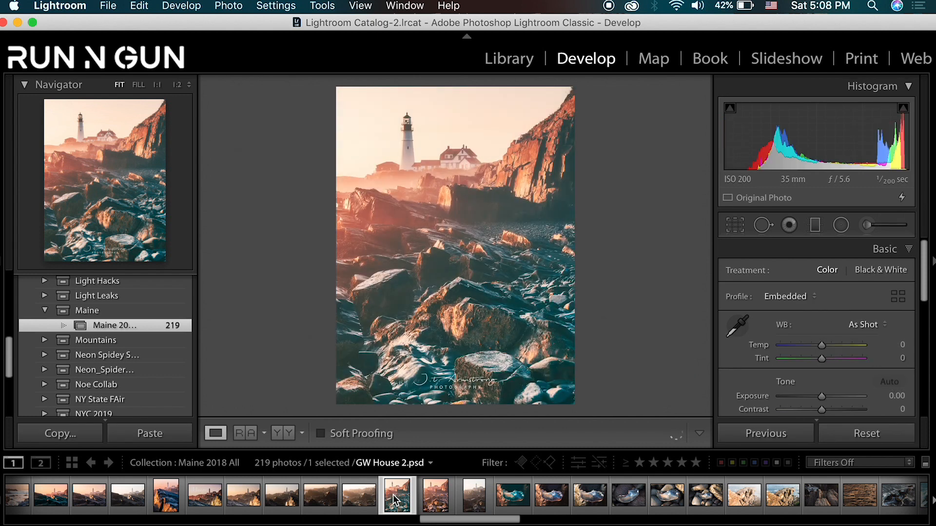
pyautogui.click(435, 496)
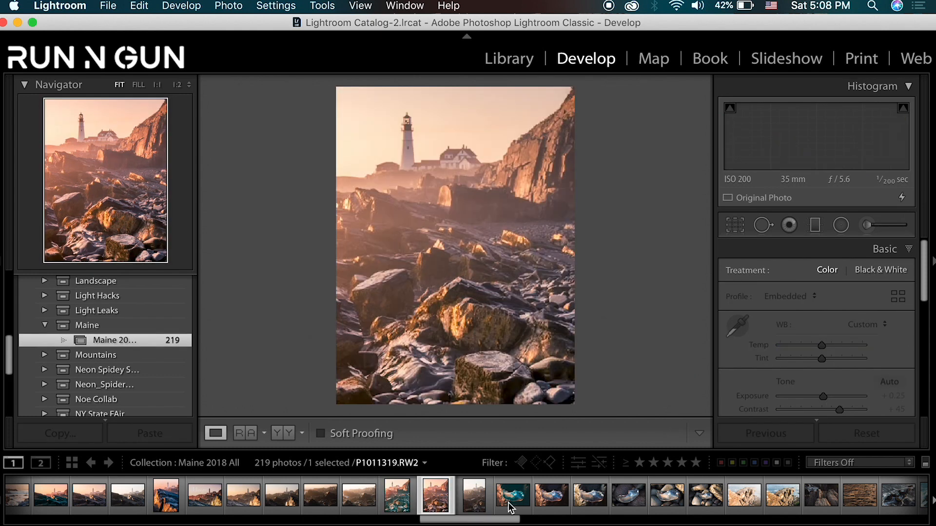
pyautogui.click(511, 506)
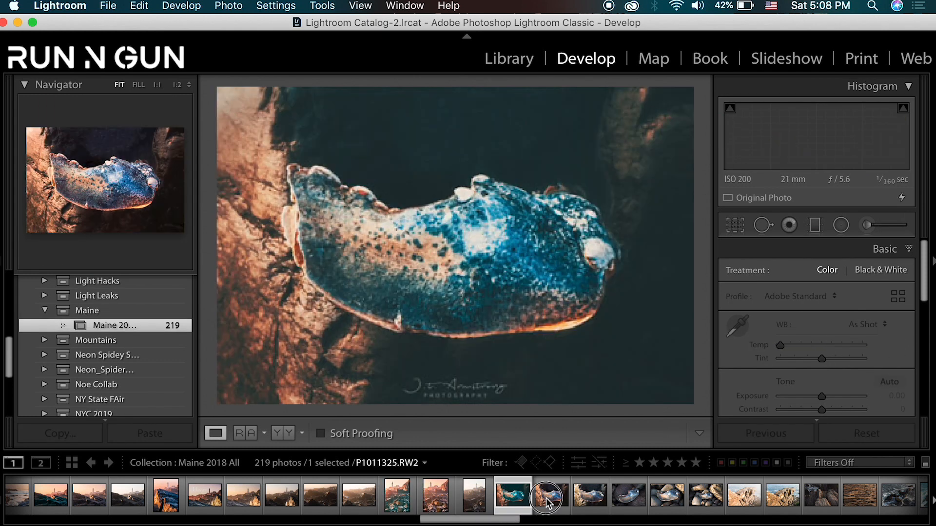
pyautogui.click(547, 502)
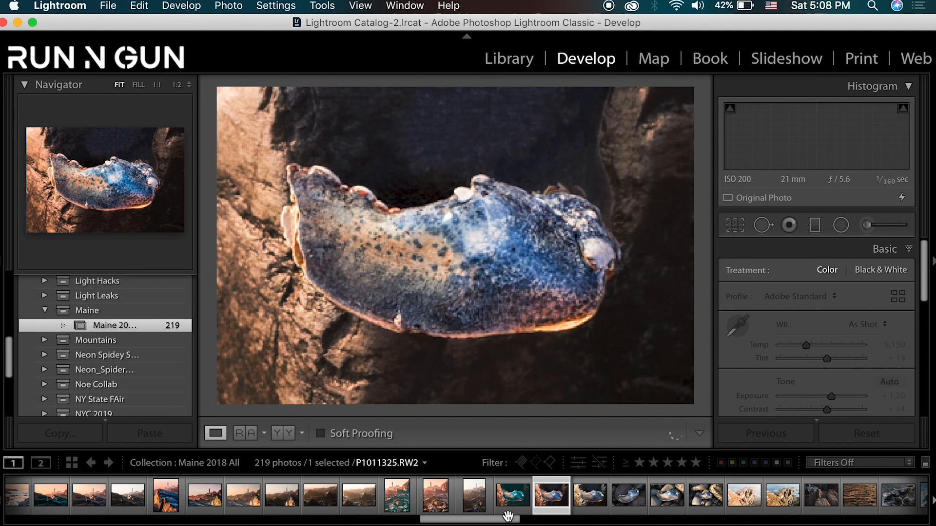
# - Browse the remaining photos of the Maine collection and reselect the blue-purple dusk copy of the lighthouse
pyautogui.hscroll(10, 503, 523)
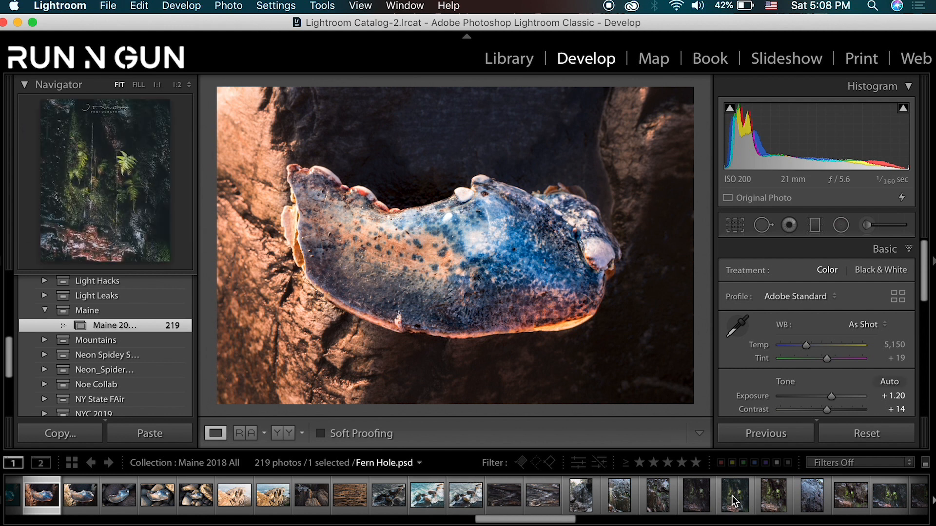
pyautogui.moveTo(555, 522); pyautogui.dragTo(684, 522)
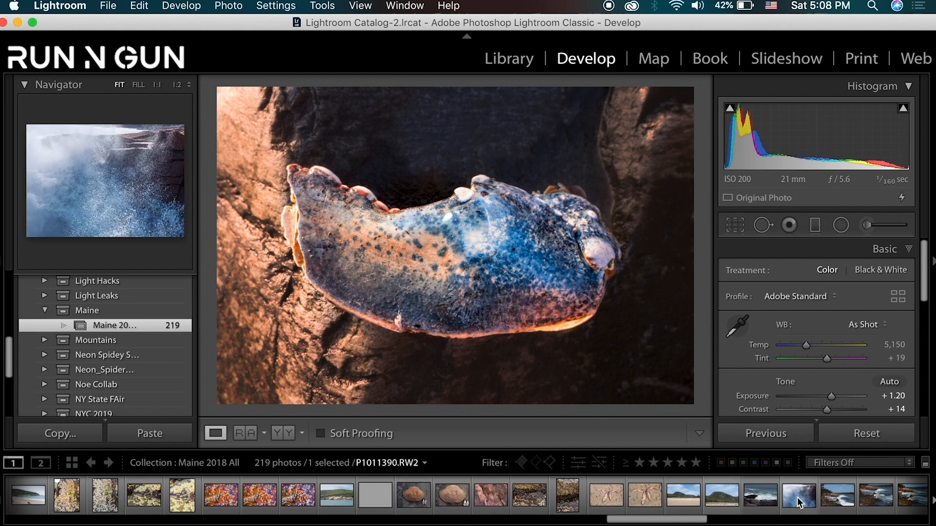
pyautogui.hscroll(5, 615, 507)
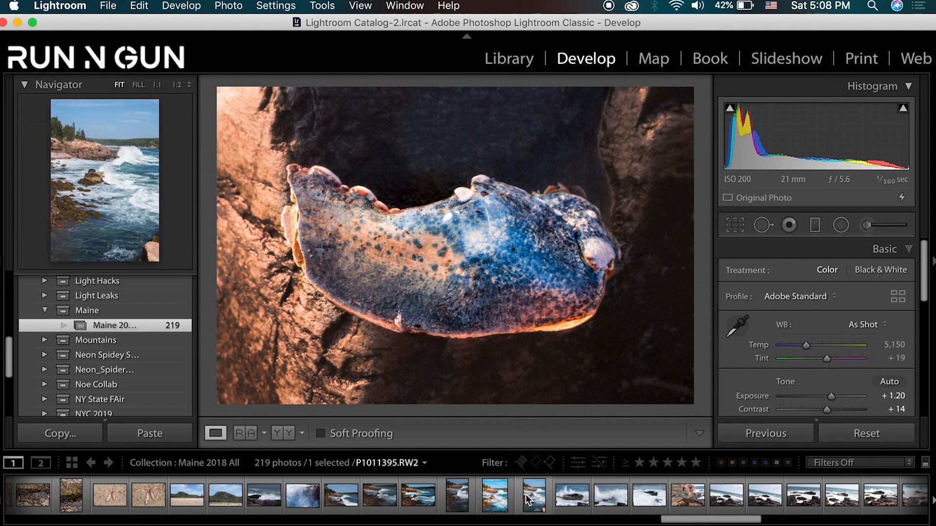
pyautogui.moveTo(704, 520); pyautogui.dragTo(302, 525)
pyautogui.click(507, 496)
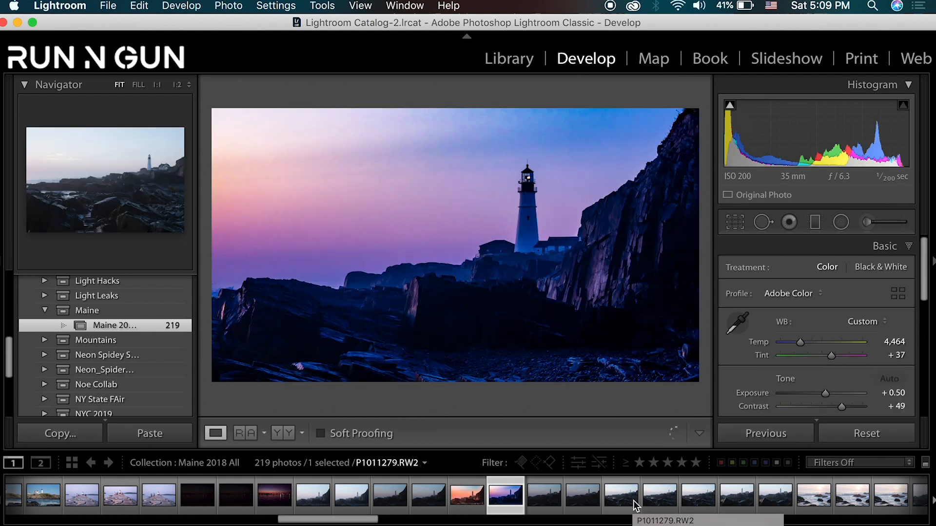
# - Try a Tint of +14 on the dusk copy, undo it, and switch the photo to black and white
pyautogui.moveTo(832, 358); pyautogui.dragTo(824, 358)
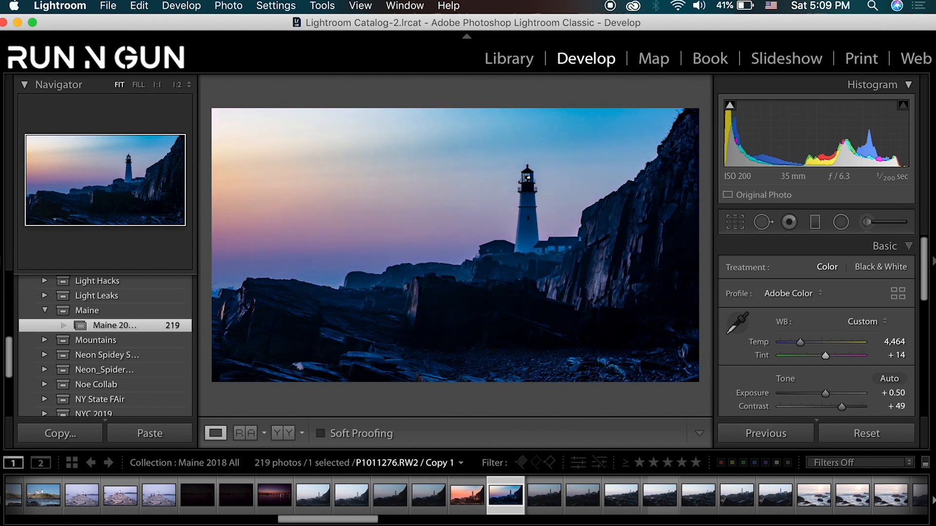
pyautogui.press('super+z')
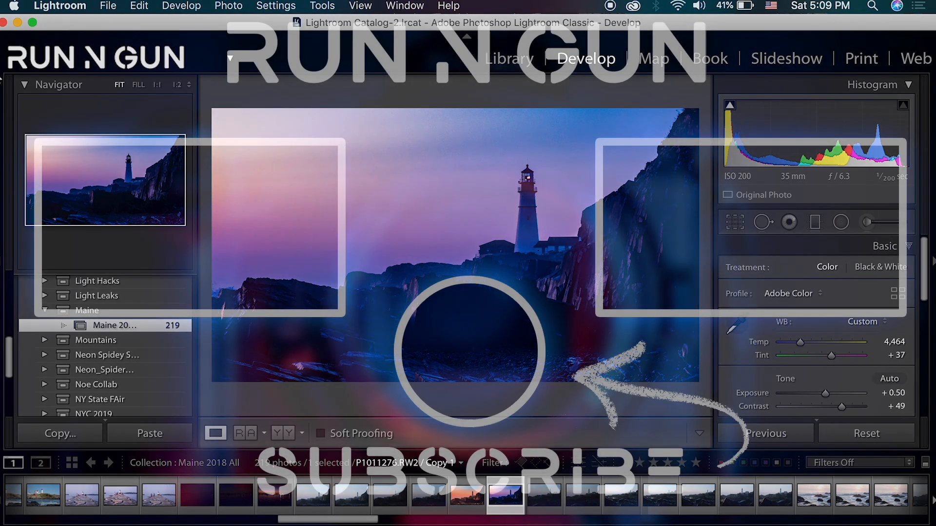
pyautogui.press('v')
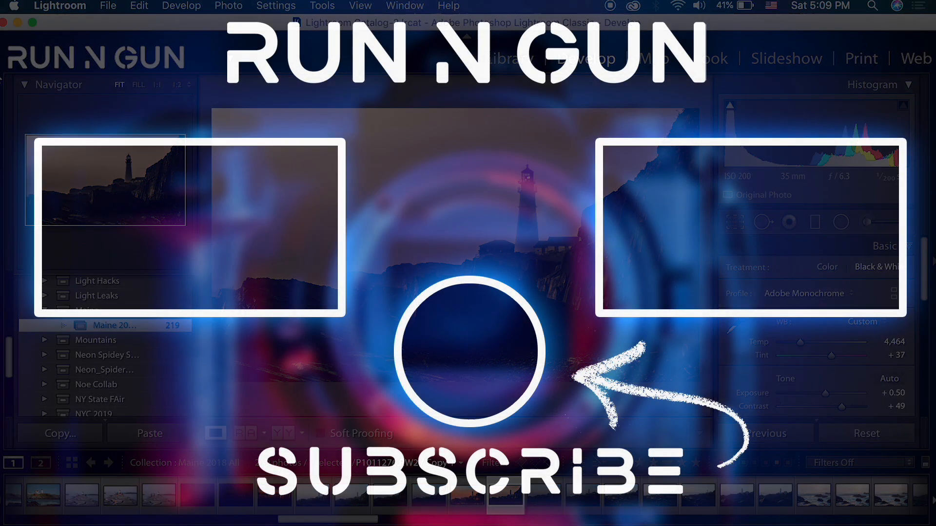